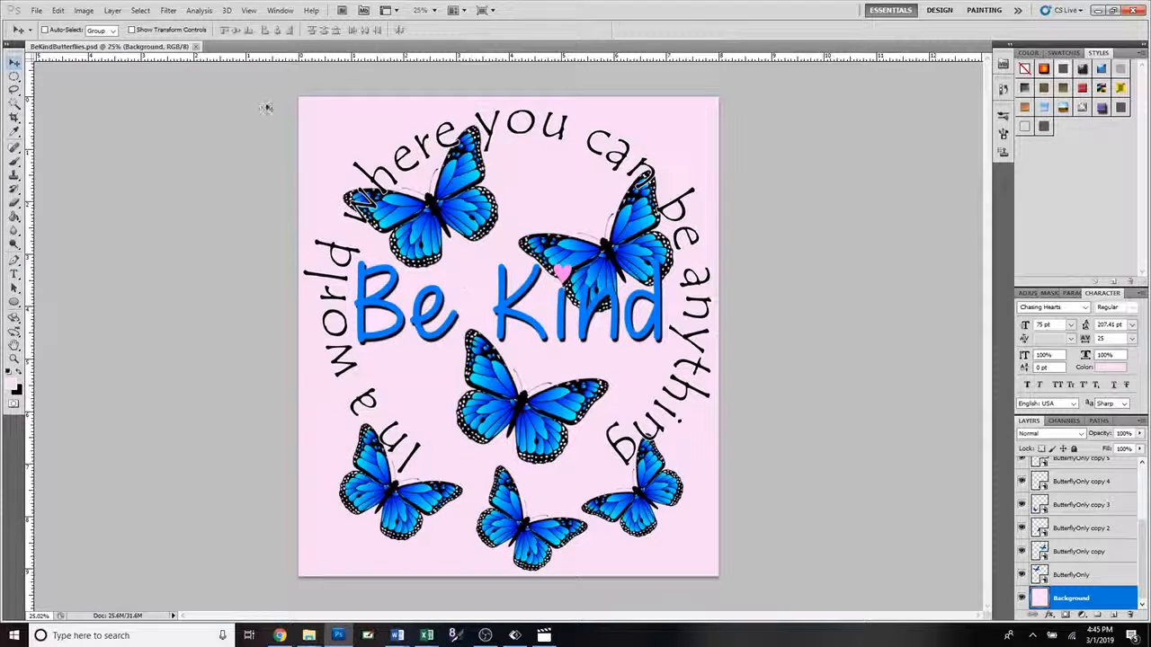
Step: Create a new Print Tech preset document, 2800 x 3200 pixels at 350 pixels/inch, with transparent background contents
click(36, 10)
click(43, 23)
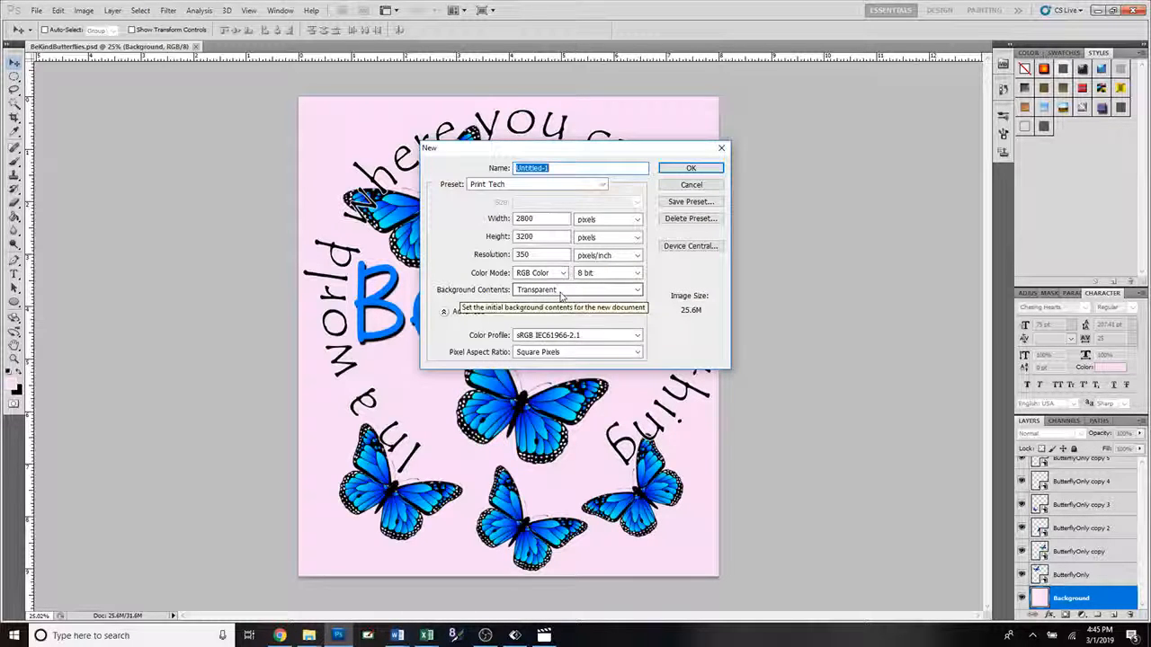
click(691, 170)
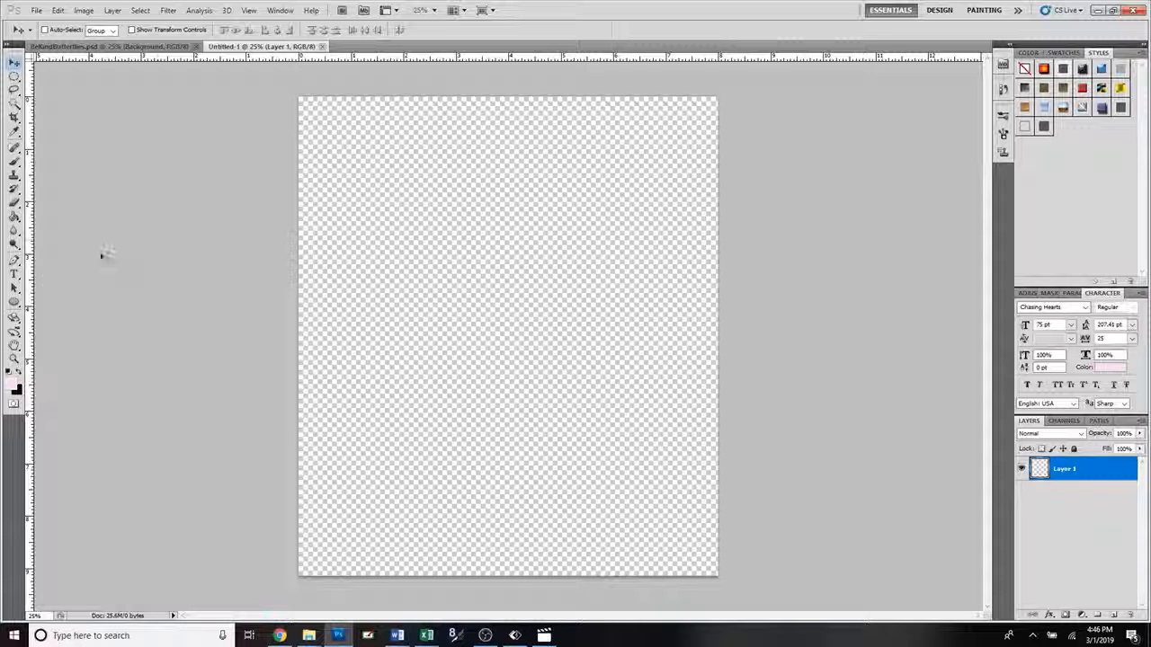
Step: Draw a circular path about 5 inches across in the lower middle of the canvas with the Ellipse Tool
click(14, 304)
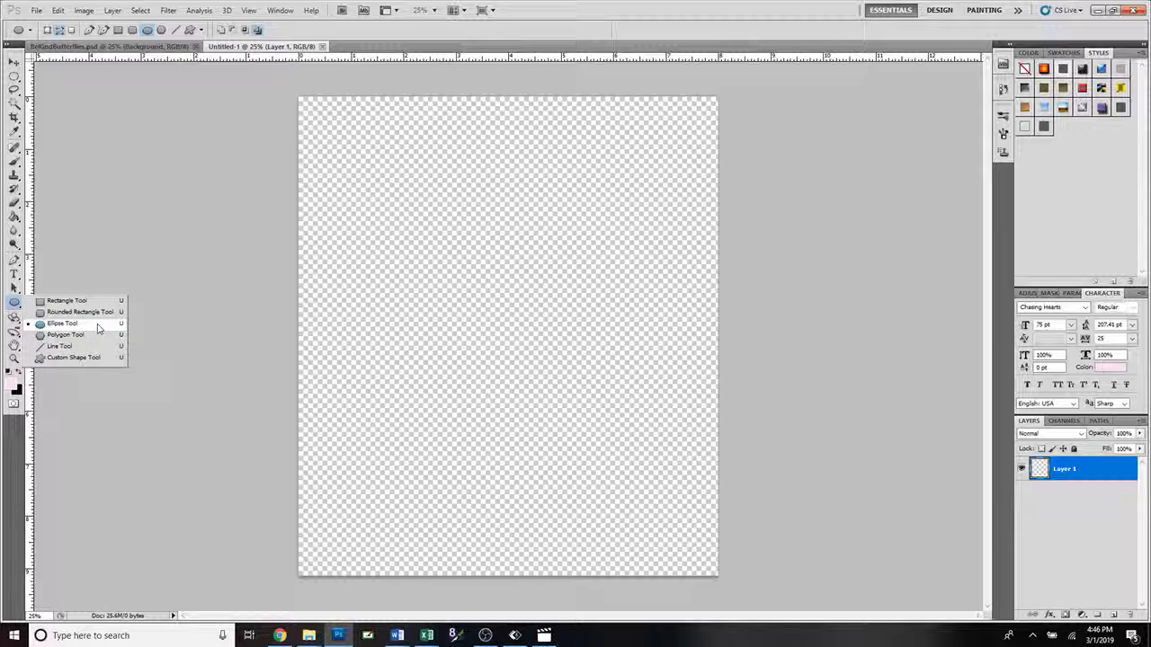
click(98, 329)
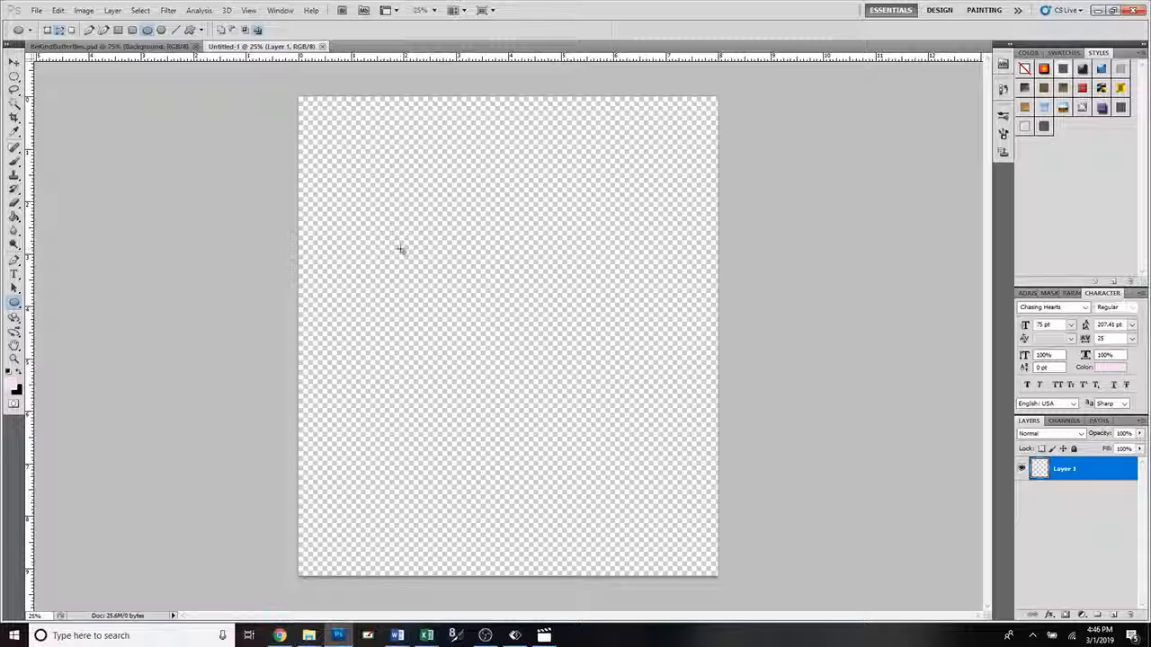
drag(395, 244, 722, 518)
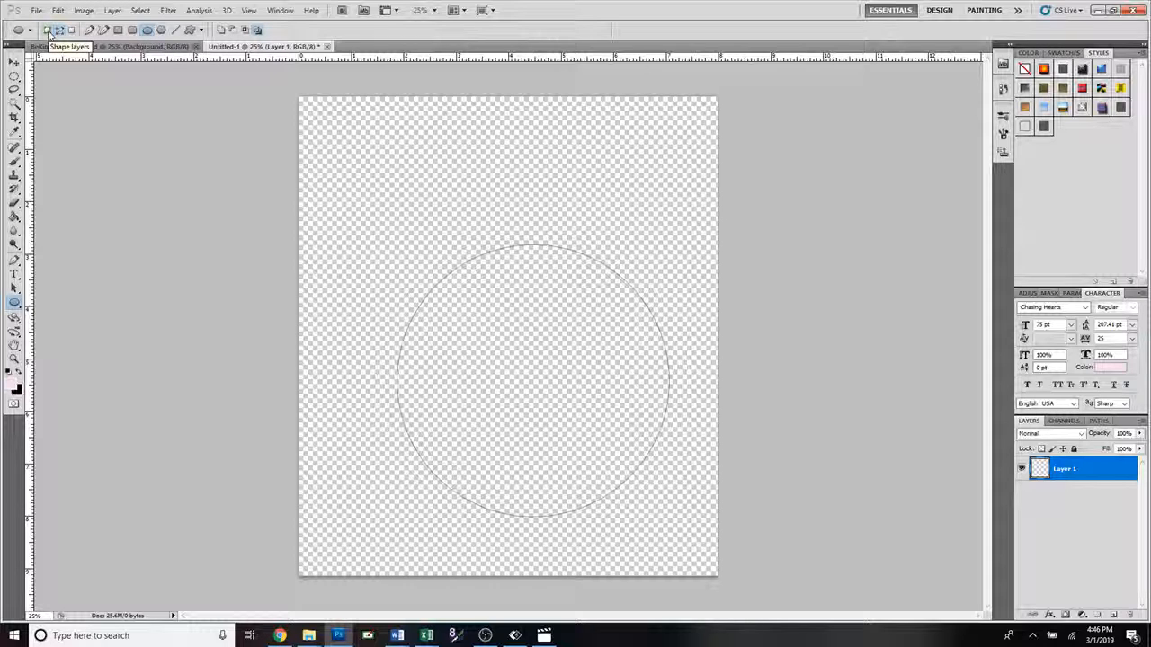
Step: Add centred text reading "IN A WORLD WHERE YOU CAN BE ANYTHING" along the circle, starting from its topmost point
click(14, 276)
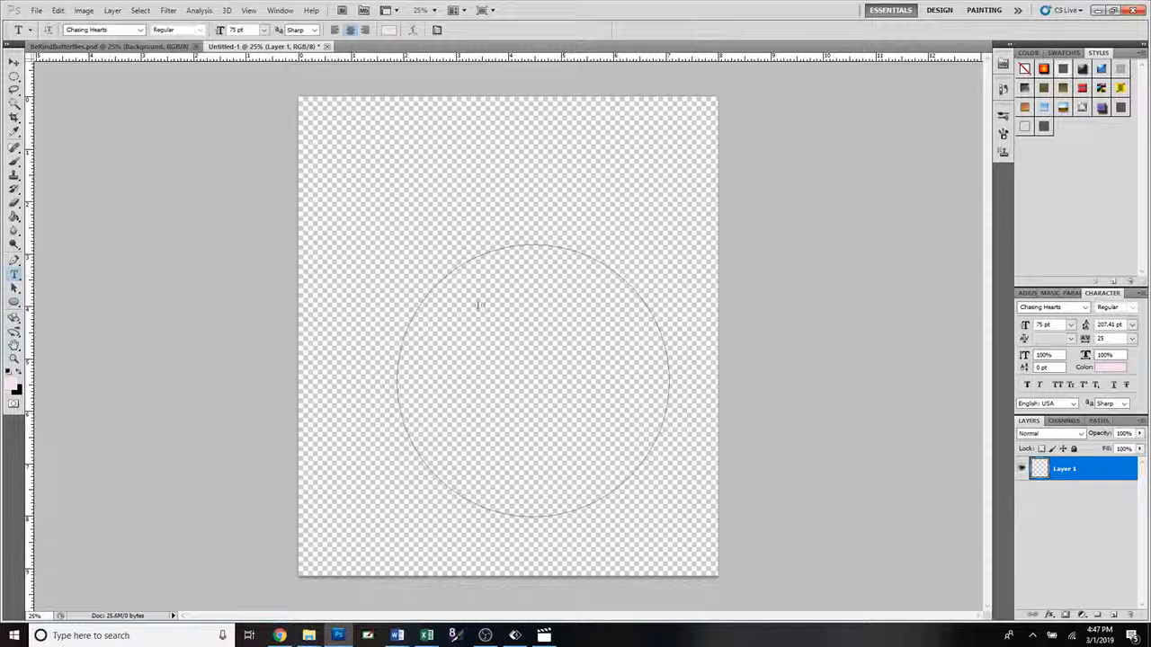
click(530, 242)
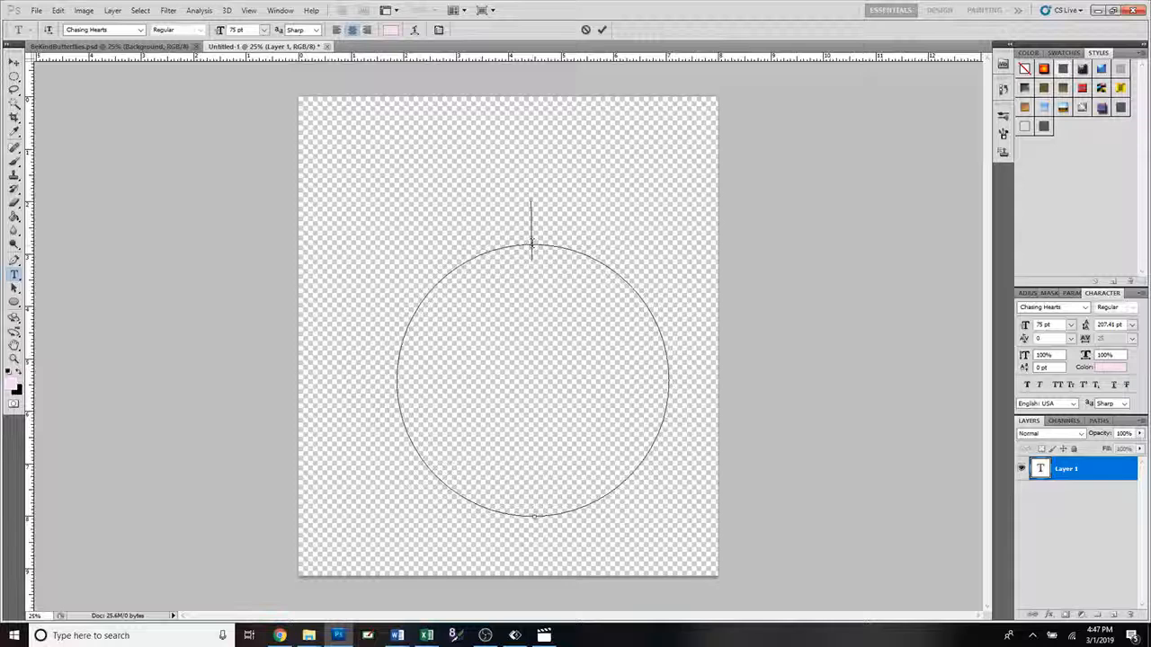
text(In a)
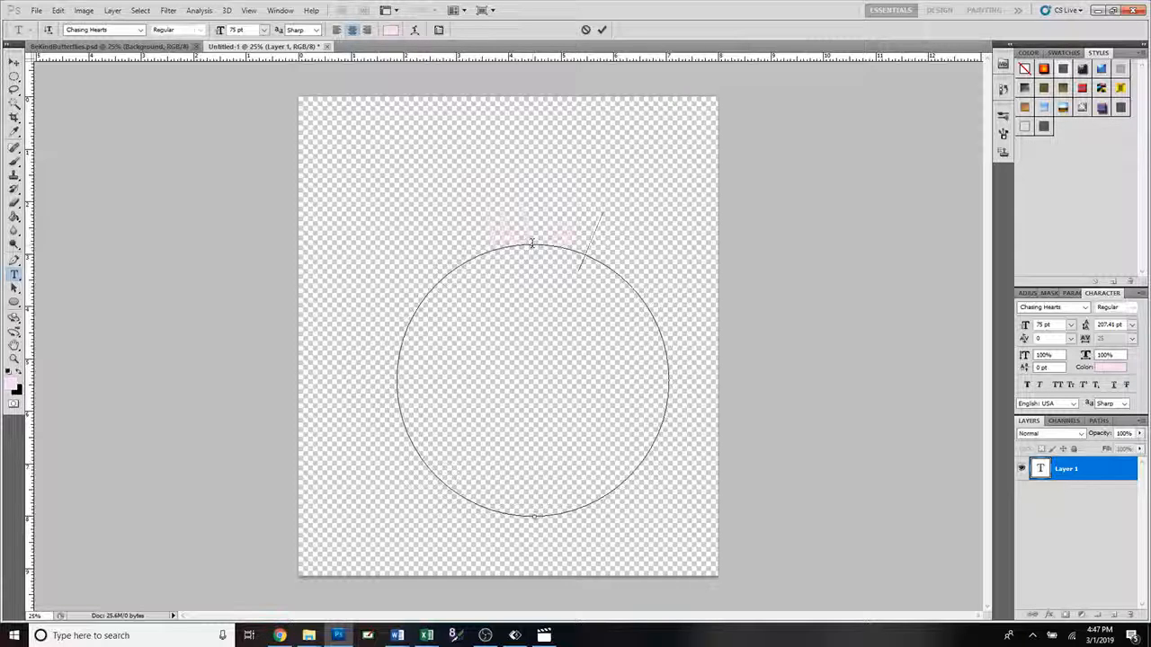
key(BackSpace)
key(BackSpace)
text(a world)
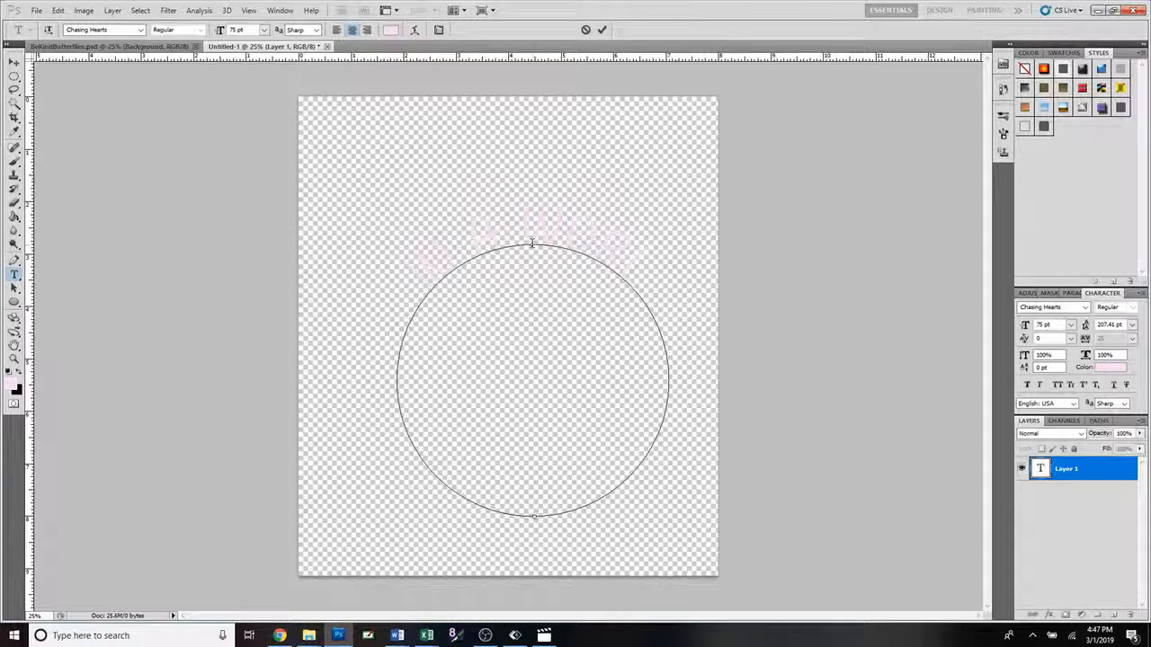
text( where )
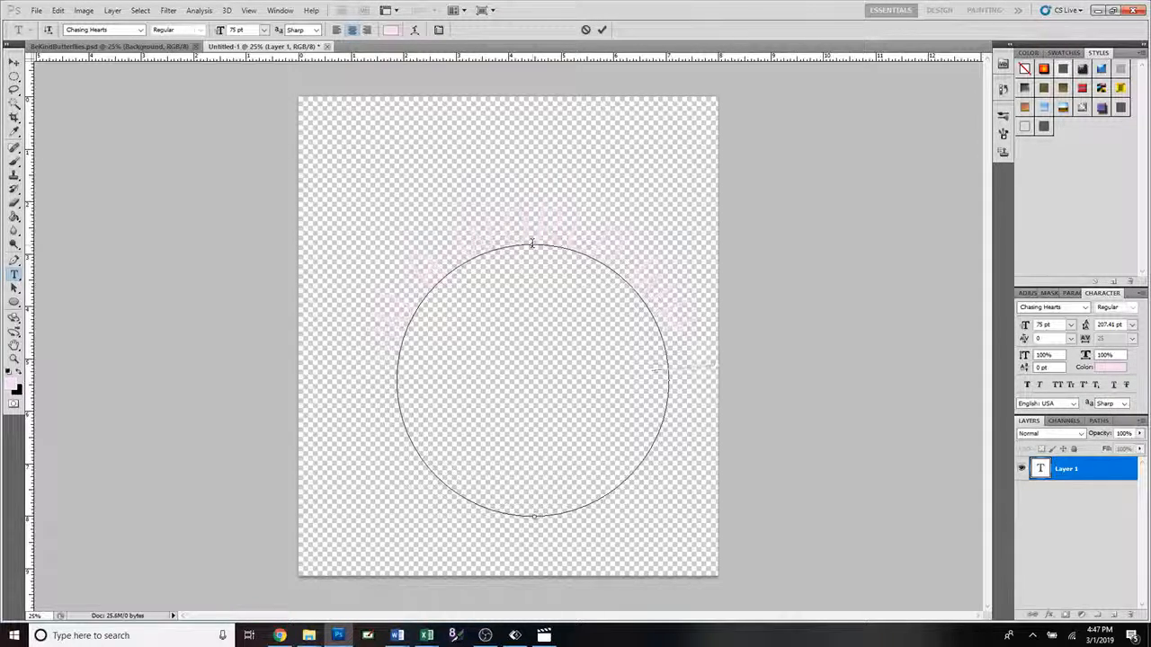
text(you can )
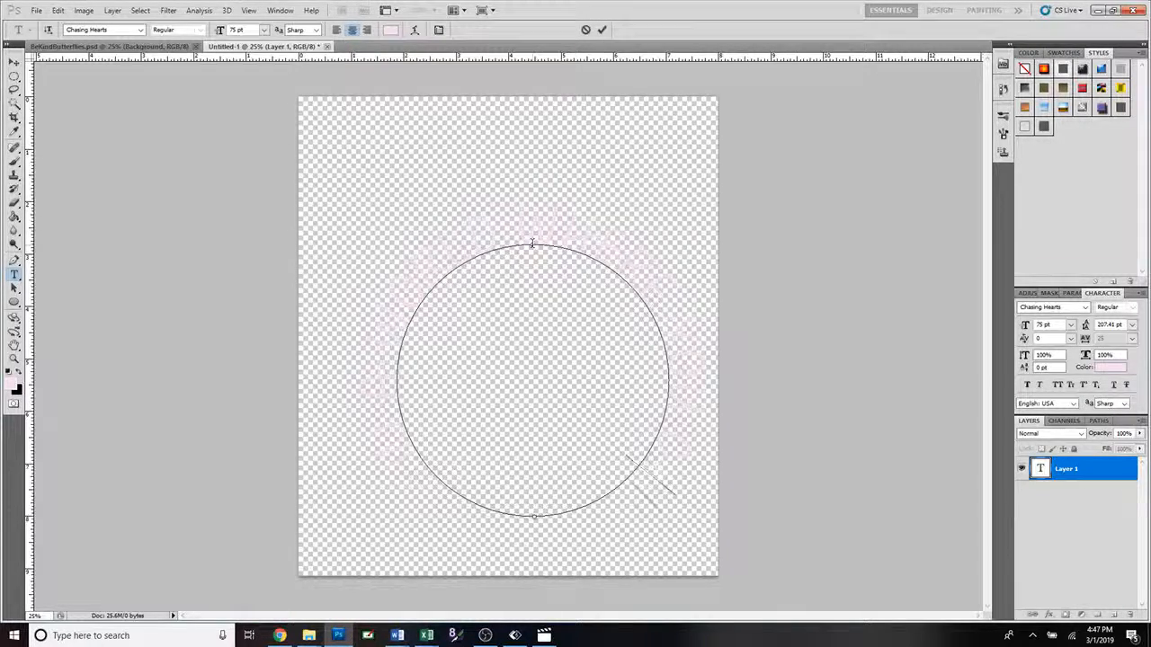
text(be anything)
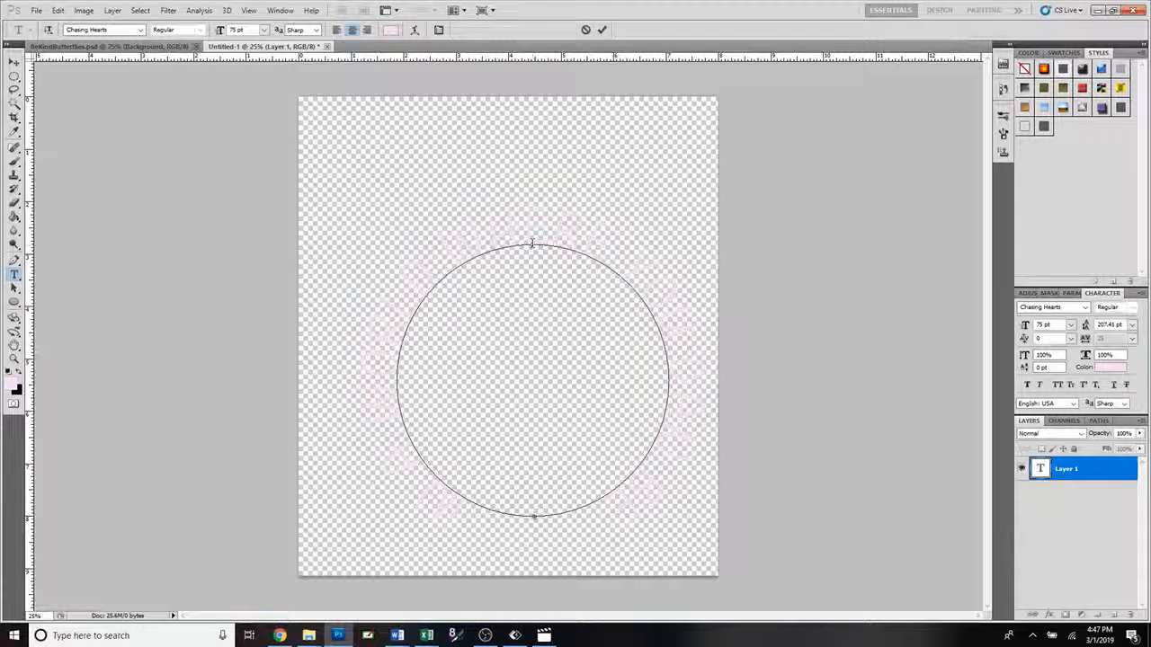
click(602, 31)
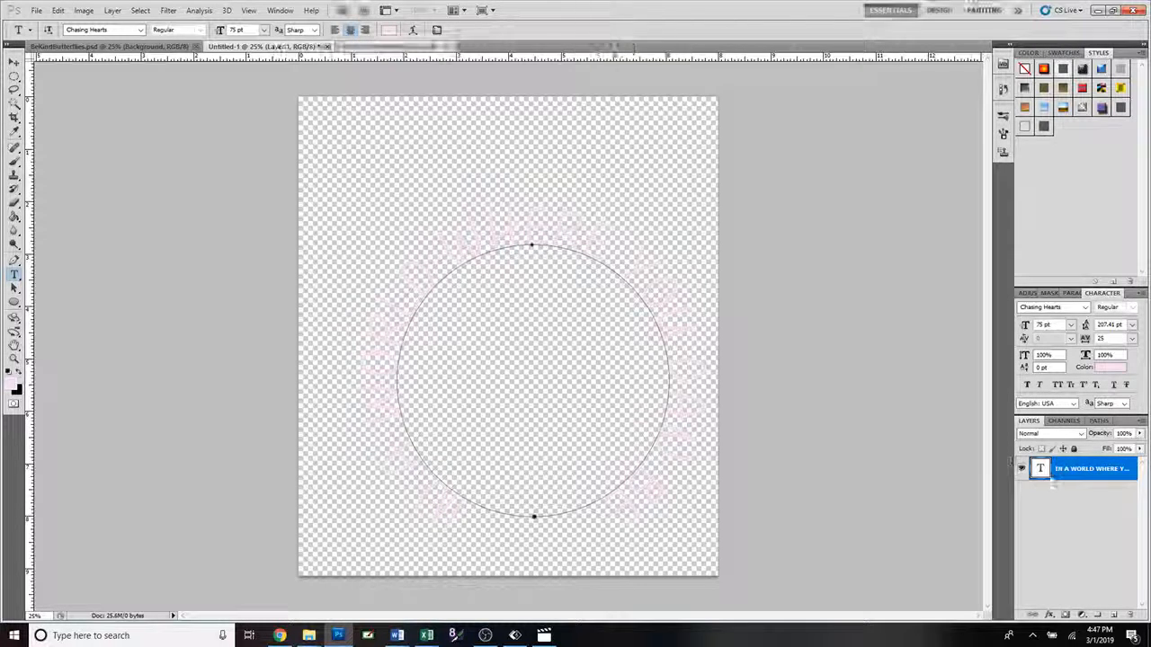
Step: Recolour all of the circular text black (000000)
double_click(1041, 469)
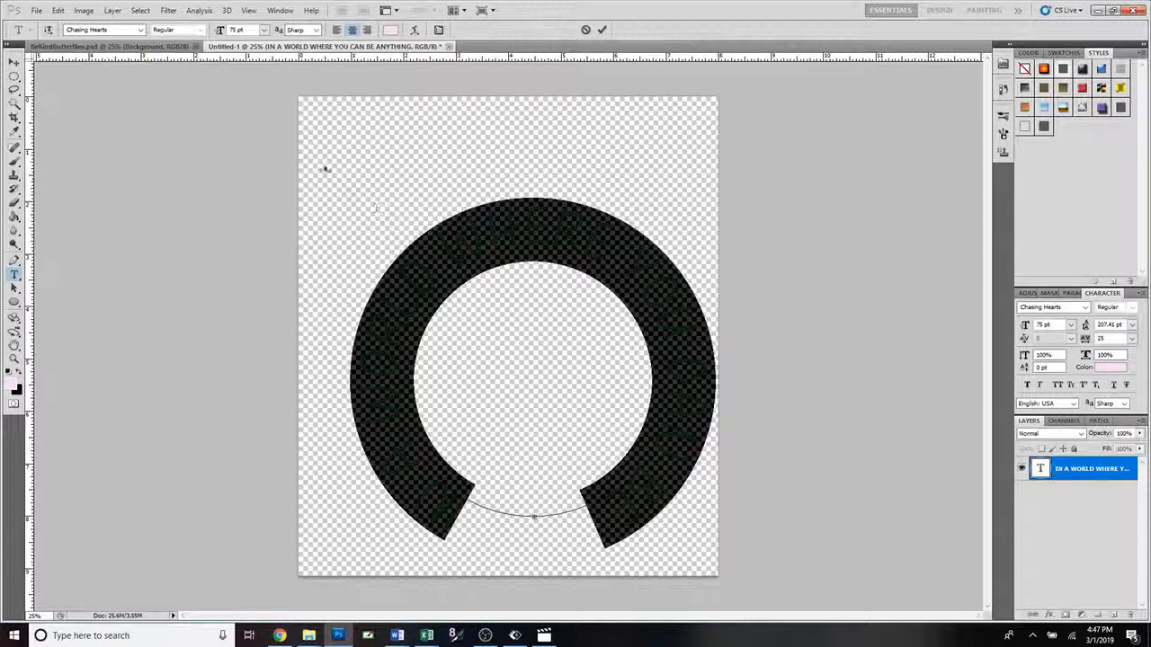
click(389, 30)
drag(780, 354, 496, 401)
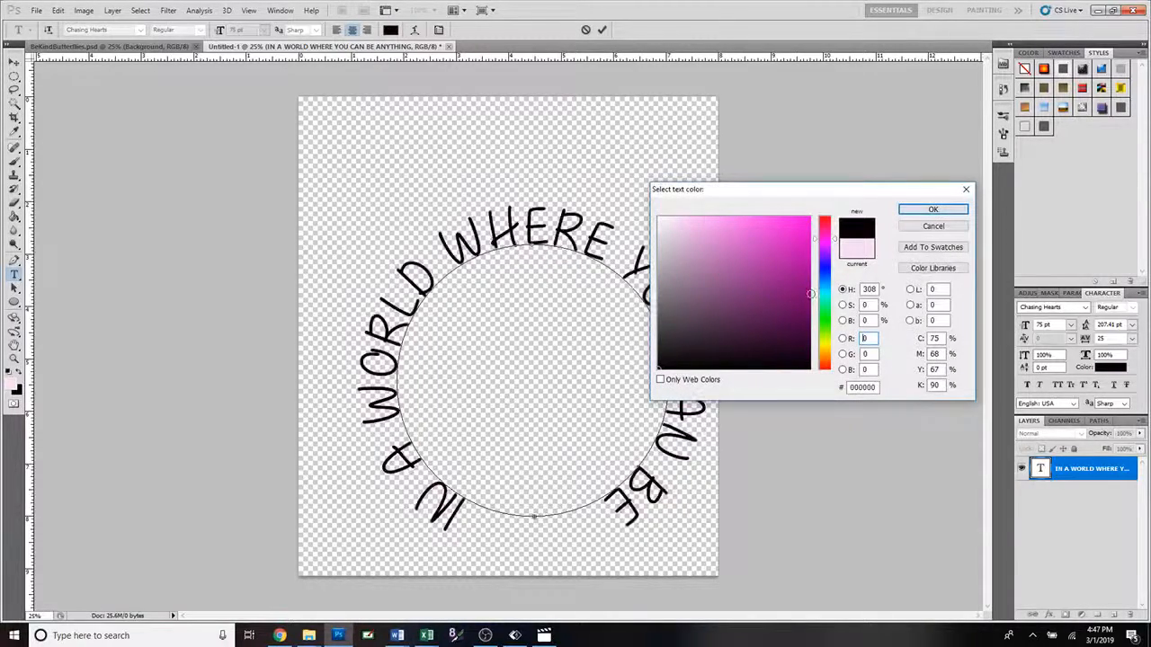
click(931, 210)
click(602, 30)
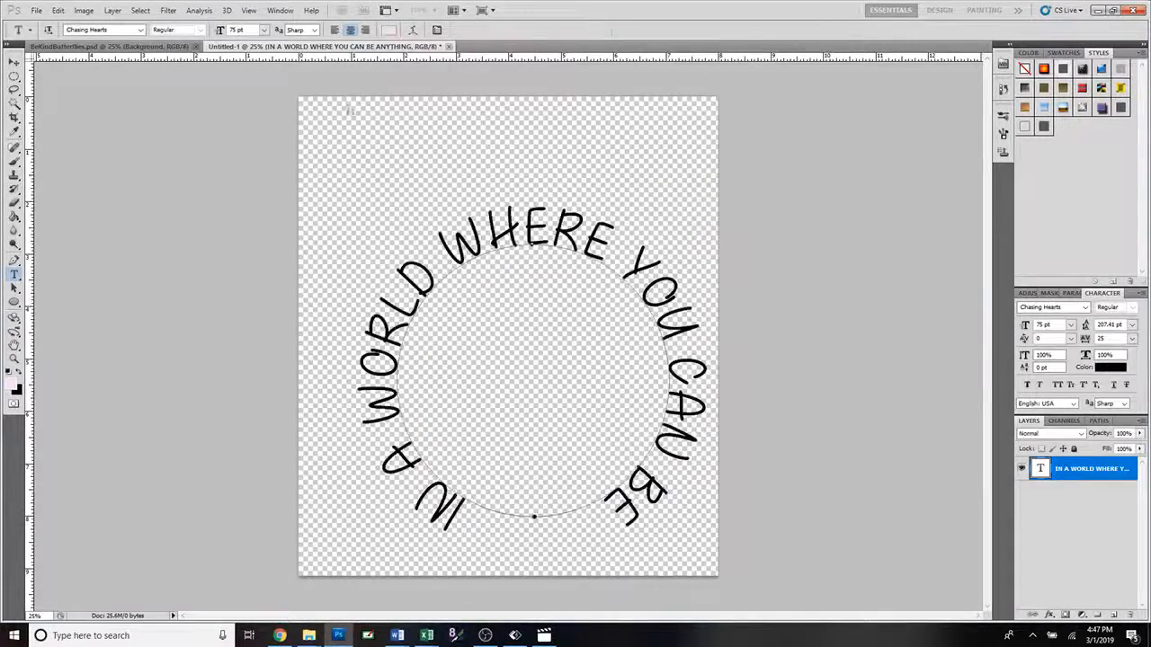
Step: Move the circular text up towards the canvas top and scale its path proportionally to about 119% so the whole phrase fits
click(14, 62)
drag(534, 259, 498, 176)
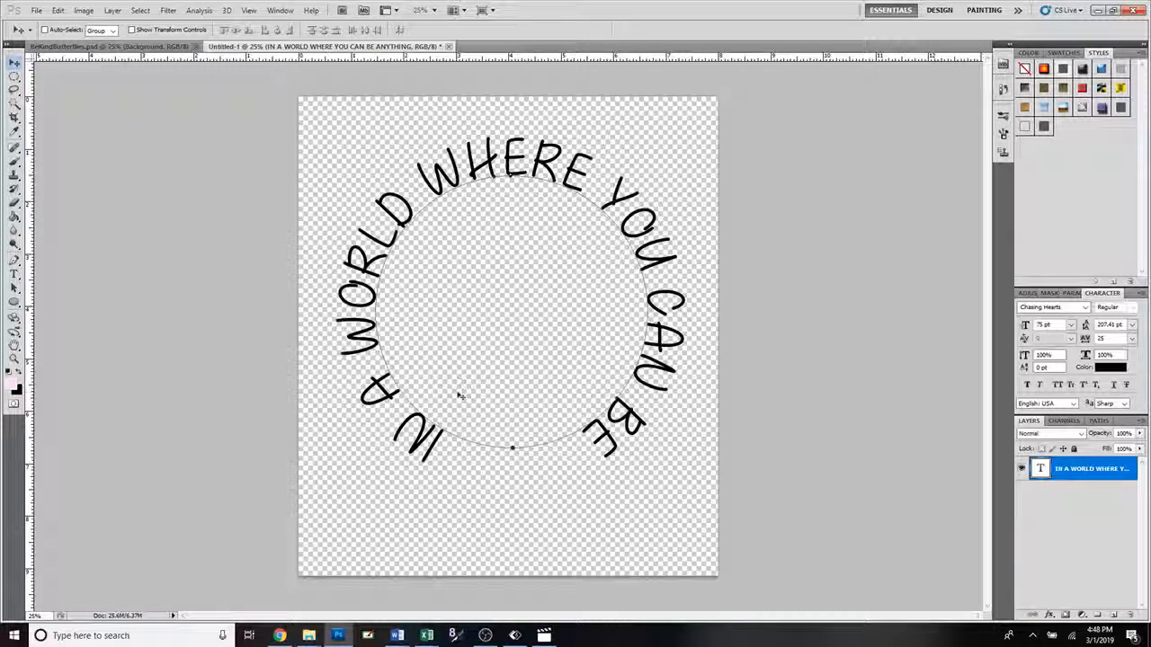
key(ctrl+t)
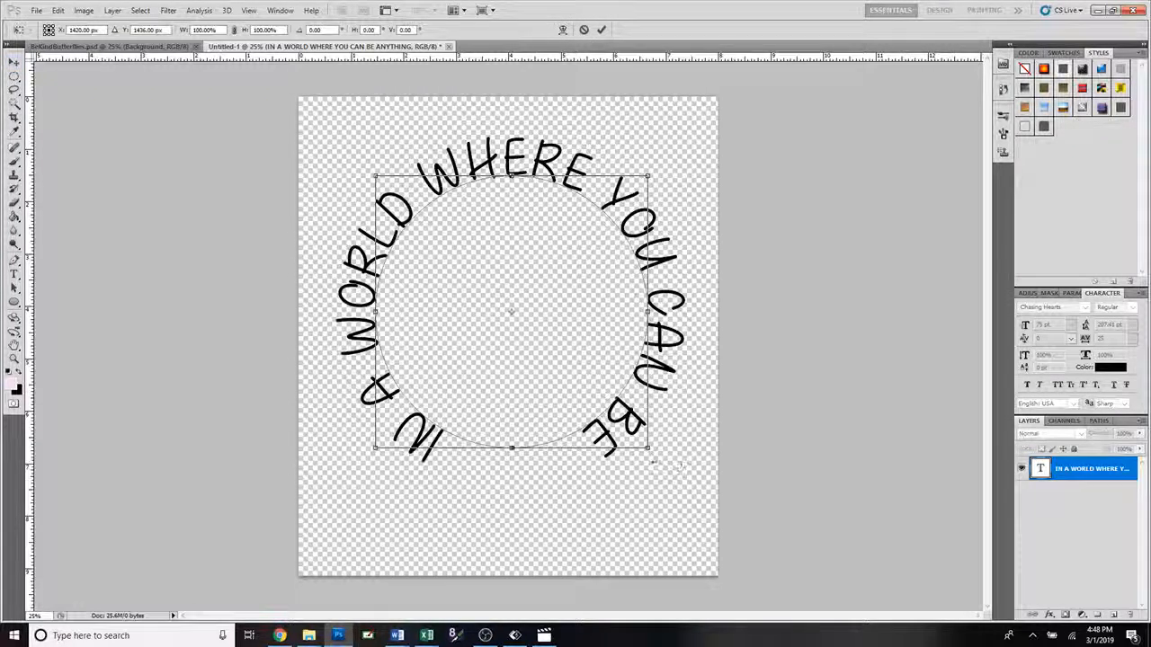
drag(648, 447, 671, 469)
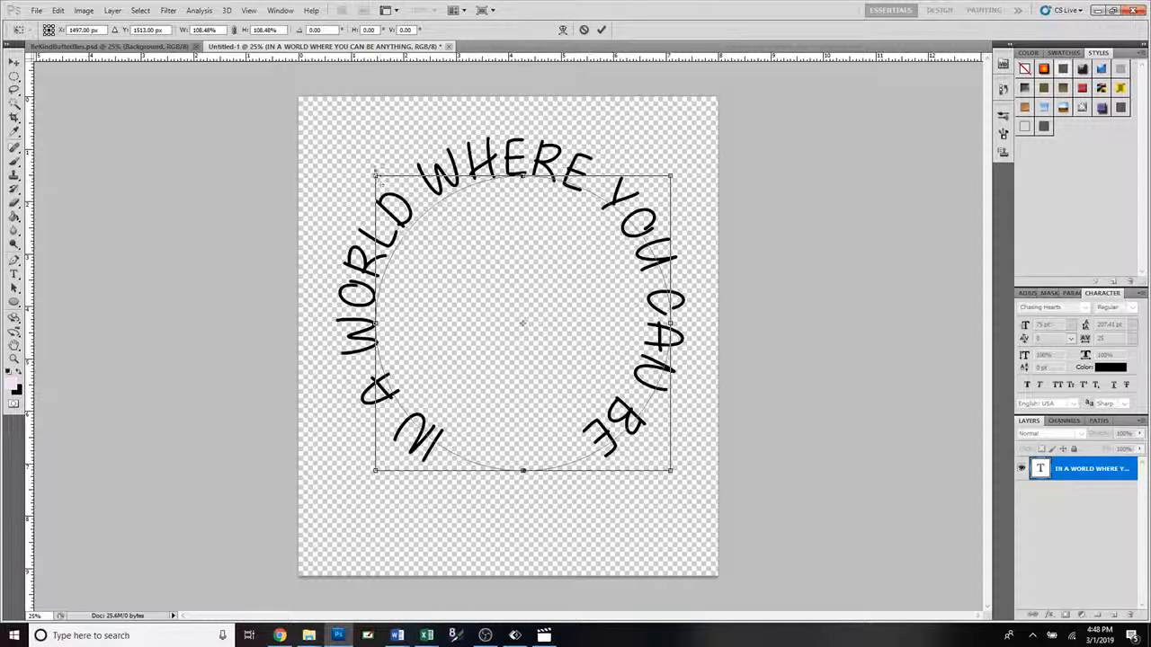
drag(371, 171, 340, 141)
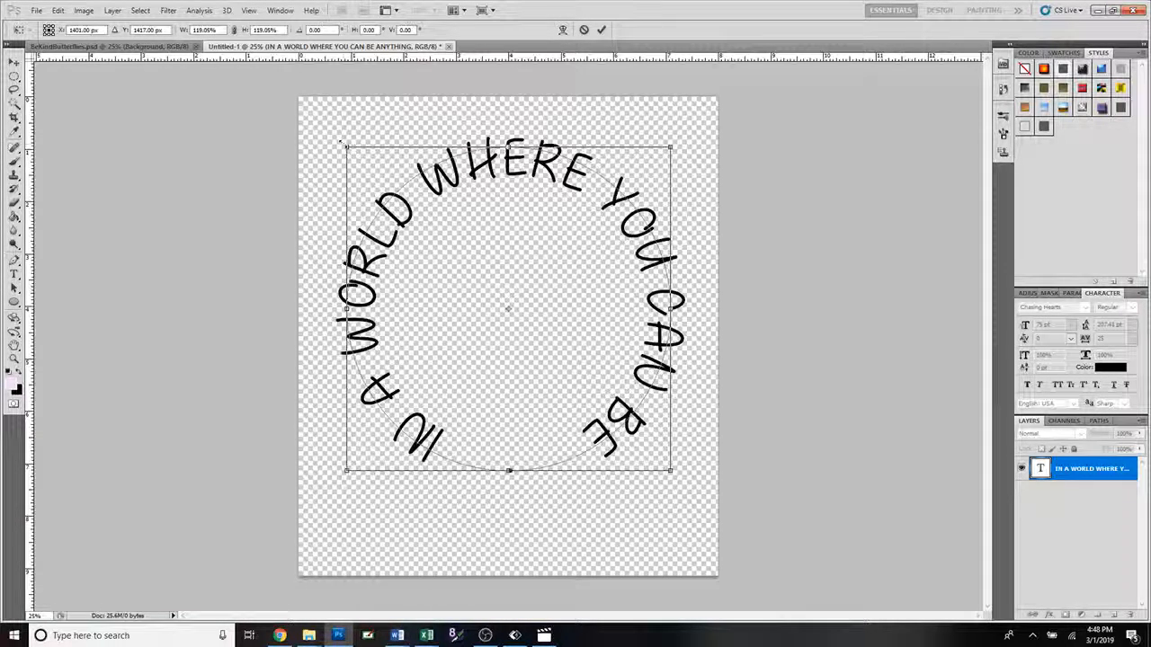
click(602, 30)
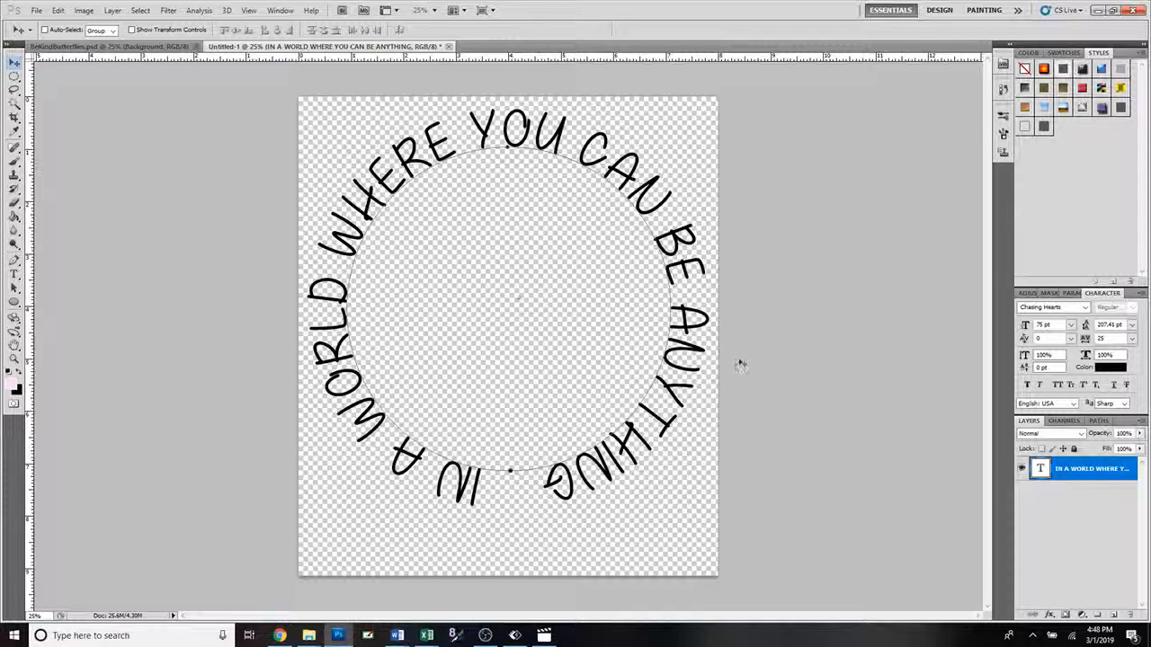
Step: Try 30 pt and 72 pt for the circular text and settle on a font size of 70 pt
double_click(1041, 474)
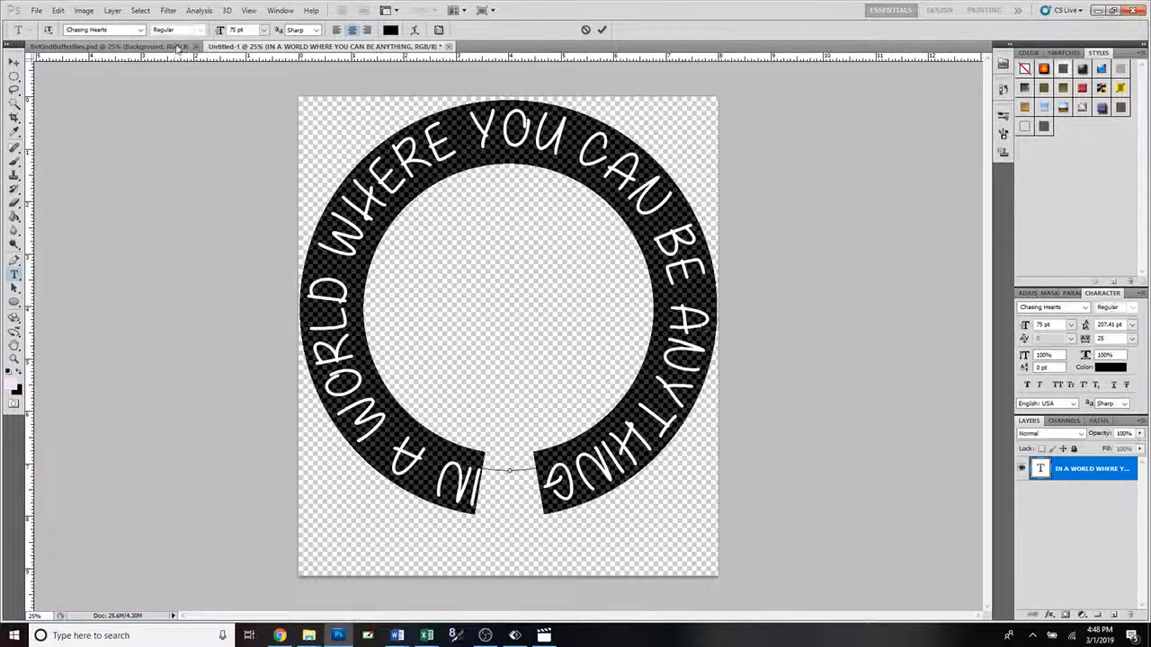
click(263, 29)
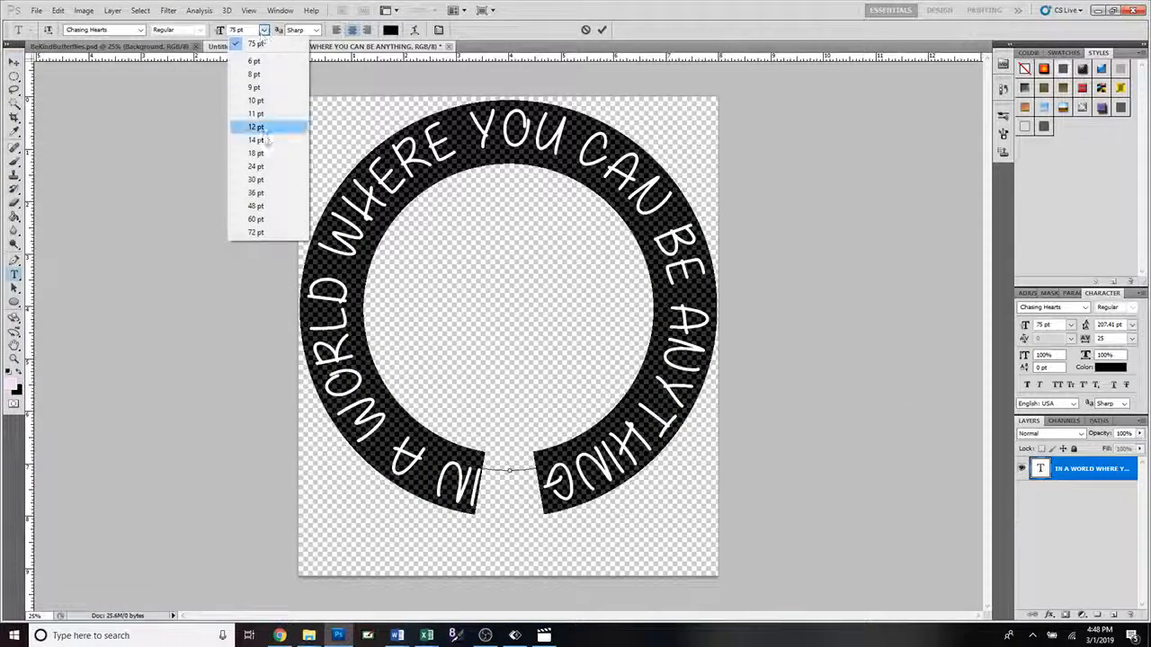
click(264, 179)
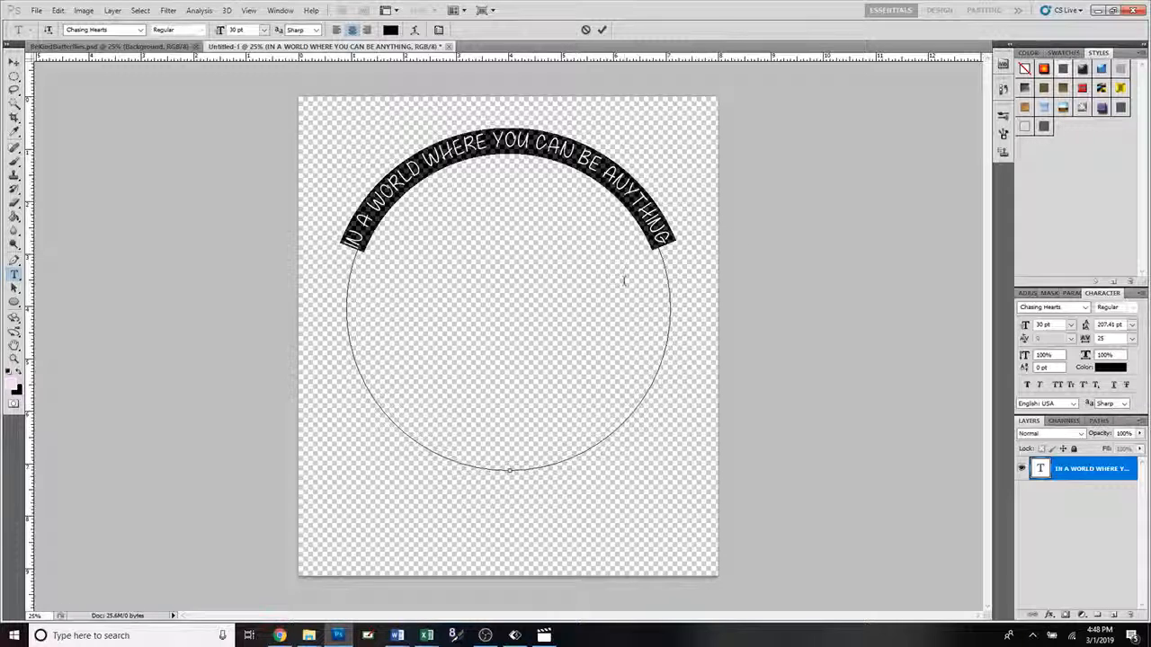
click(262, 30)
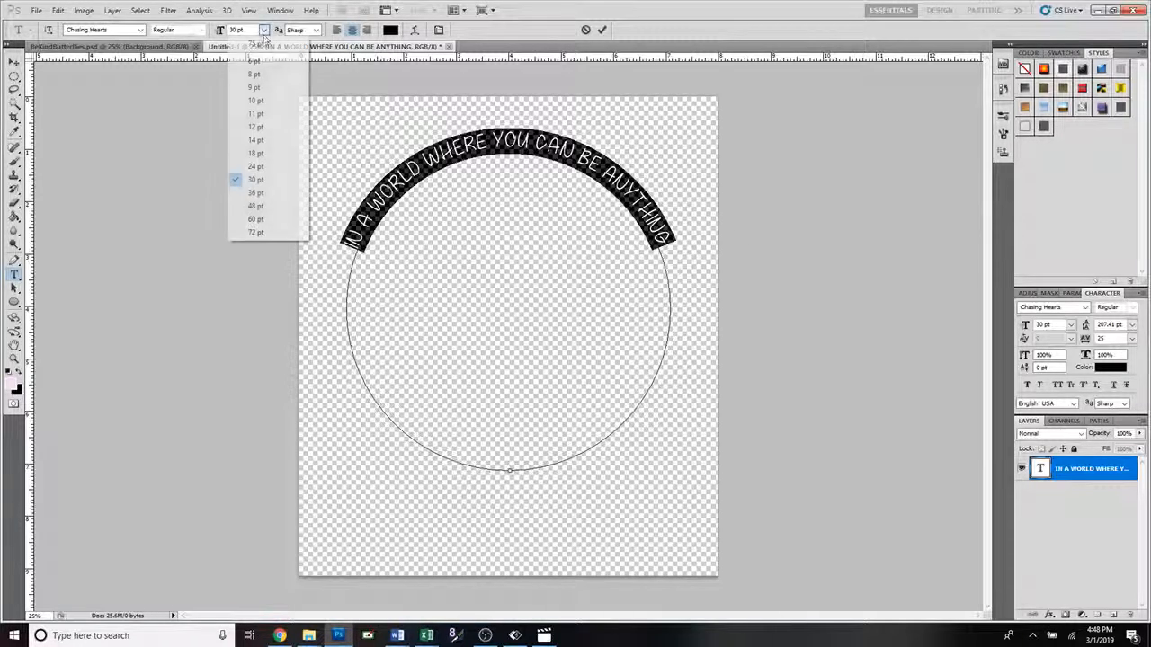
click(268, 235)
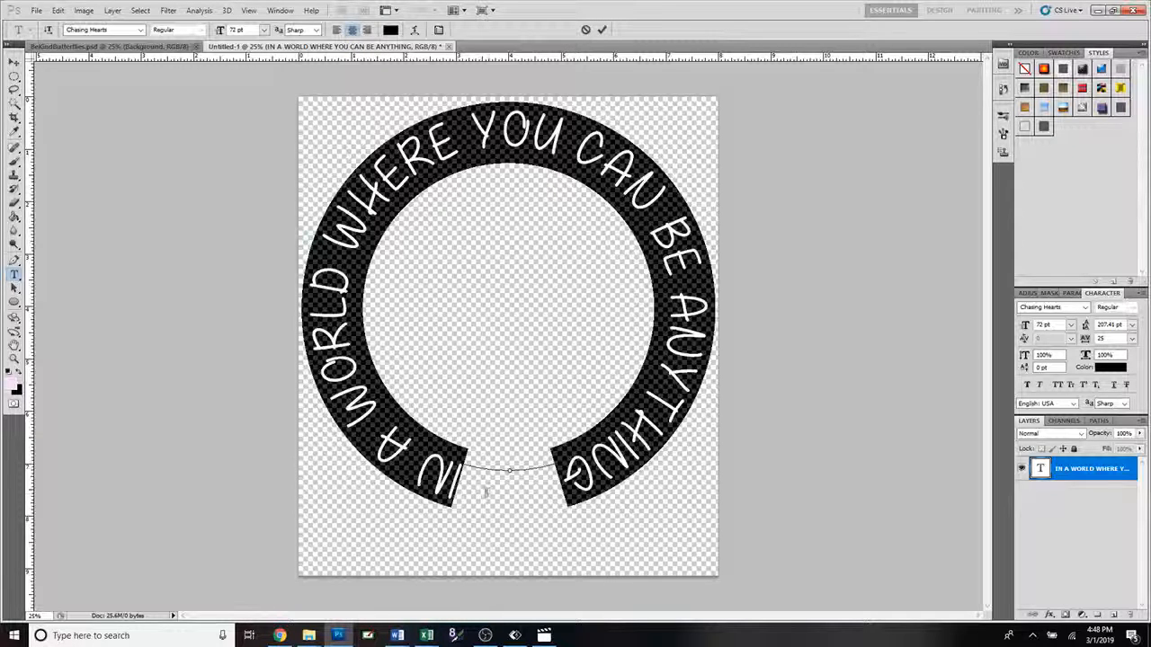
drag(249, 28, 220, 31)
text(70)
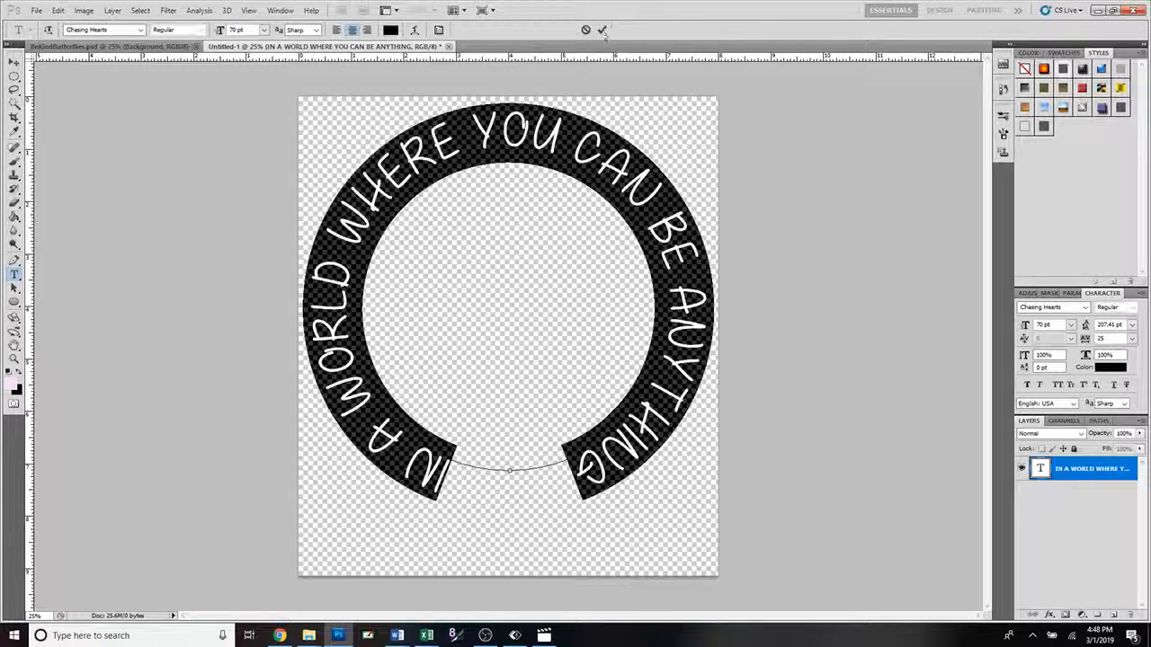
click(602, 30)
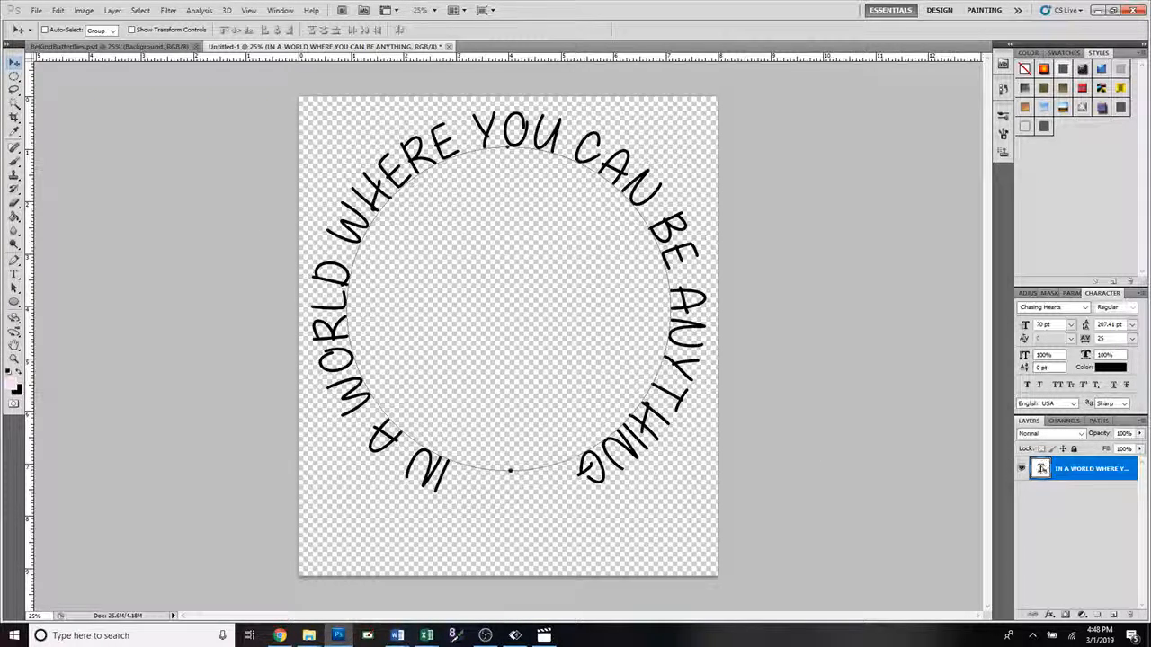
Step: Reduce the circular text's font size to 67 pt
double_click(1040, 468)
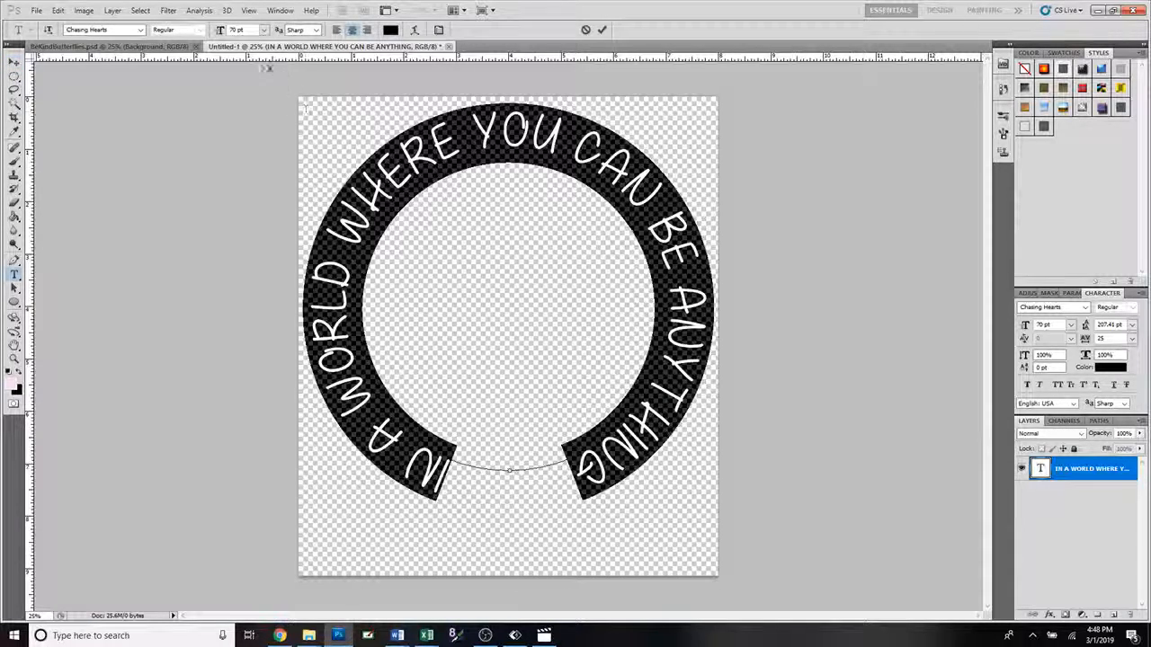
click(218, 30)
key(Down)
key(Down)
key(Down)
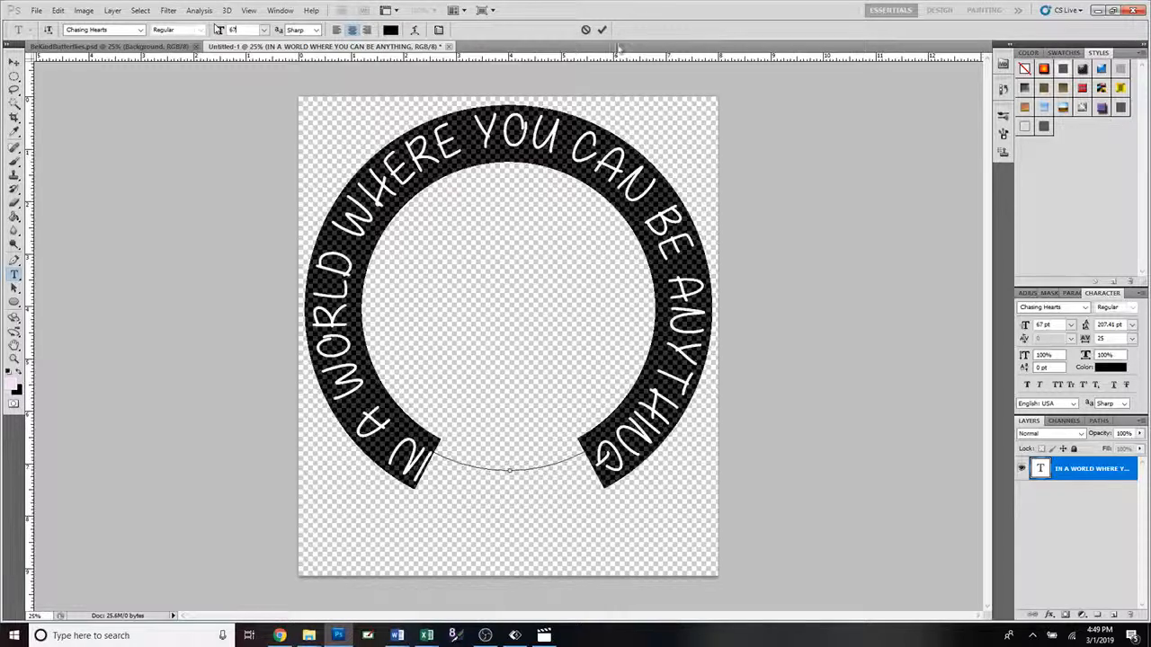
click(602, 30)
key(v)
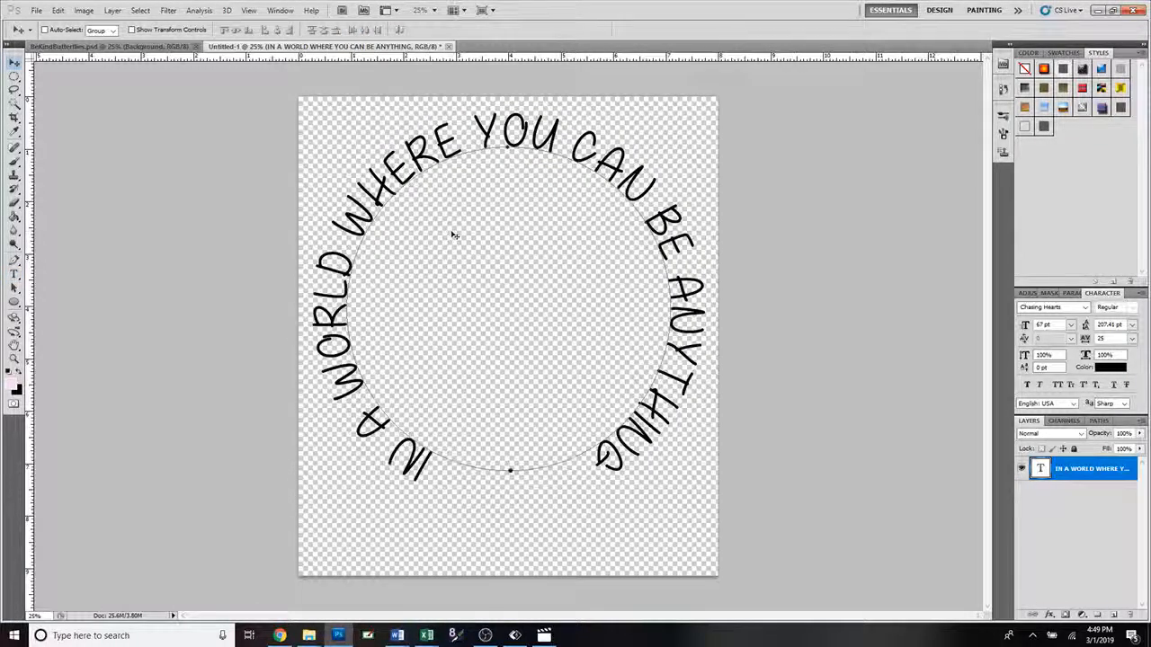
double_click(1041, 468)
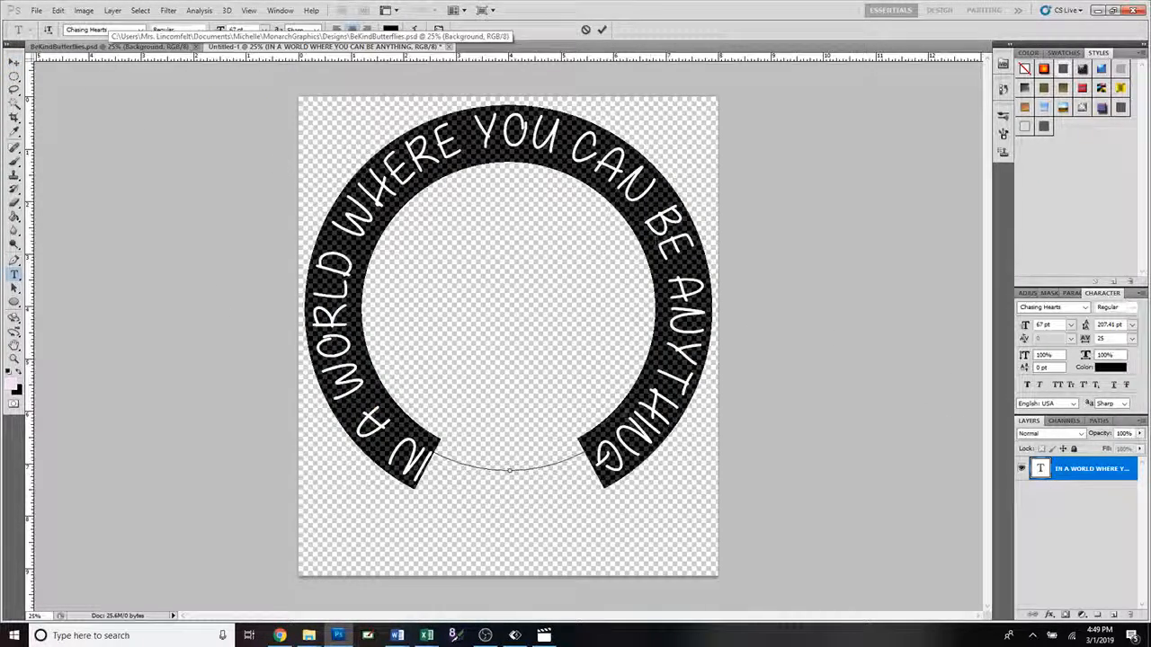
click(140, 30)
click(140, 29)
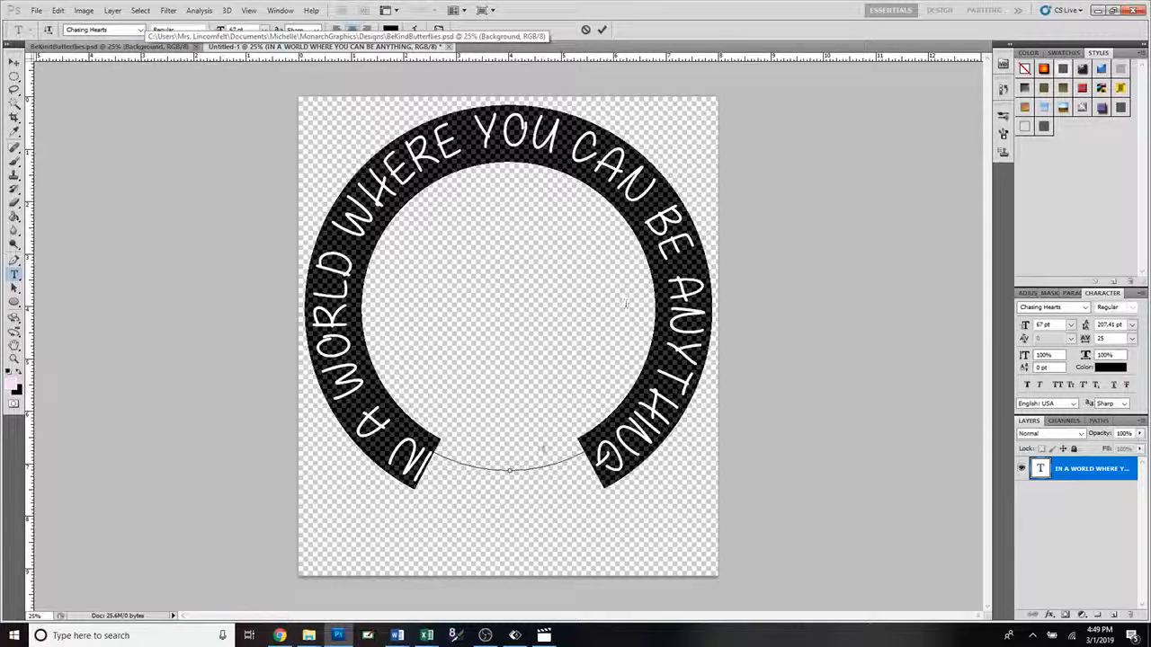
click(602, 29)
key(v)
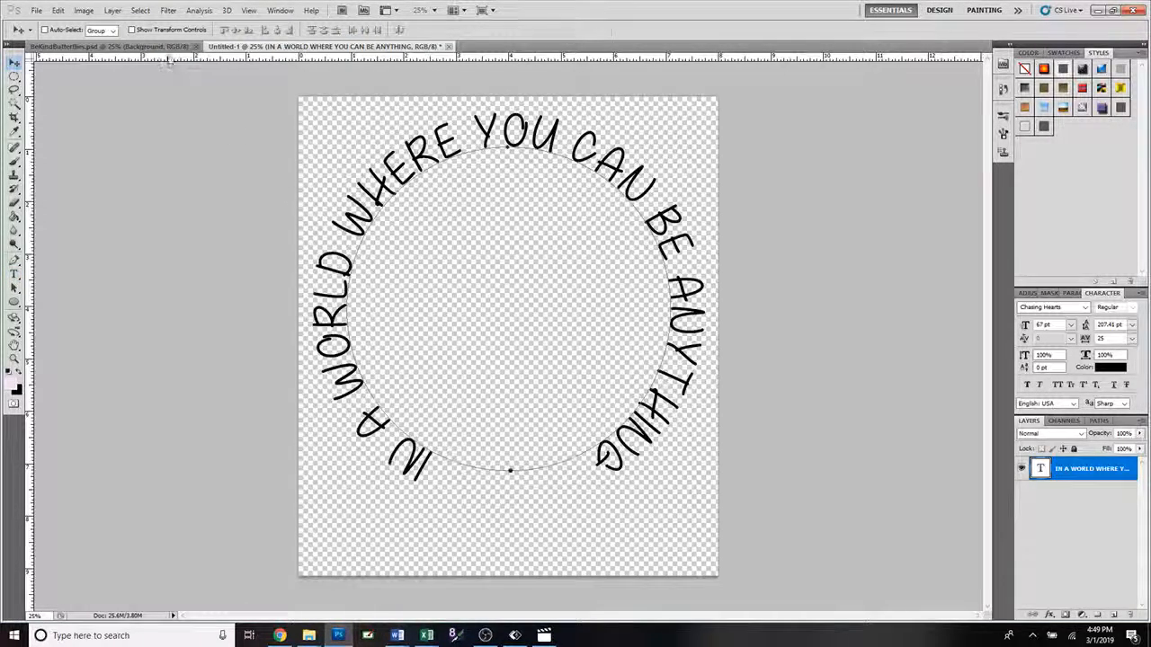
Step: Examine the font and size of the circular phrase's text layer in BeKindButterflies.psd and return to the untitled document
click(168, 49)
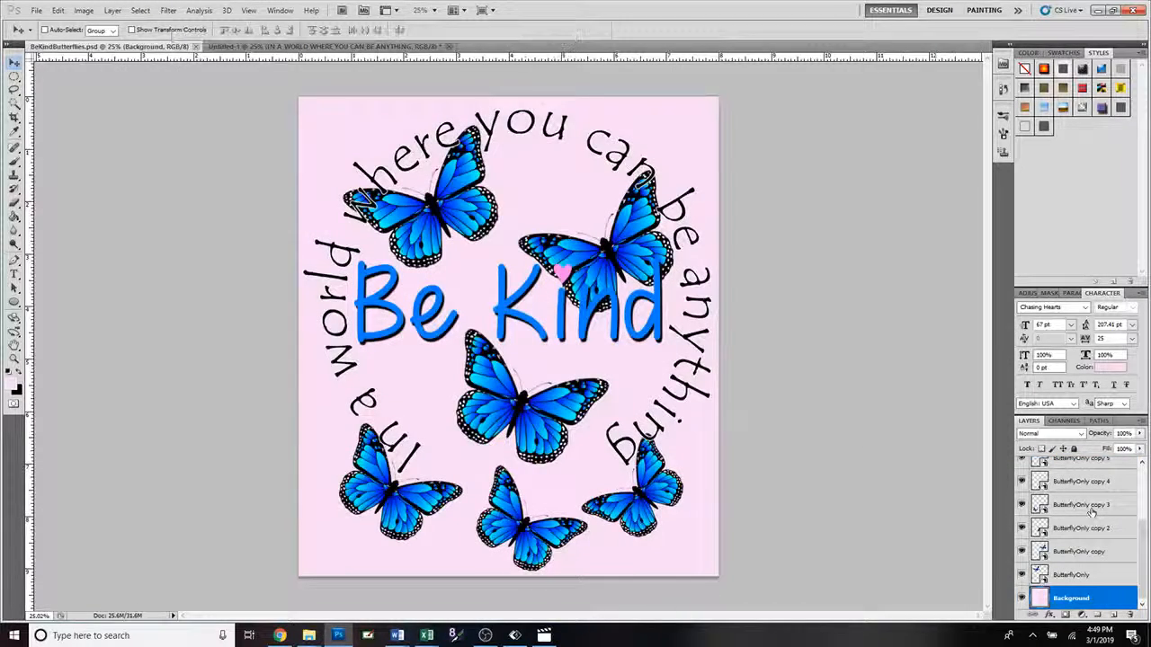
scroll(1106, 539, up, 5)
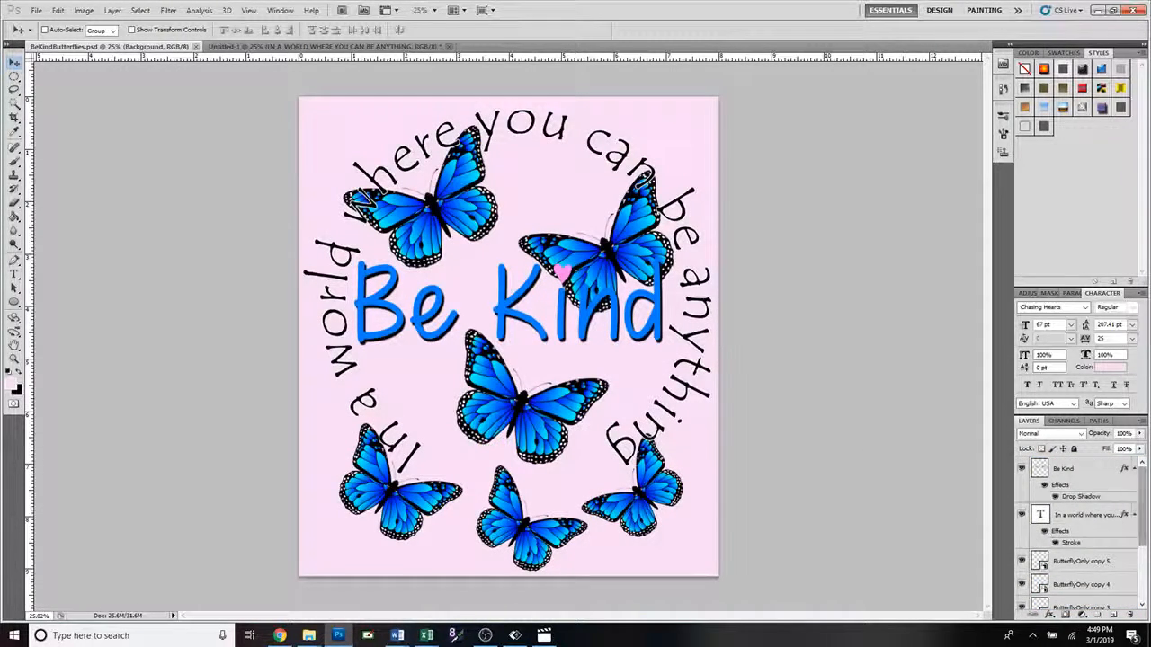
click(1082, 516)
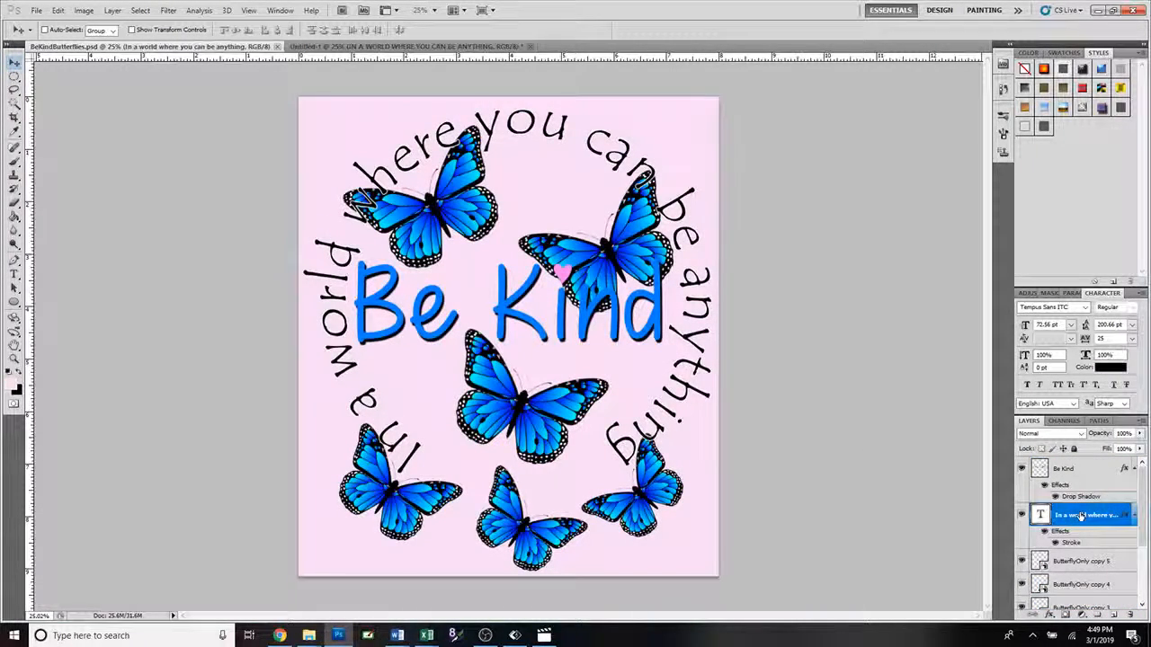
double_click(1041, 517)
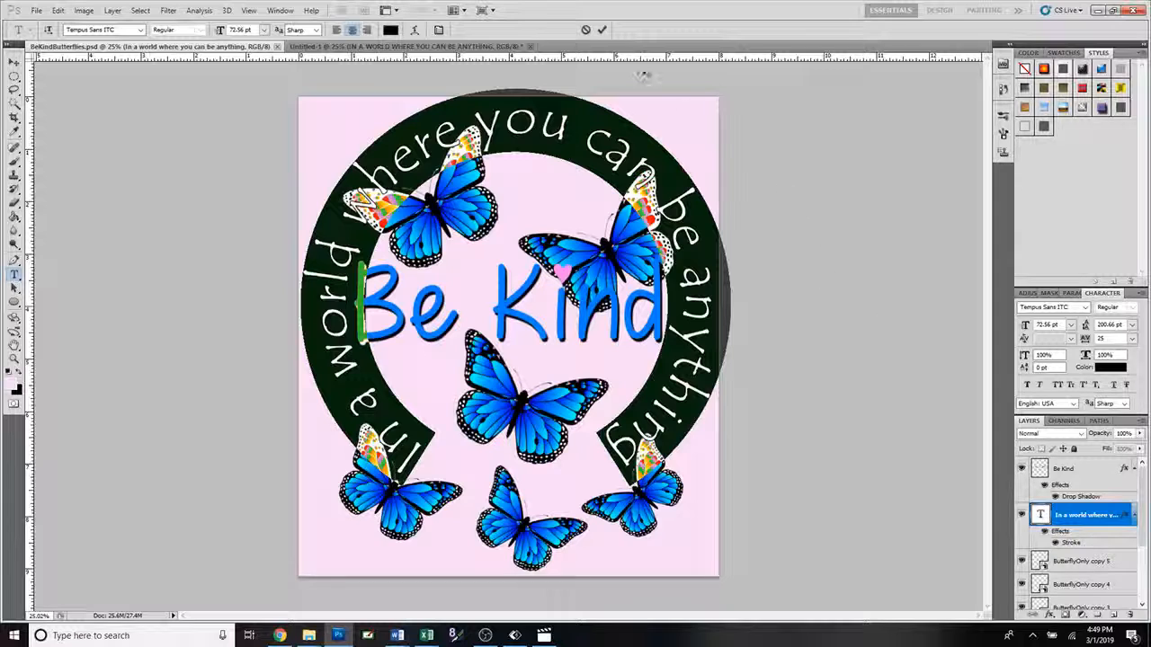
click(603, 31)
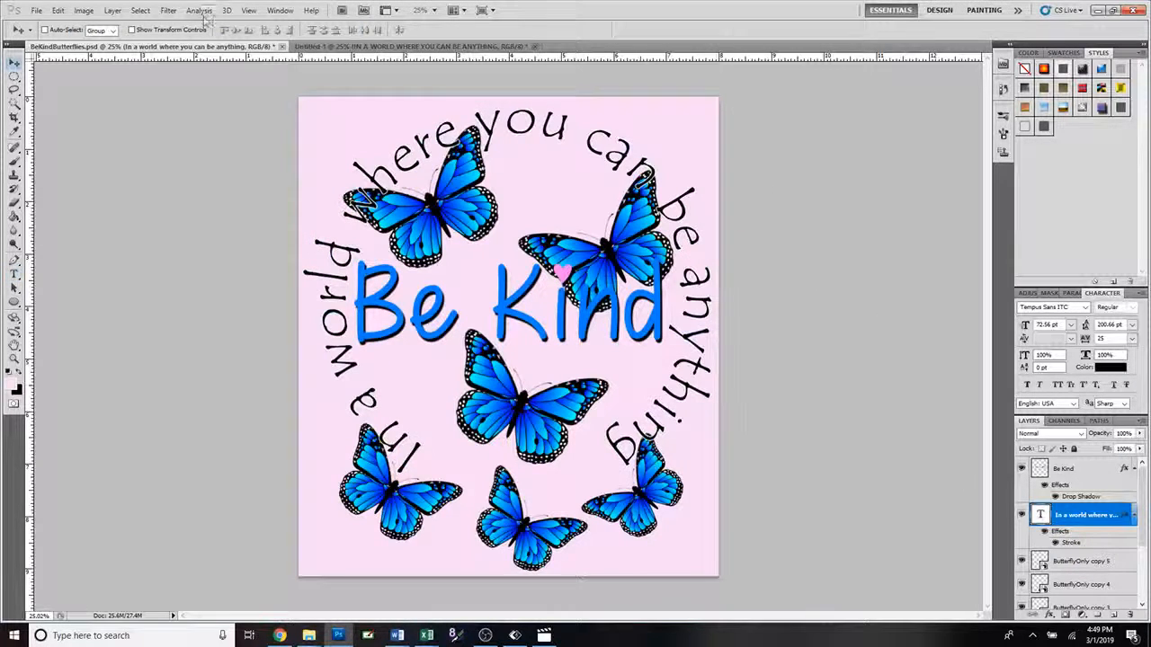
click(317, 46)
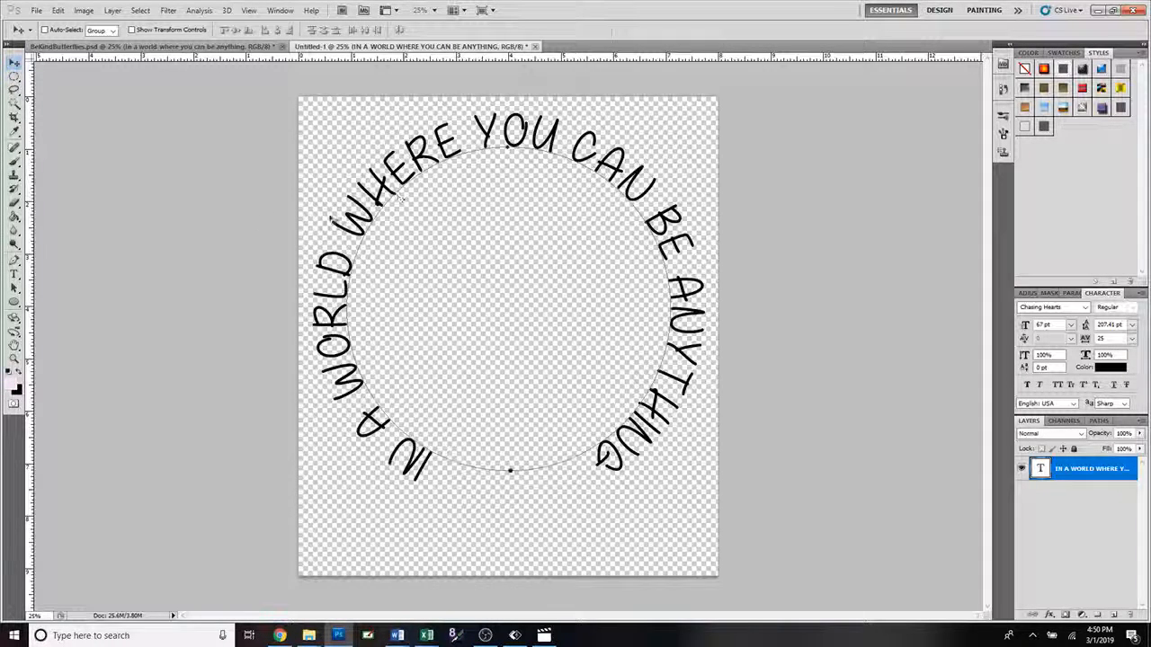
Step: Try flipping the circular text to the inside of its path and flip it back to the outside
click(16, 288)
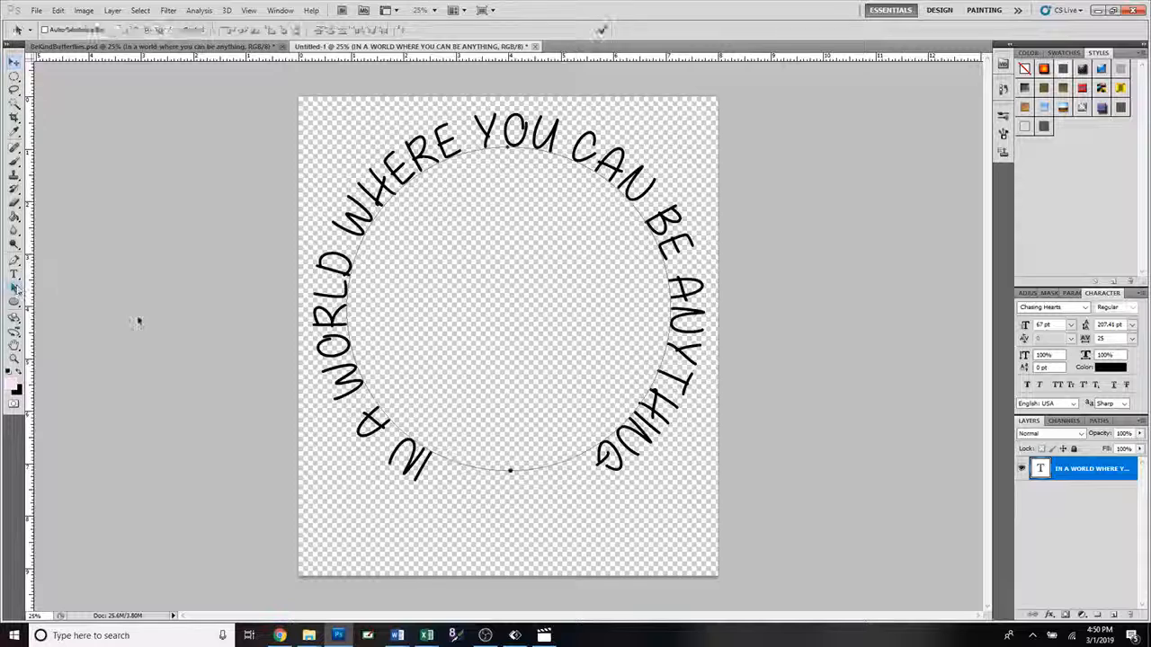
drag(509, 471, 455, 214)
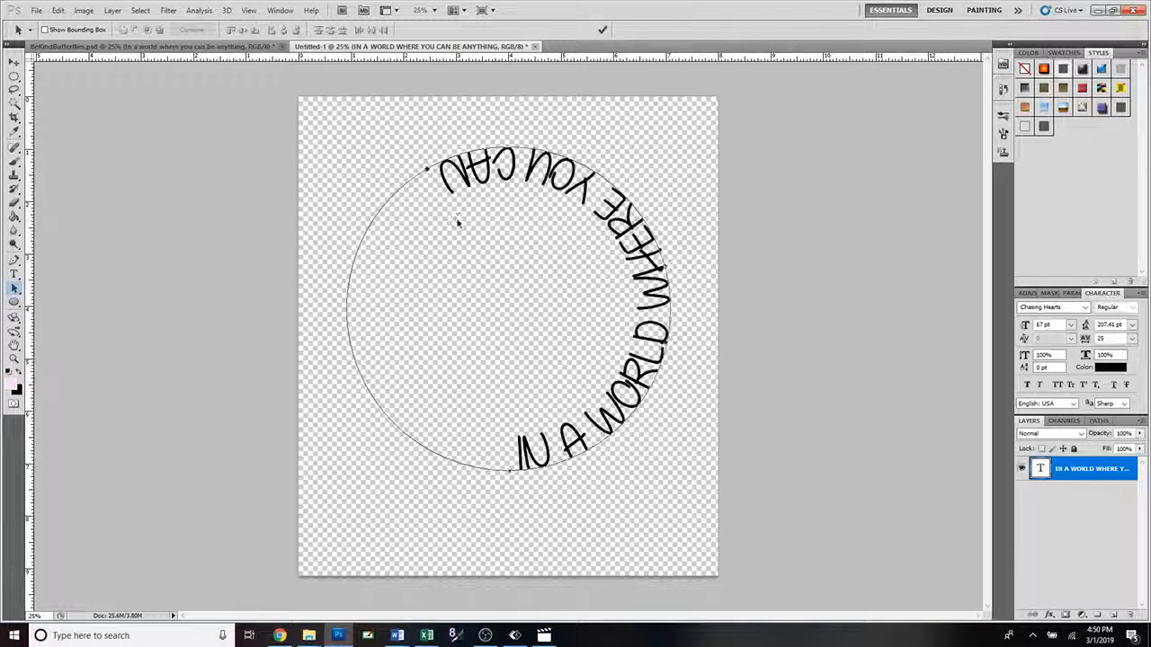
drag(526, 139, 521, 132)
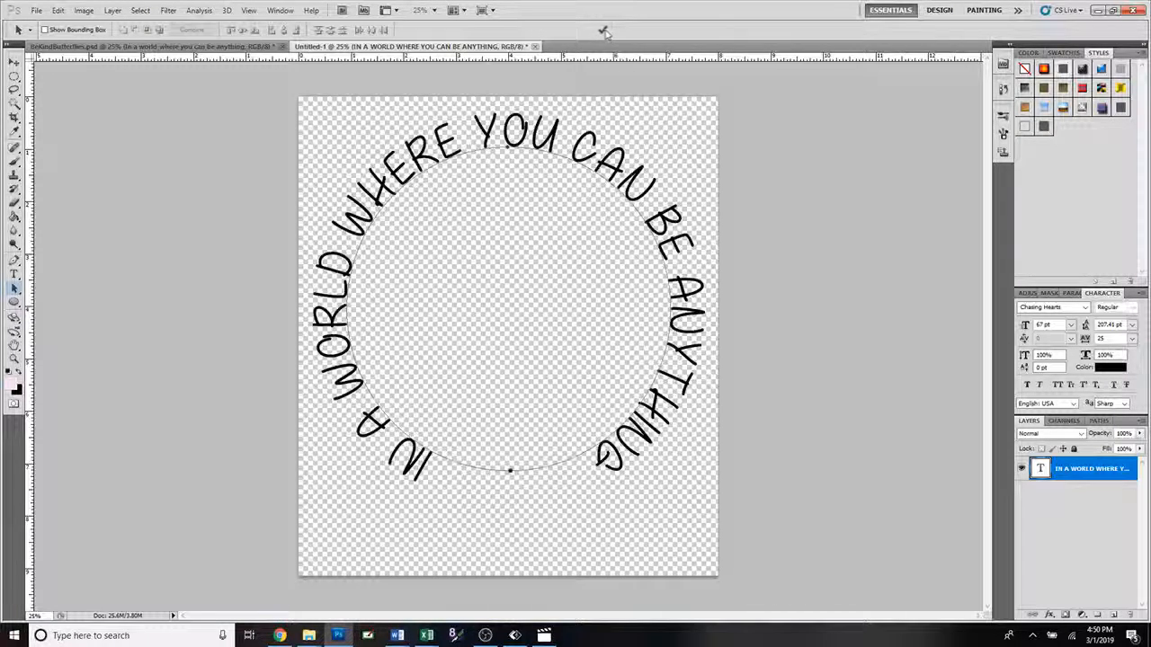
click(551, 331)
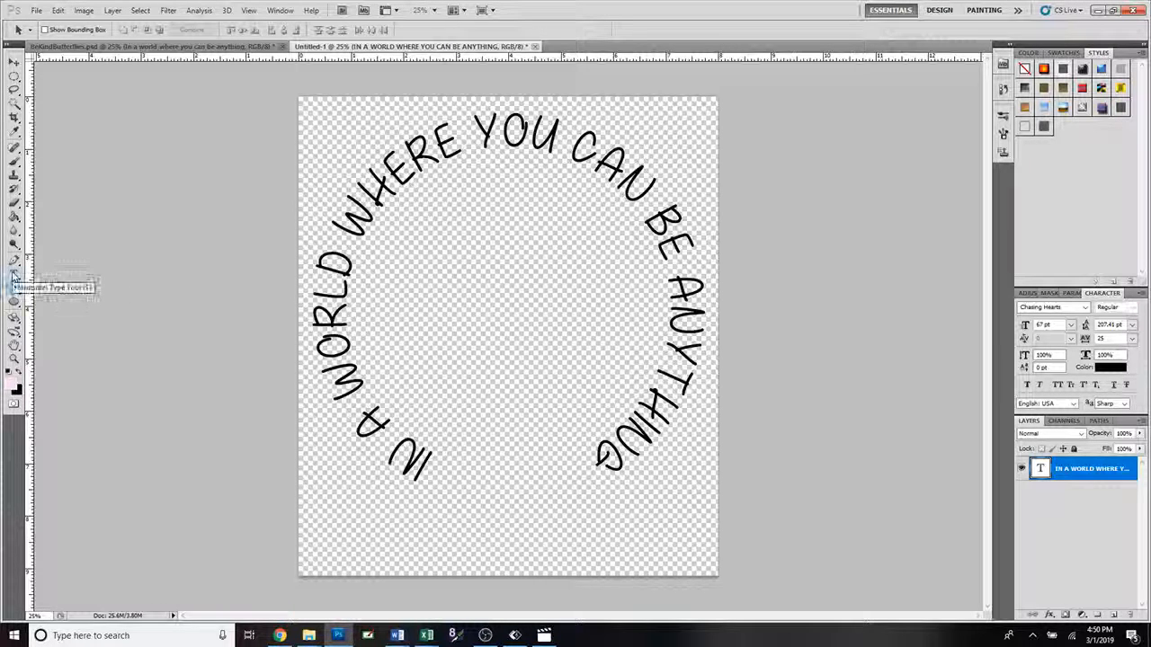
click(15, 275)
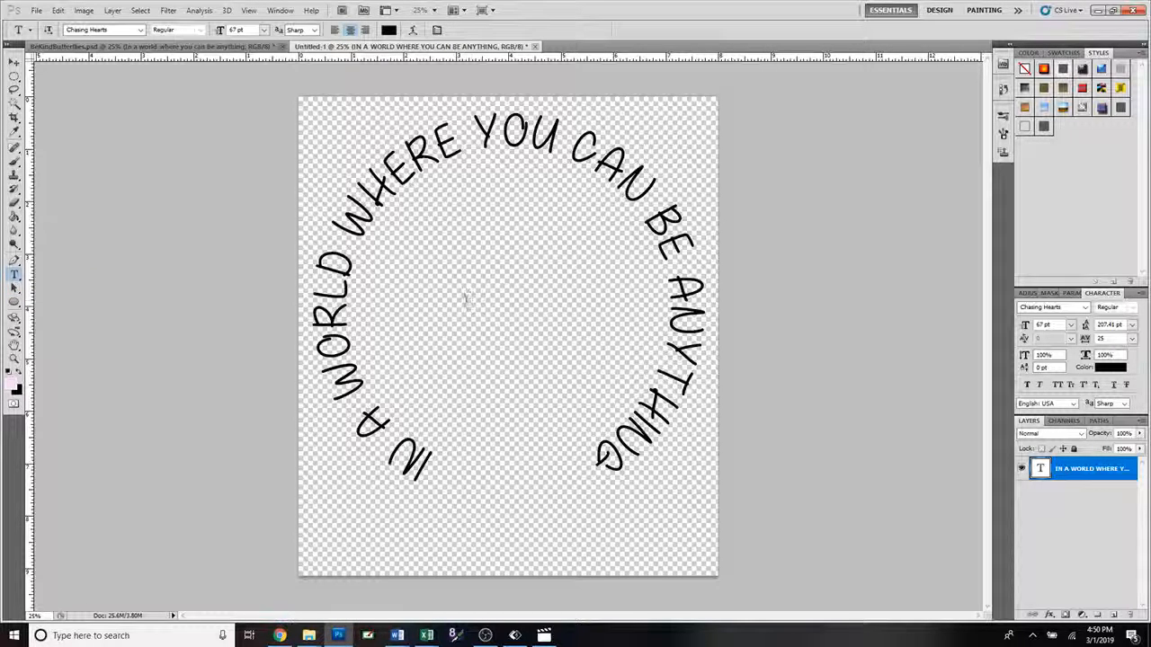
click(435, 552)
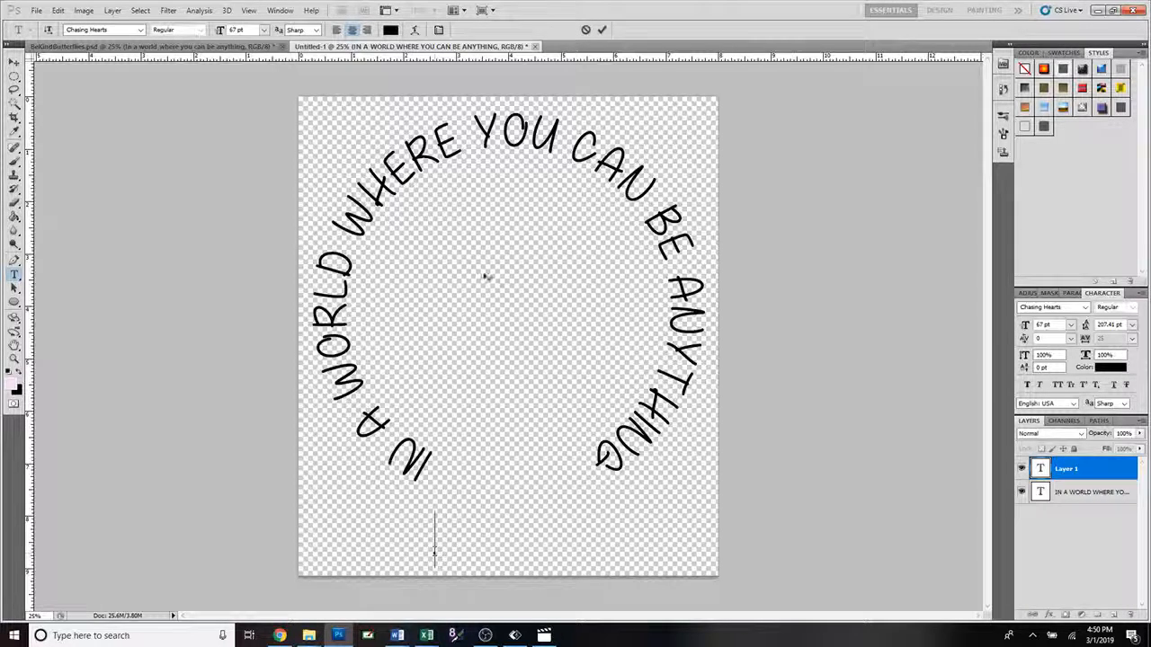
click(585, 29)
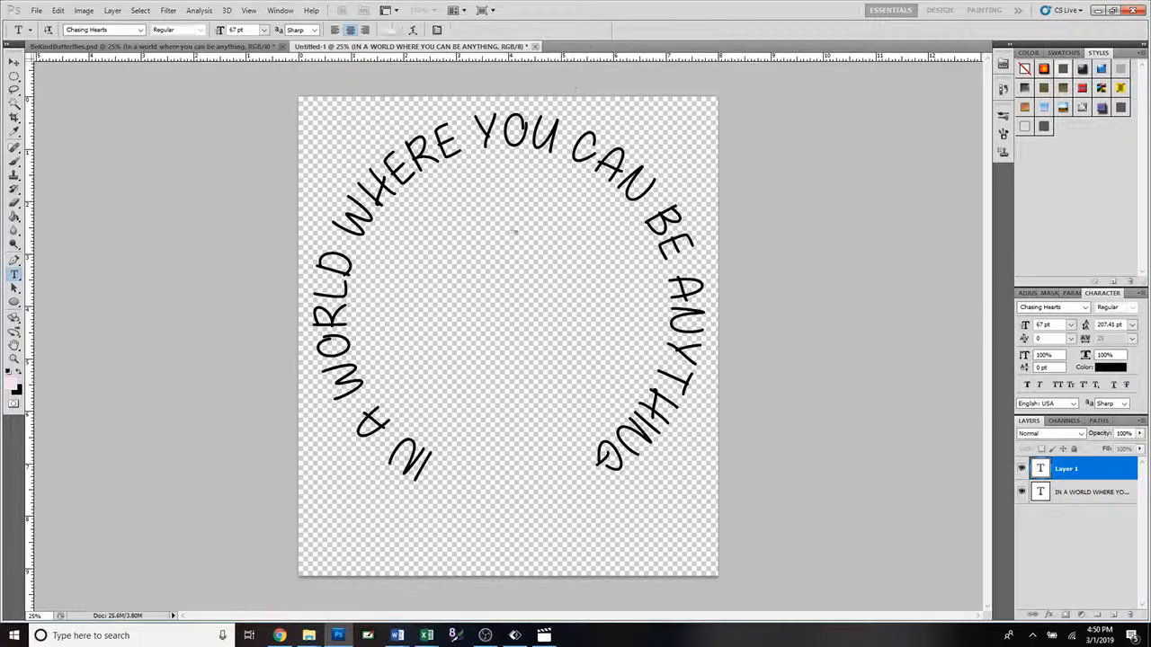
click(479, 331)
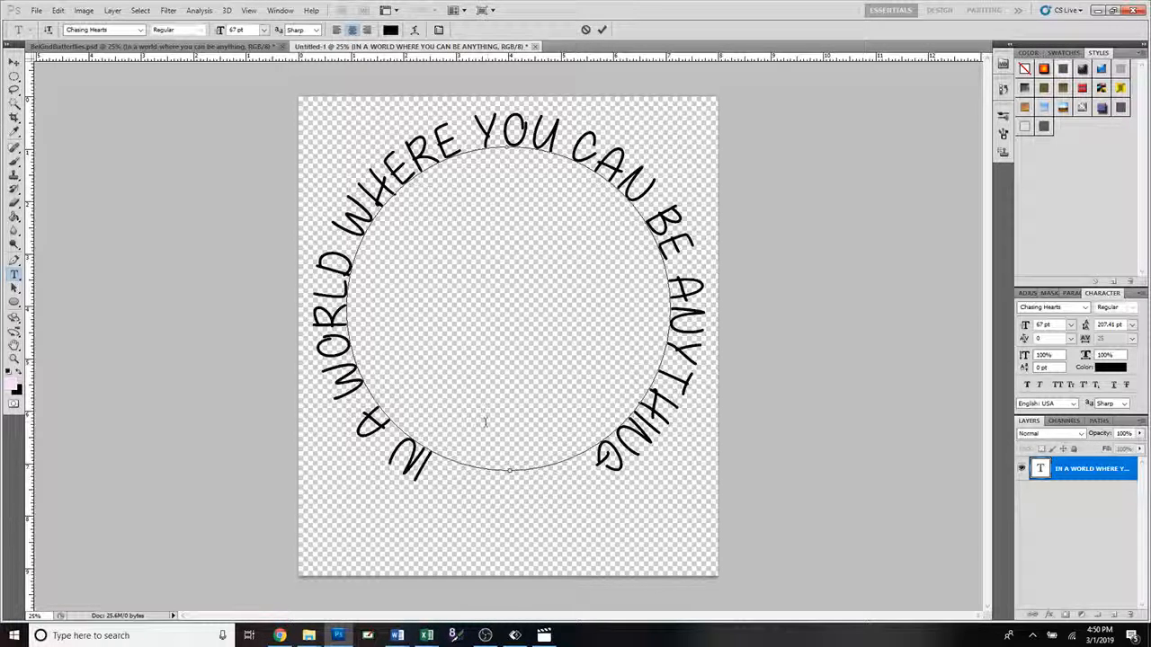
click(601, 30)
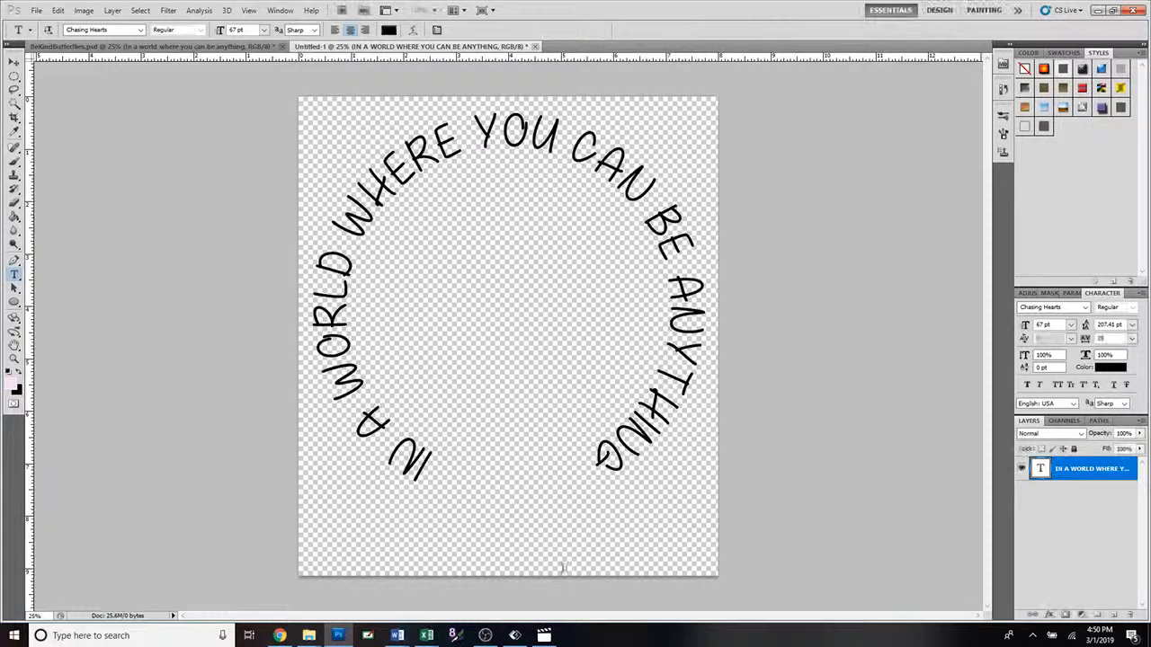
Step: Add a separate text layer reading "Be Kind" in the empty area below the circular phrase
click(455, 557)
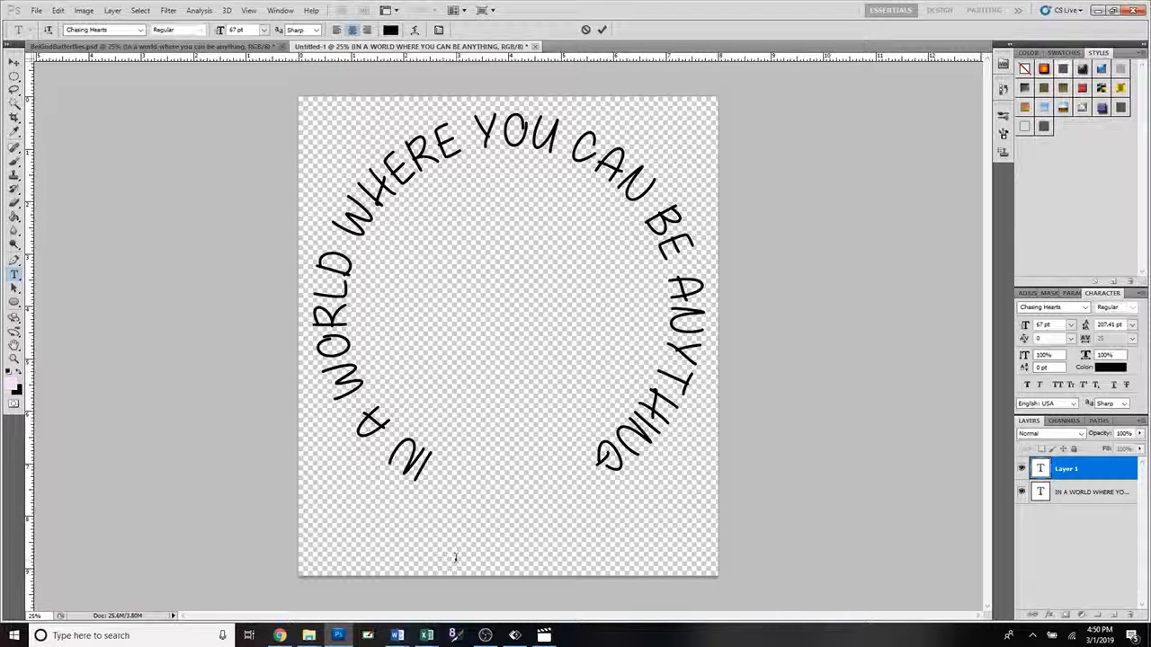
text(b)
key(BackSpace)
text(BE KIND)
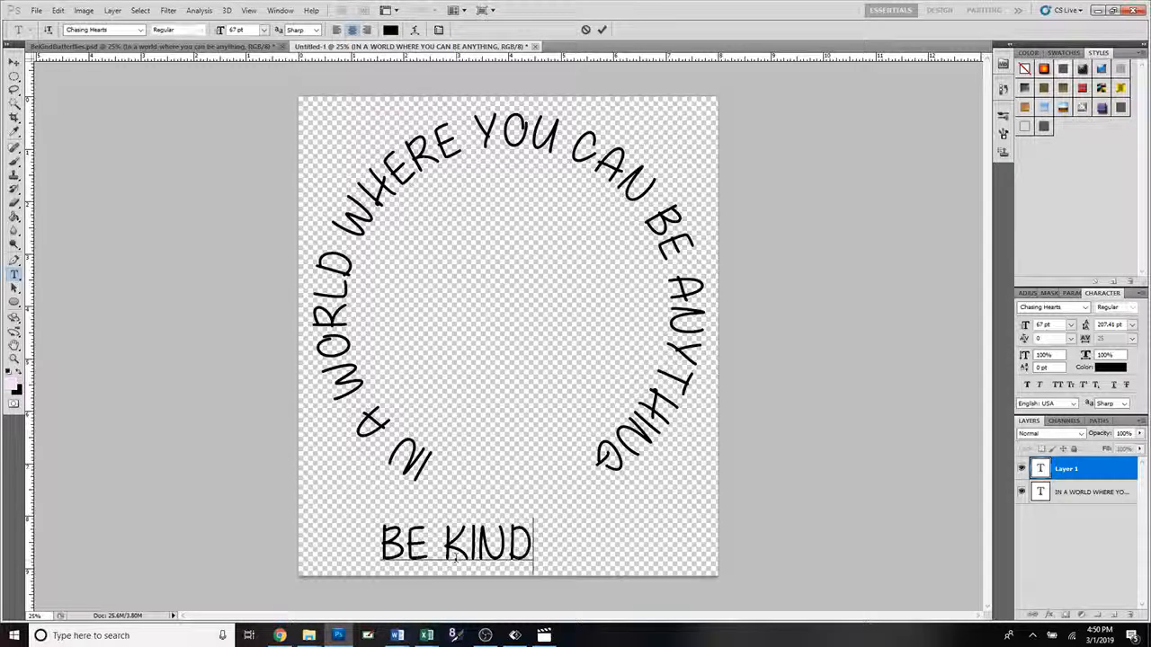
key(Left)
key(BackSpace)
key(BackSpace)
key(BackSpace)
key(BackSpace)
key(BackSpace)
key(BackSpace)
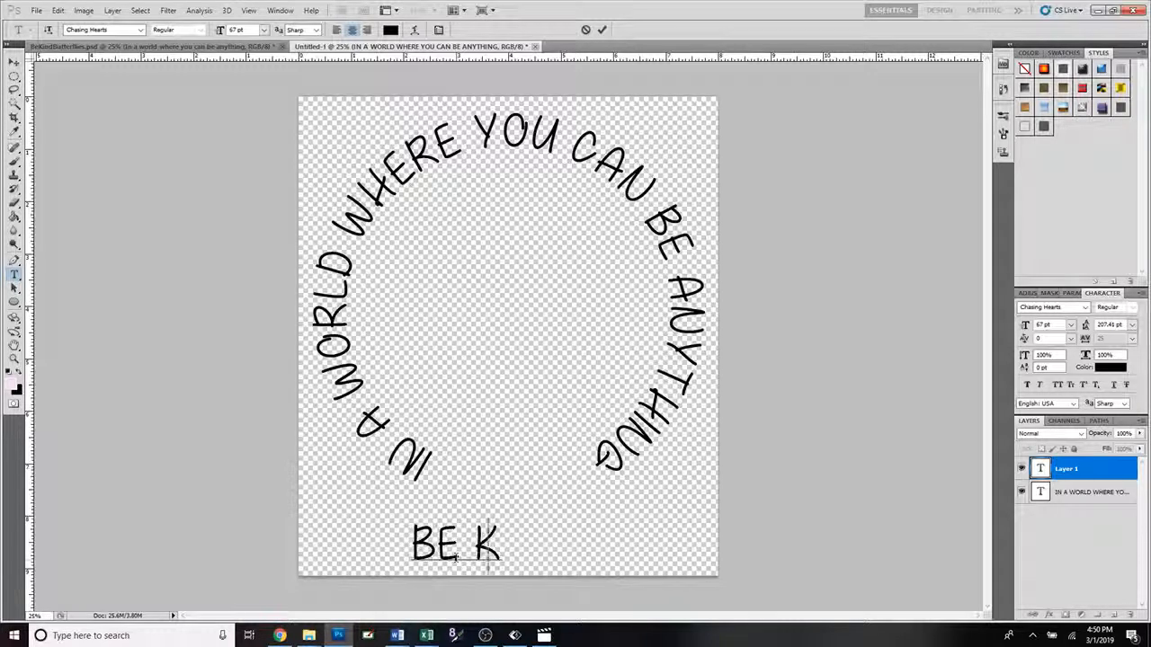
text(e Kind)
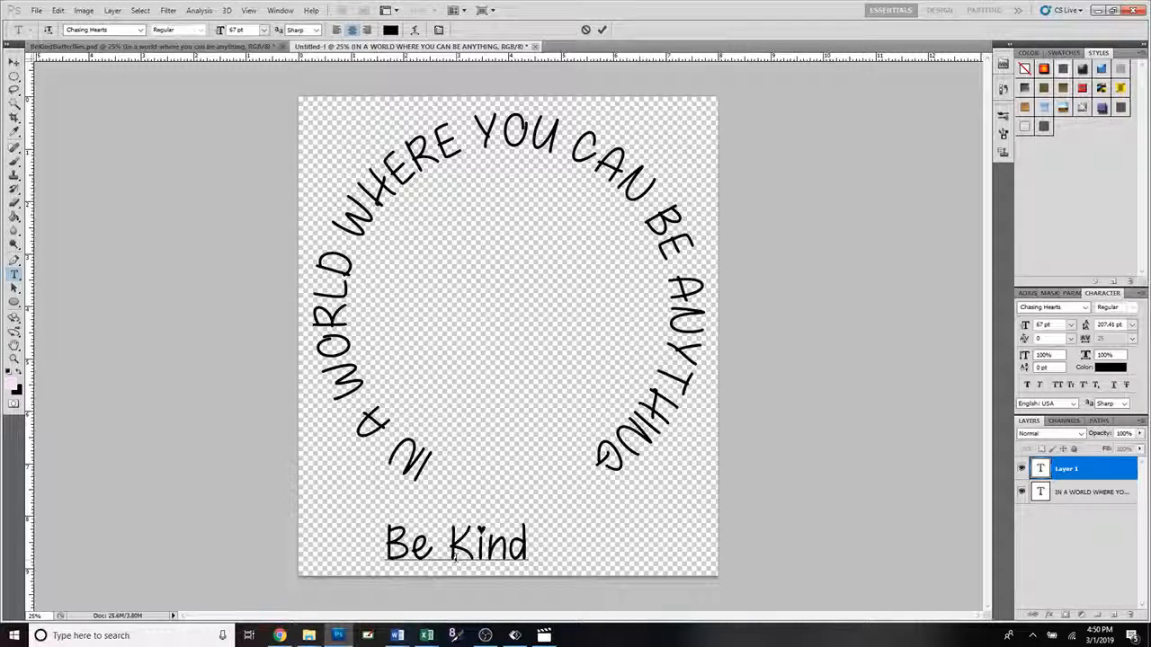
click(604, 31)
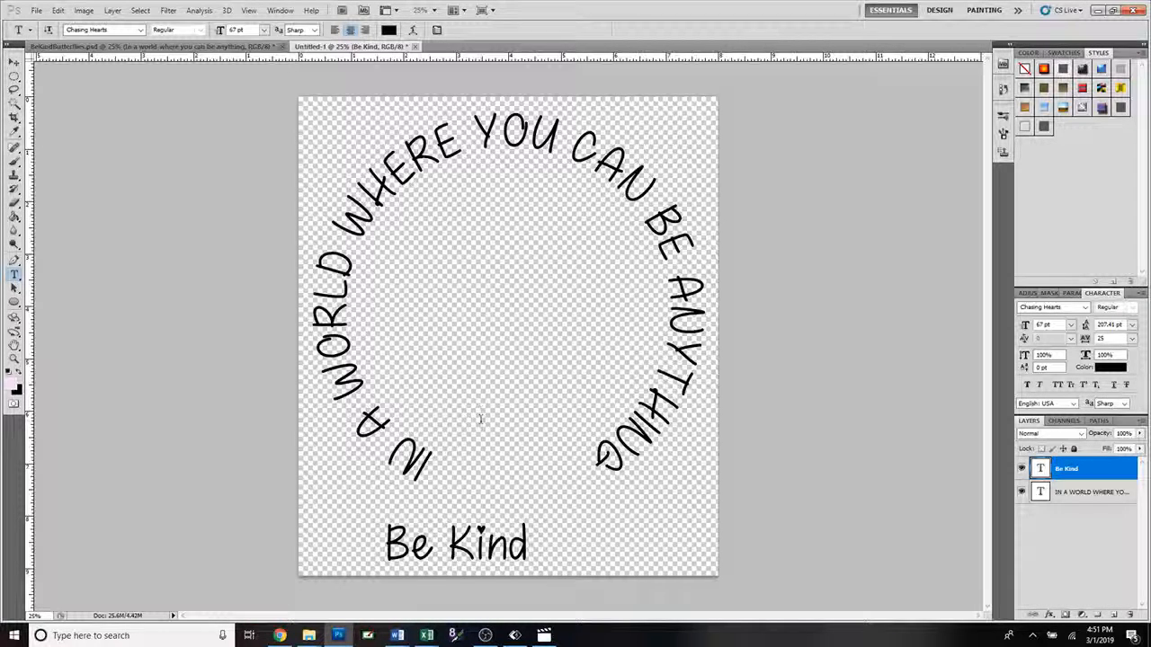
Step: Move the "Be Kind" text inside the circle and enlarge it proportionally to about 219%
click(15, 61)
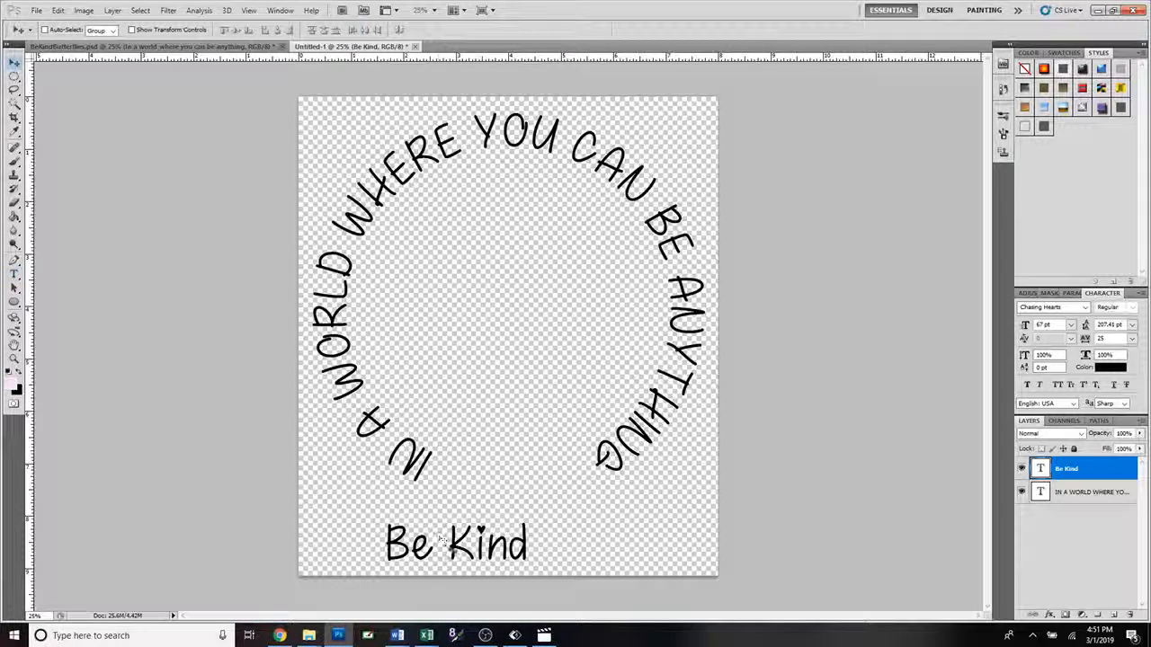
drag(451, 551, 505, 291)
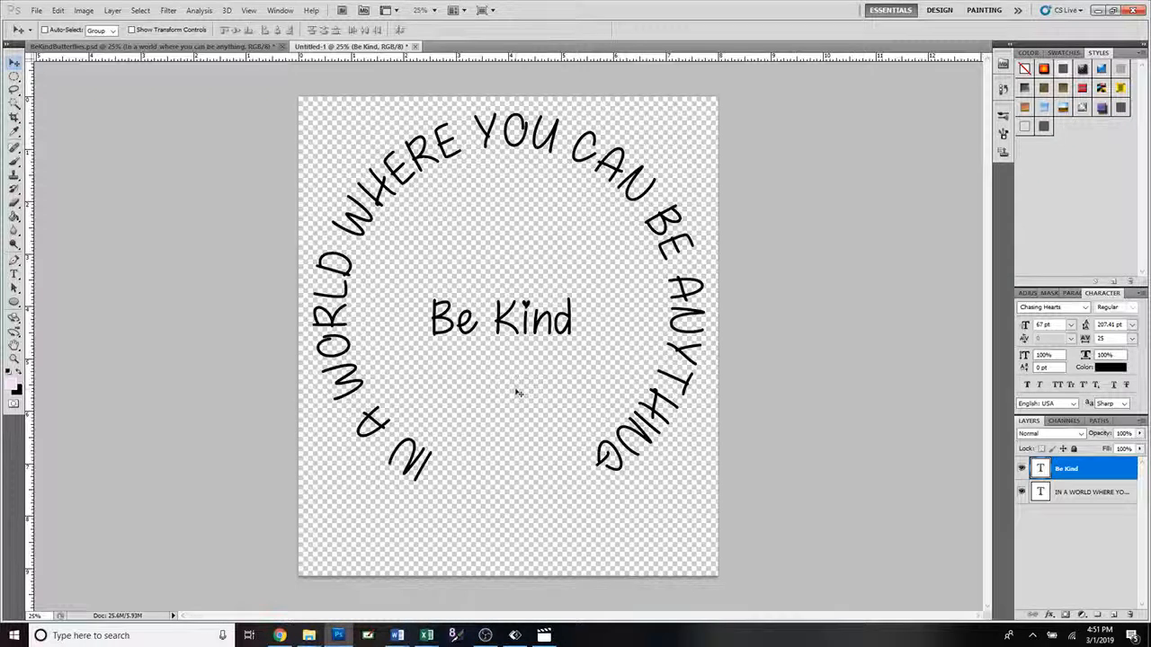
key(ctrl+t)
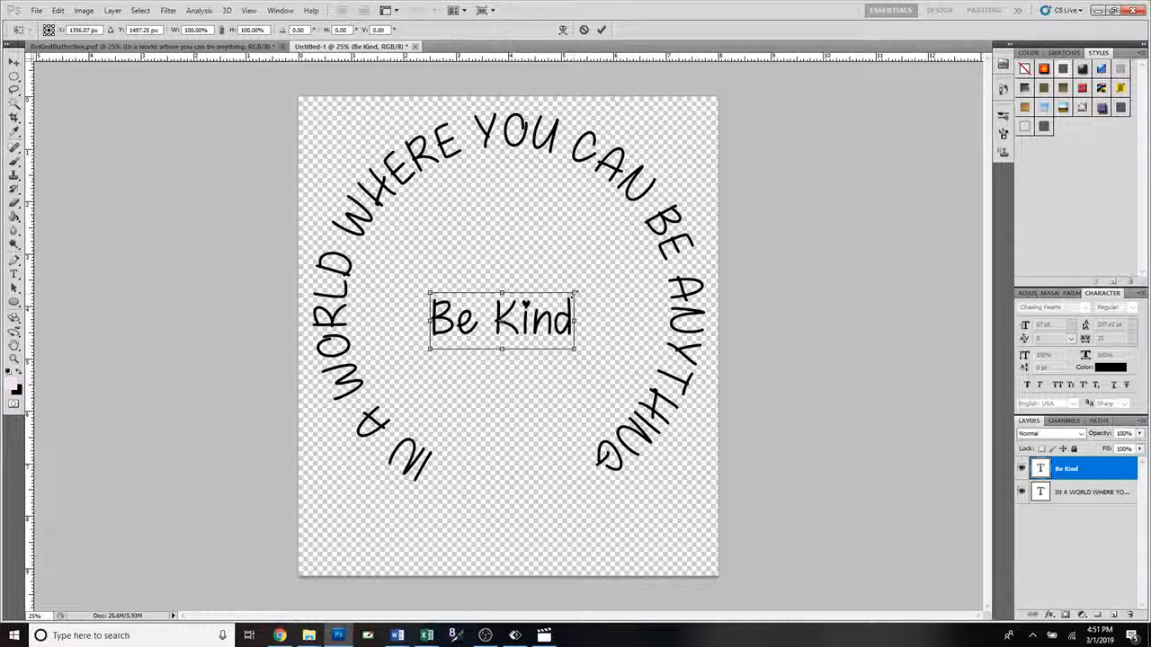
drag(575, 292, 680, 253)
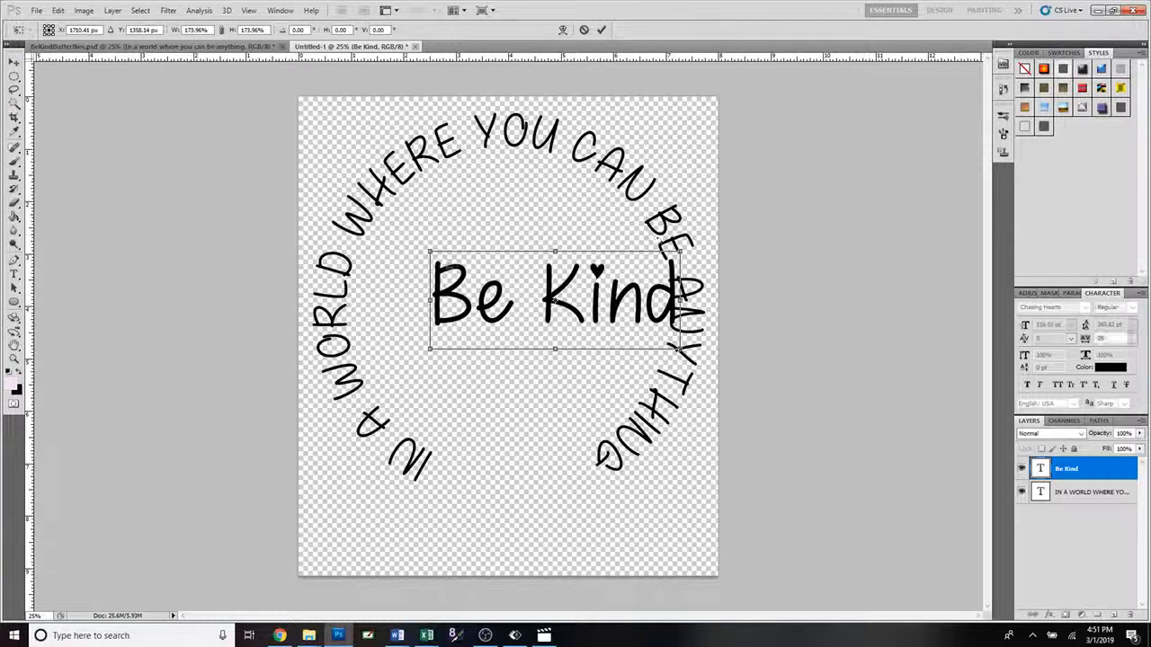
drag(430, 253, 367, 226)
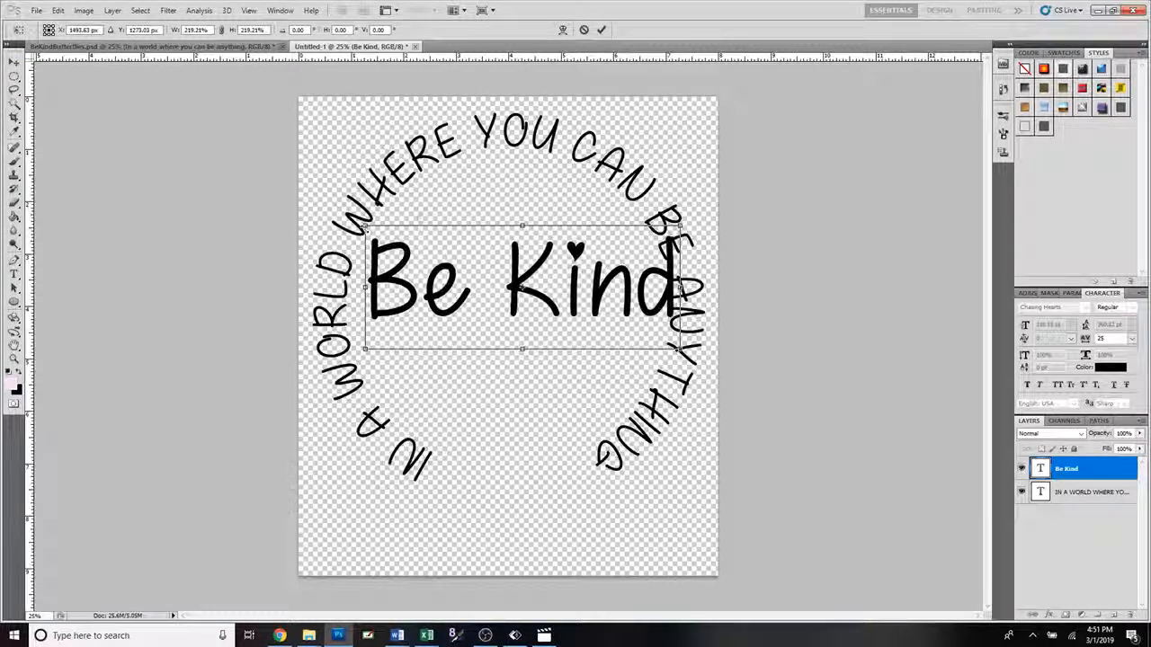
click(601, 30)
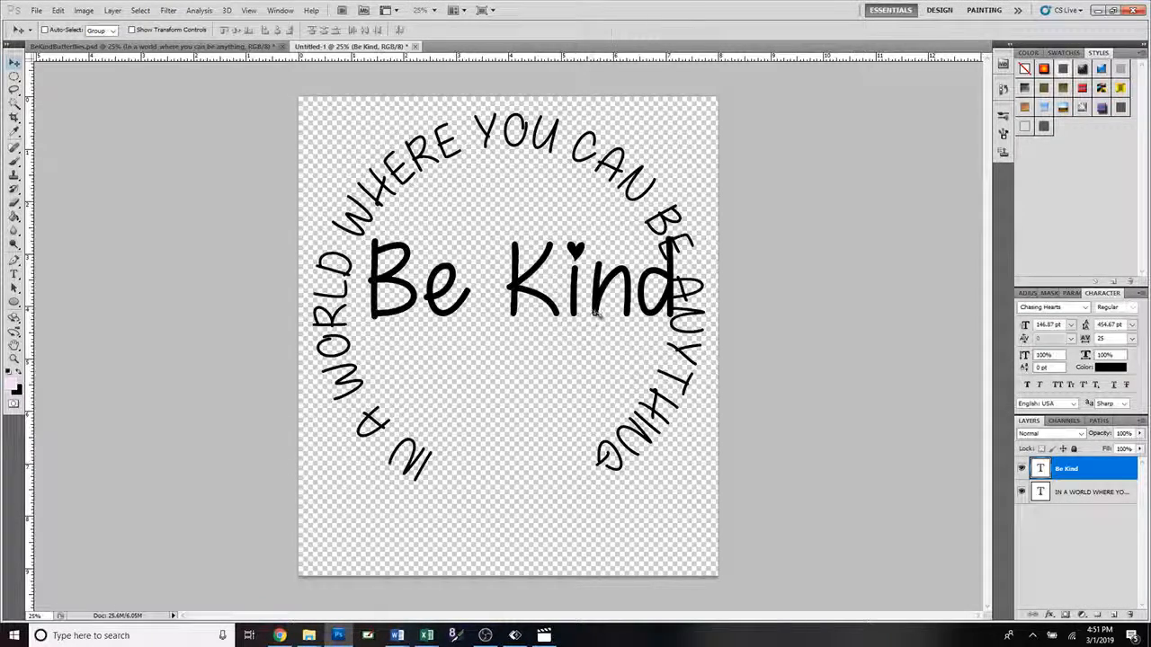
Step: Centre "Be Kind" within the circular phrase, aligning the vertical centres of both text layers
drag(598, 317, 582, 343)
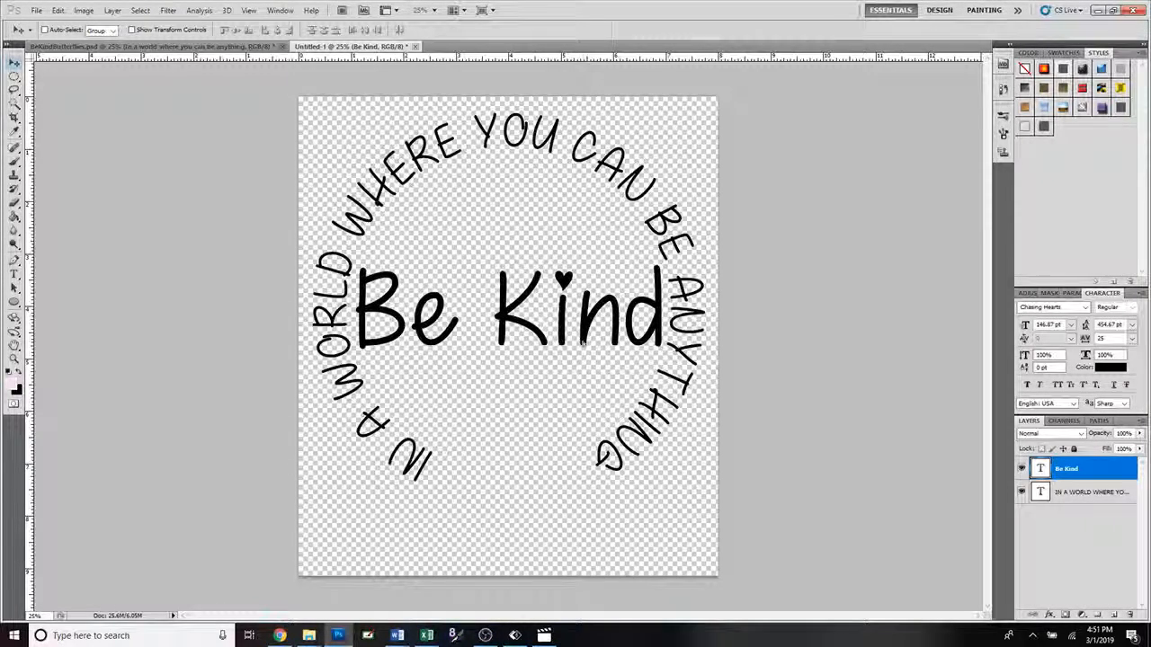
shift+click(1086, 495)
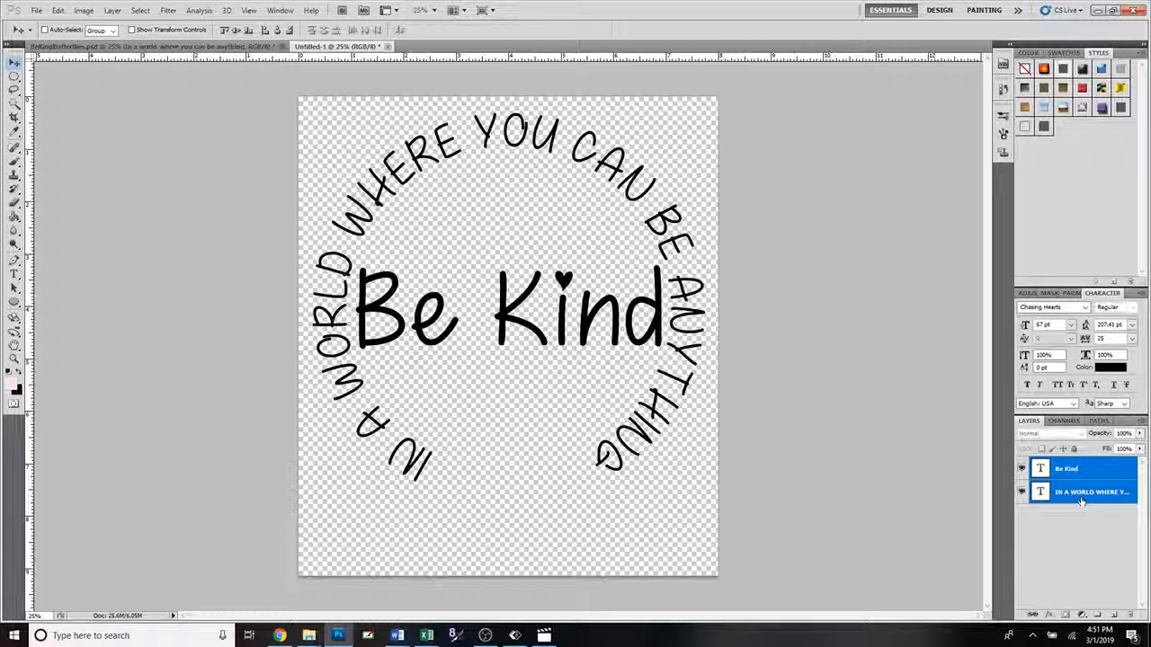
click(236, 29)
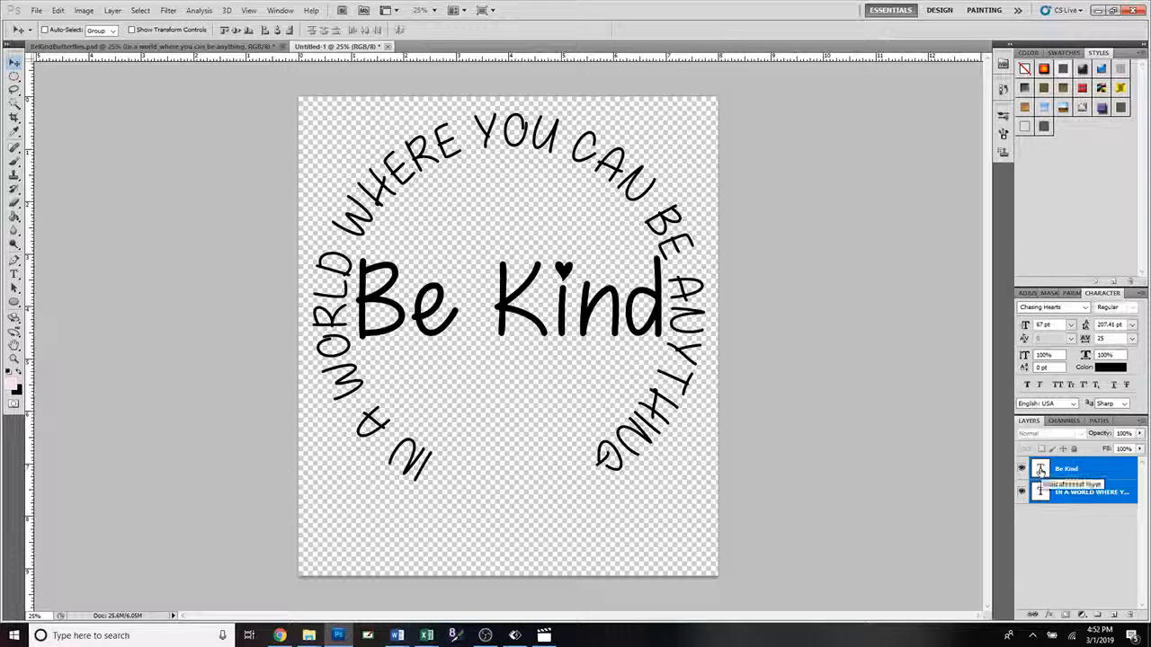
double_click(1041, 470)
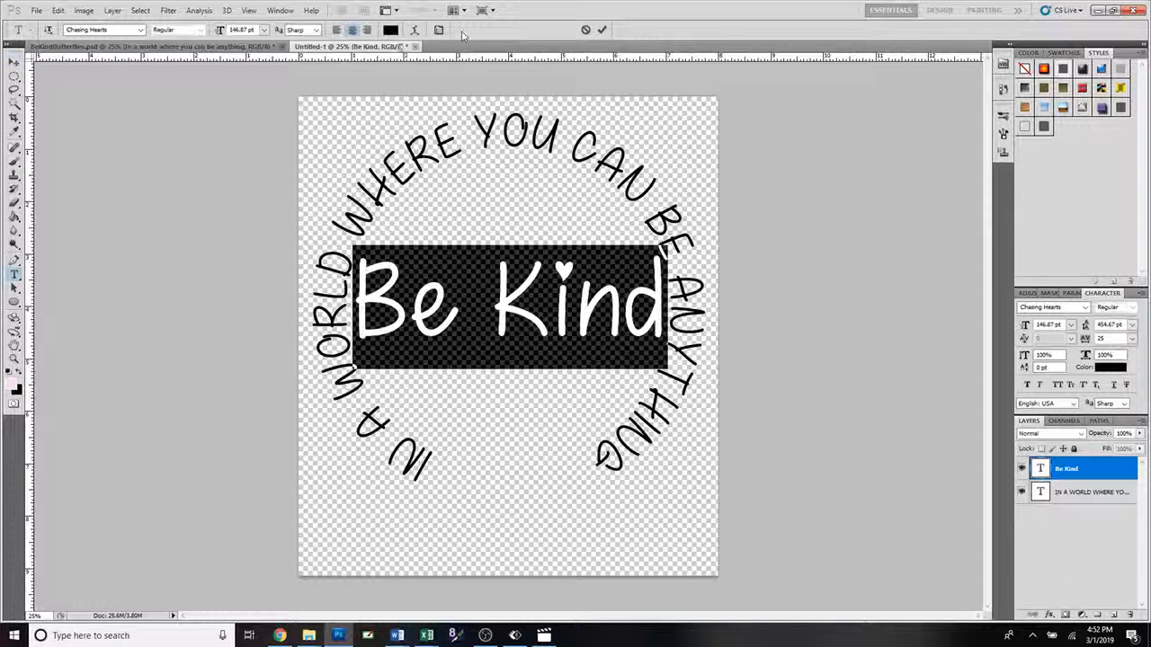
click(586, 31)
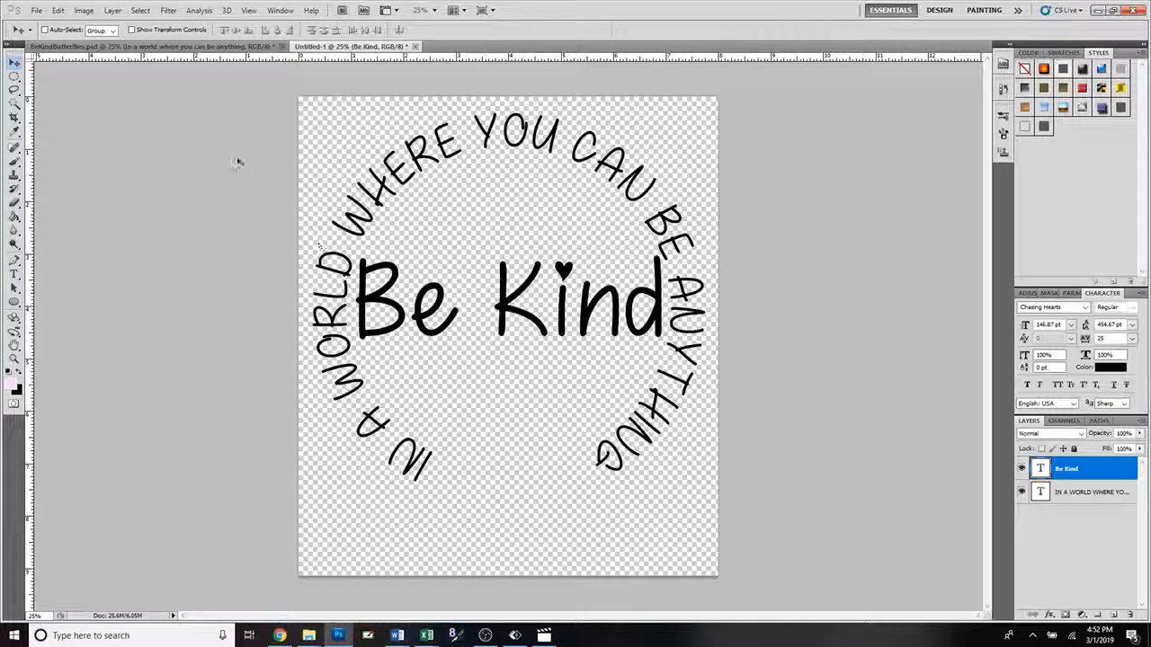
Step: Place ButterflyOnly.psd from the MonarchGraphicsLogo folder into the document
click(37, 11)
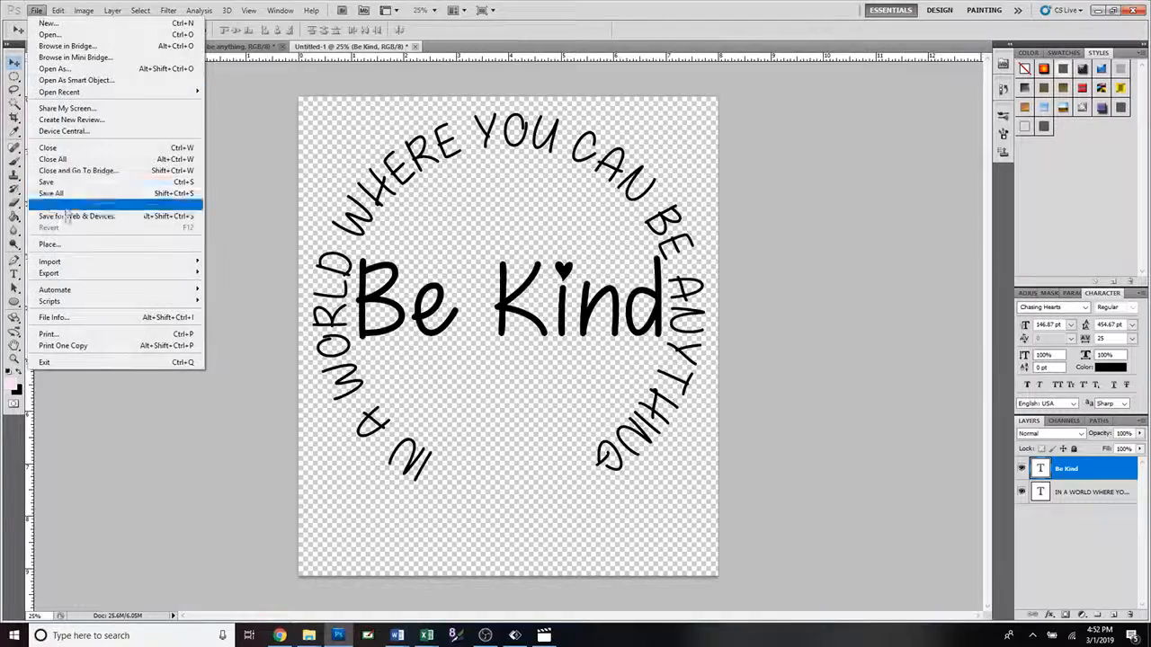
click(71, 247)
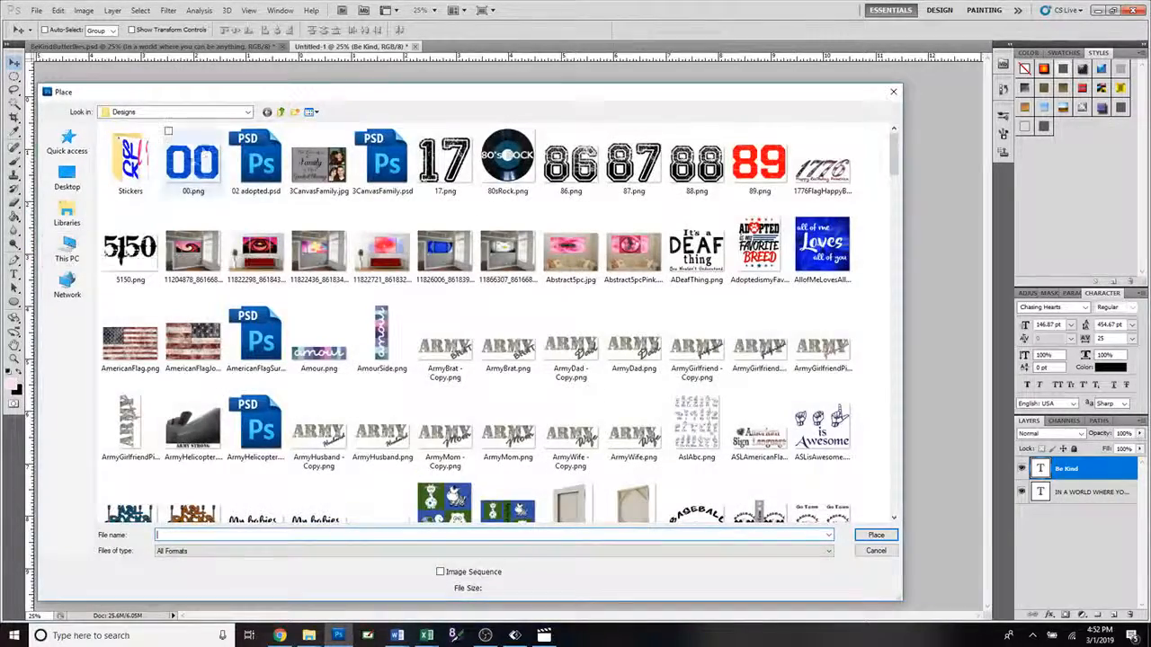
click(279, 112)
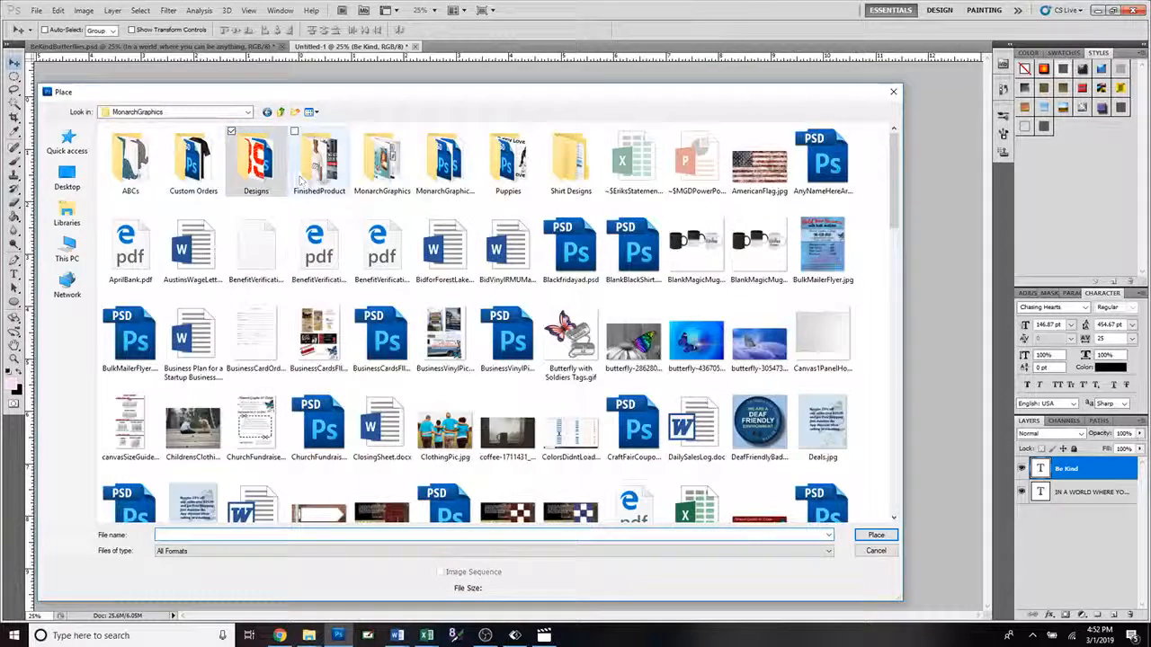
double_click(435, 168)
click(256, 162)
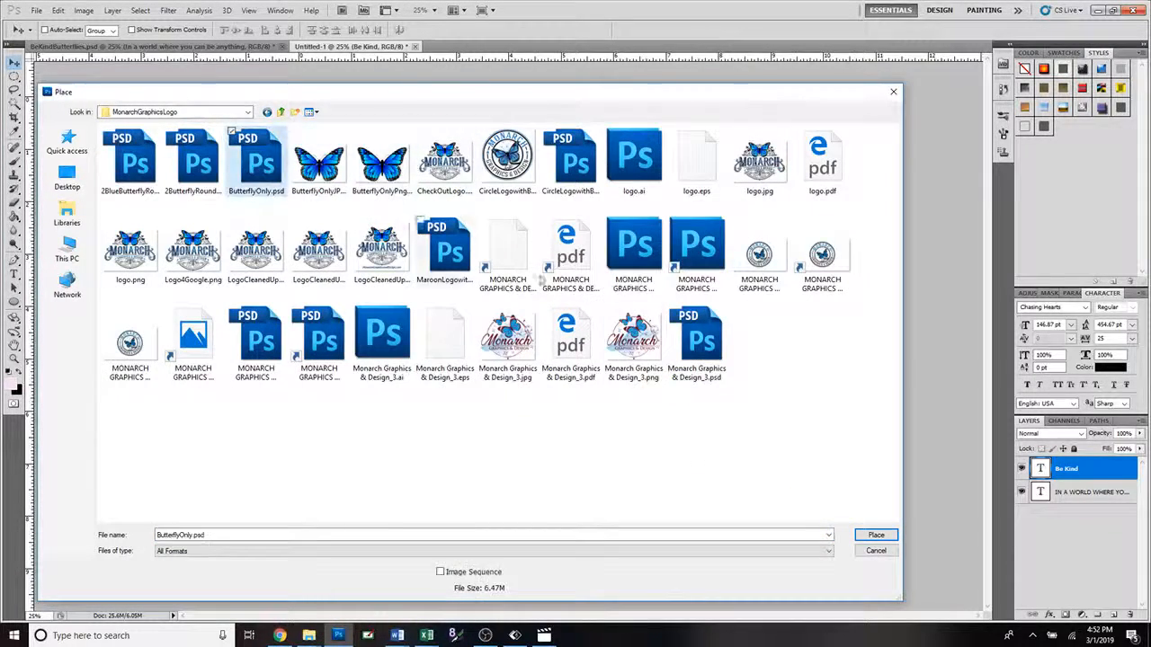
click(876, 535)
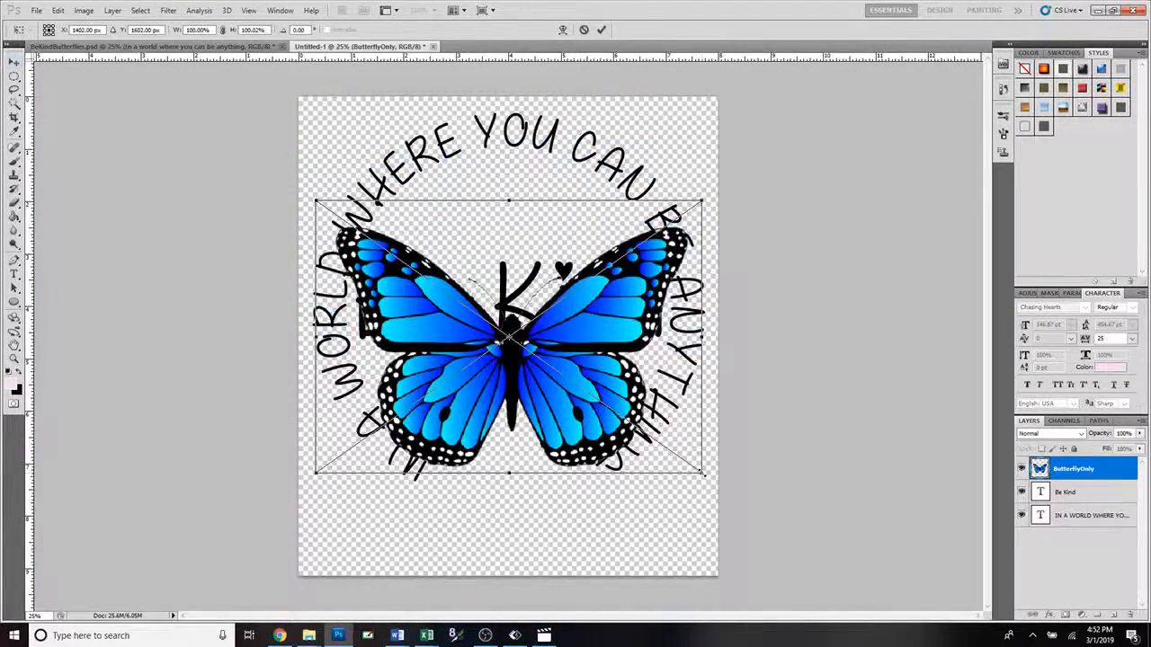
Step: Shrink the placed butterfly to about 37%, rotated to about -39°, and position it beside "WHERE" inside the circular phrase
drag(702, 472, 491, 249)
drag(396, 270, 447, 206)
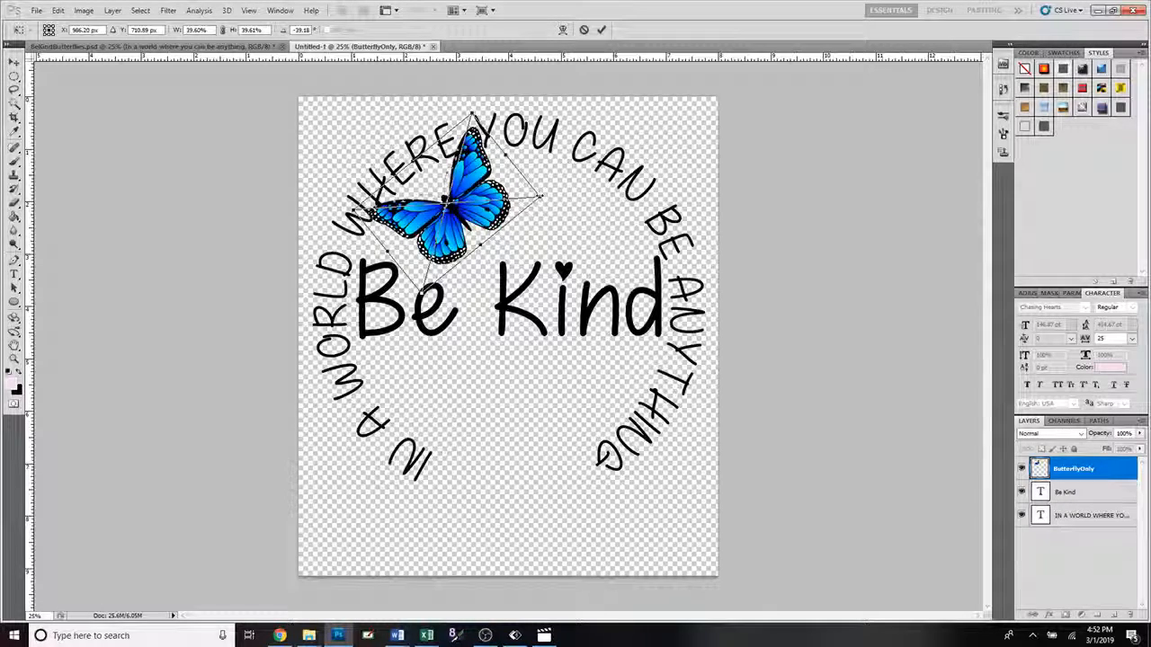
drag(539, 196, 528, 198)
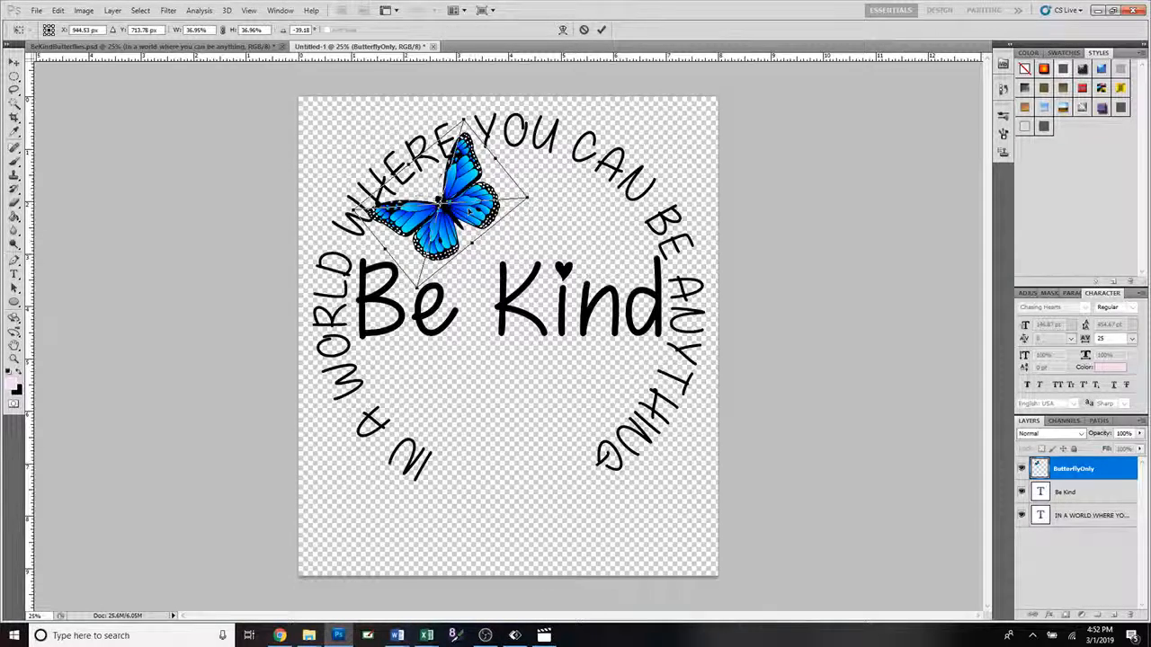
drag(439, 209, 451, 198)
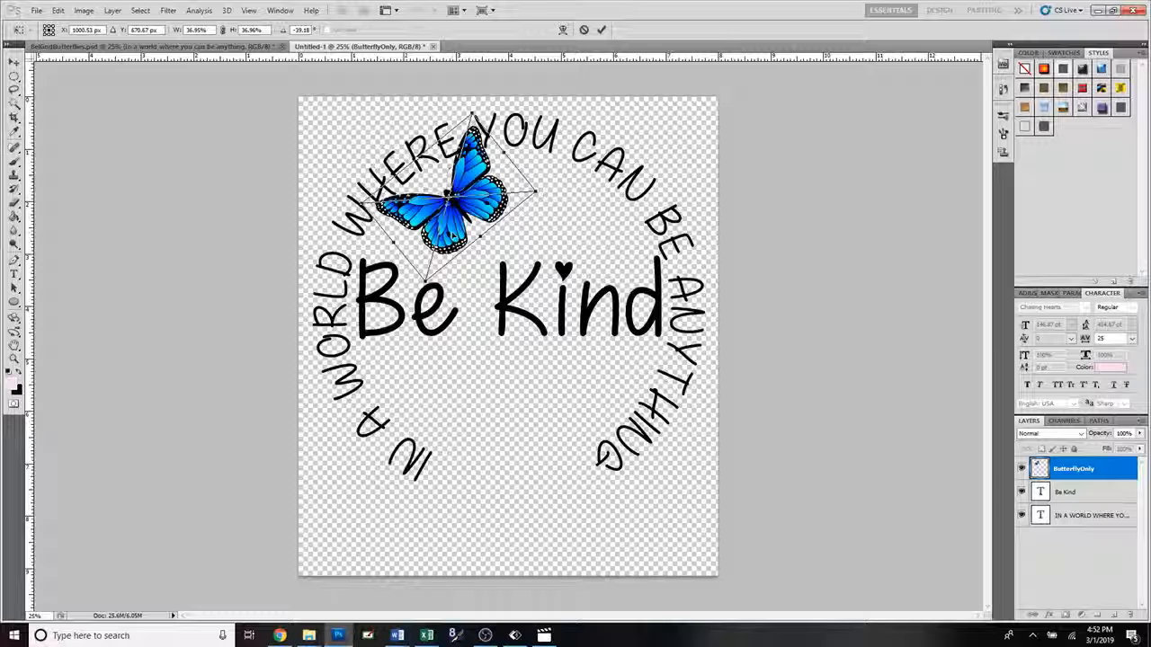
click(601, 32)
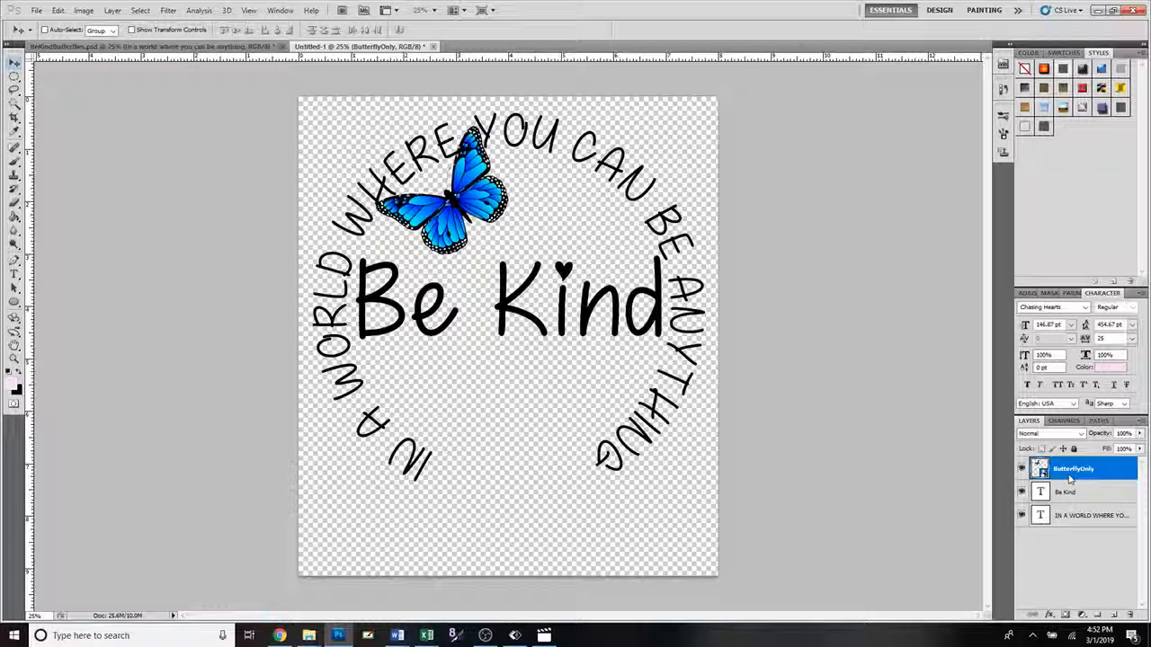
Step: Move the butterfly layer beneath both text layers and nudge the butterfly slightly up and left towards "WHERE"
drag(1069, 476, 1061, 527)
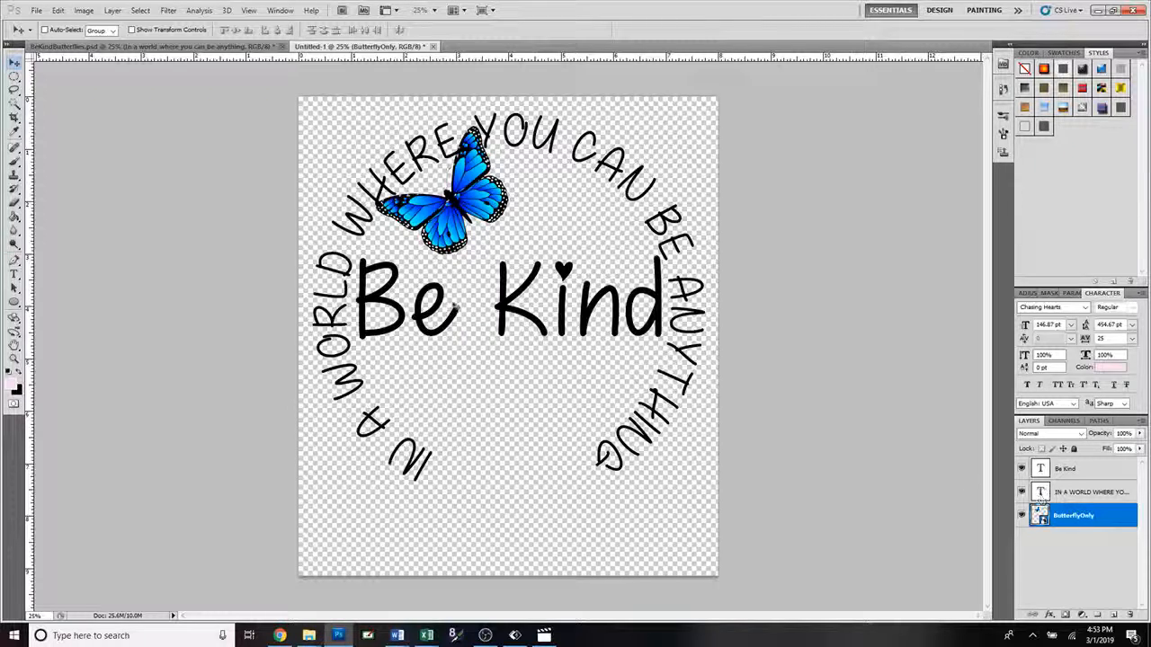
drag(439, 246, 430, 242)
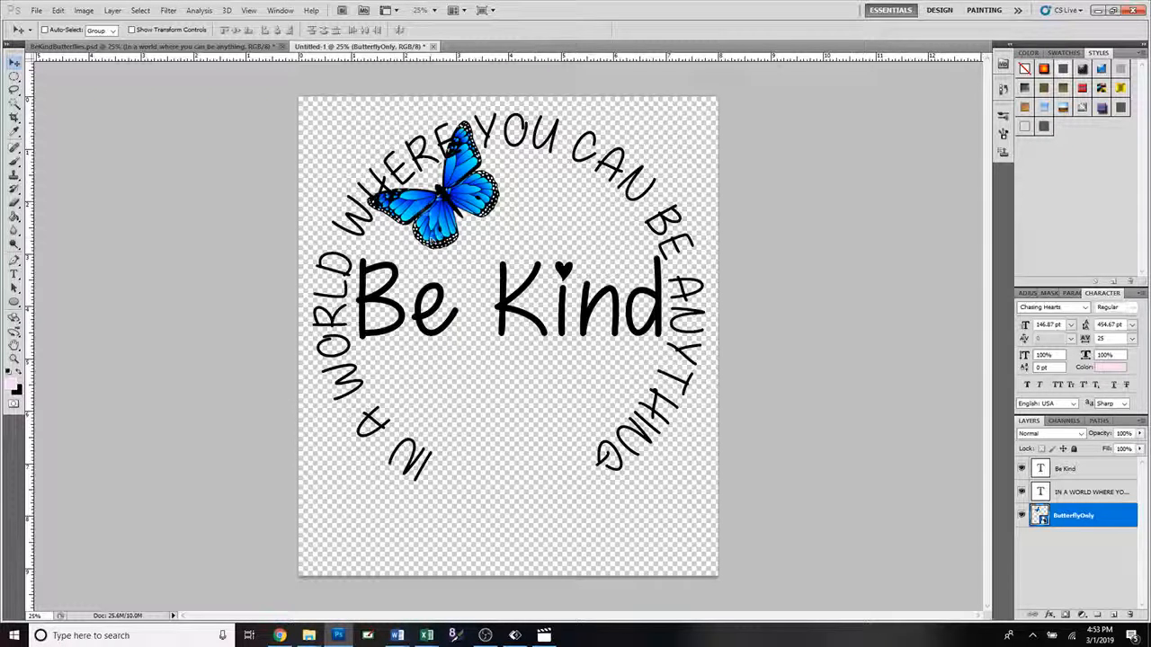
Step: Duplicate the butterfly layer and position the copy over the top of "Kind", enlarged to about 42%
right_click(1061, 520)
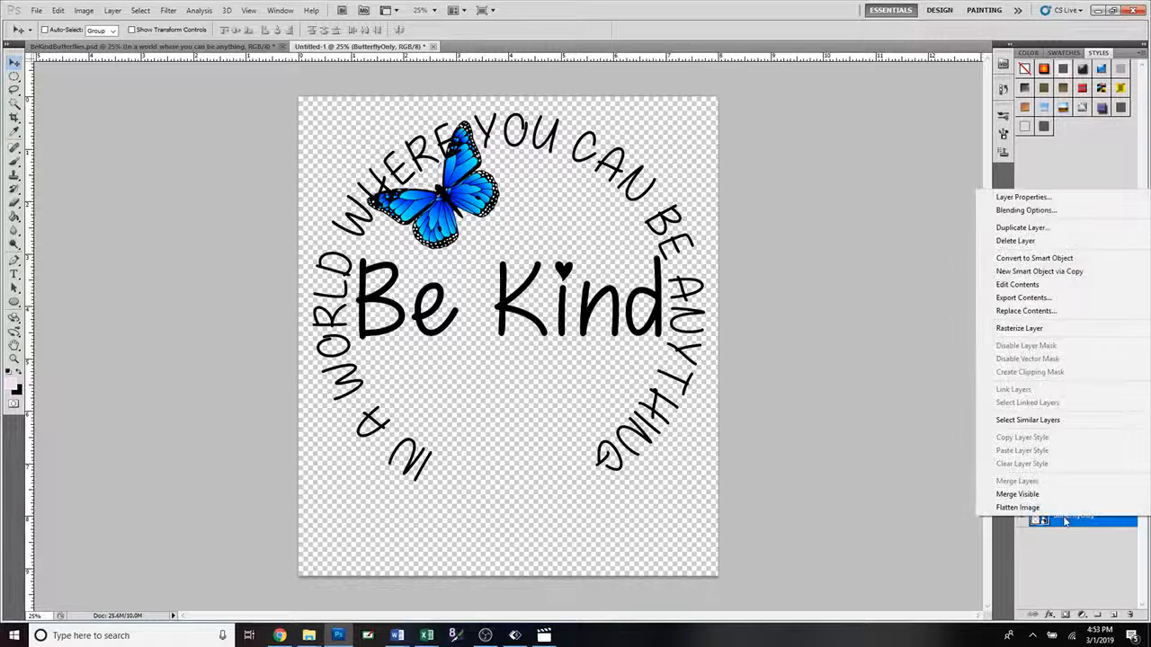
click(1016, 228)
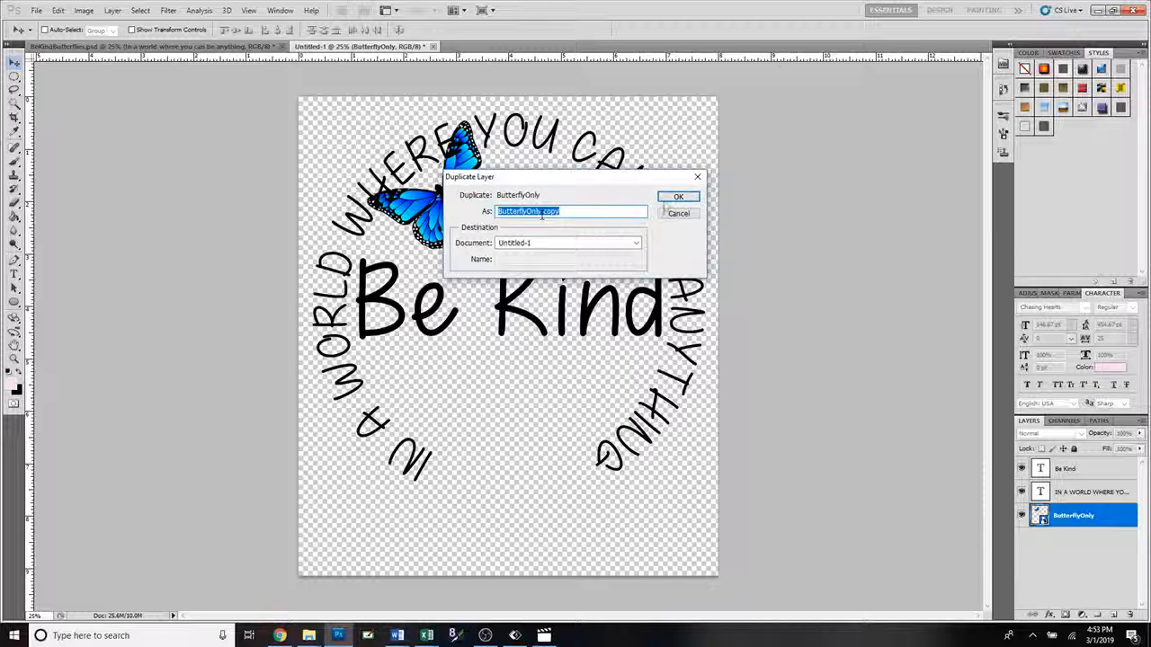
click(678, 197)
drag(479, 209, 602, 262)
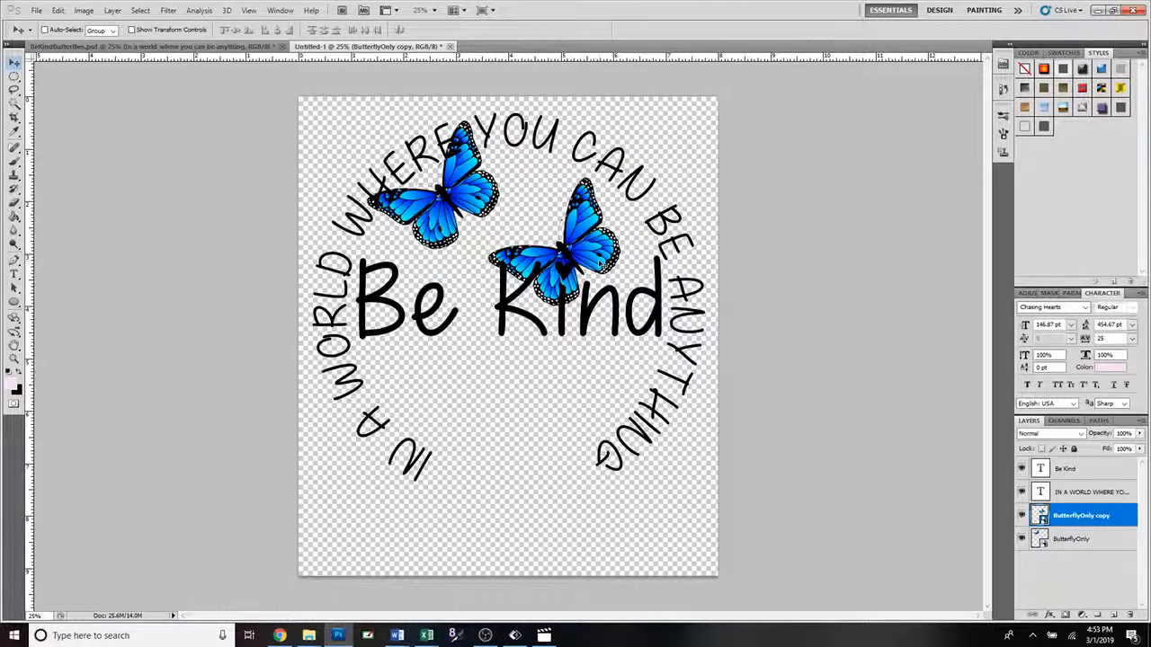
key(ctrl+t)
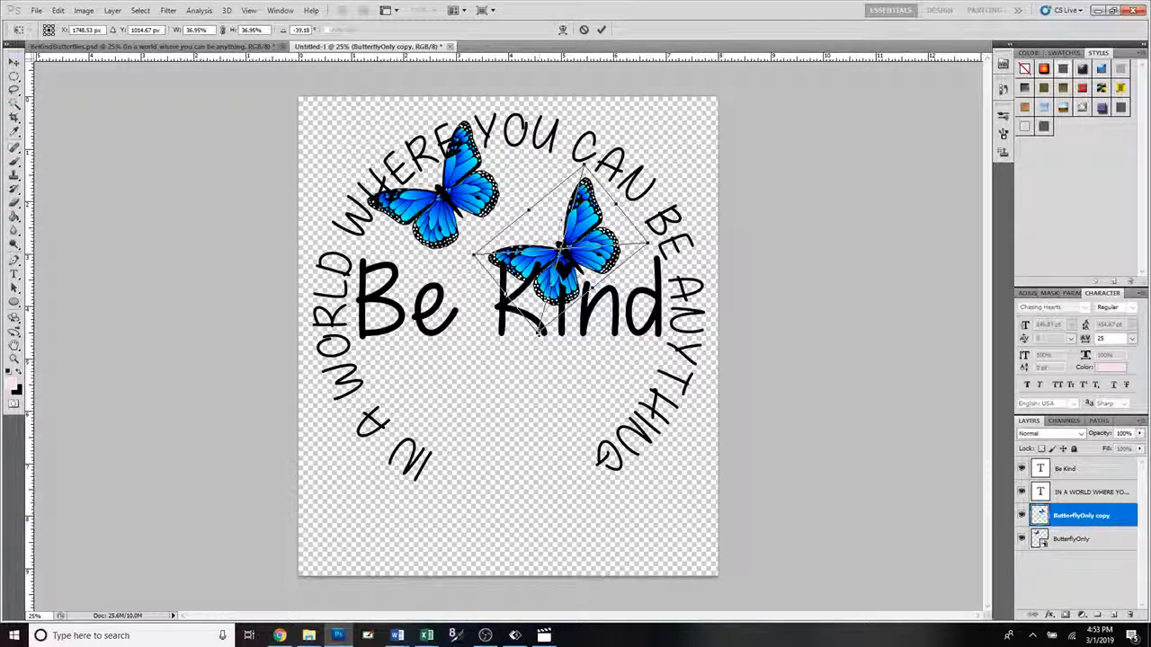
drag(540, 332, 533, 360)
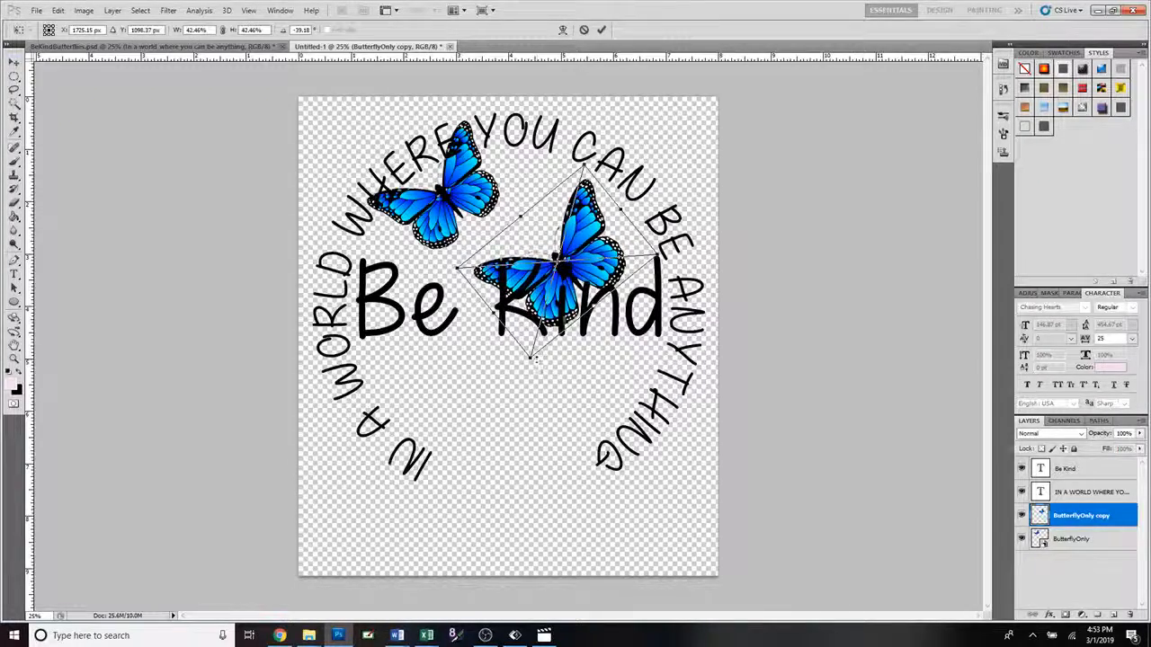
drag(549, 313, 583, 284)
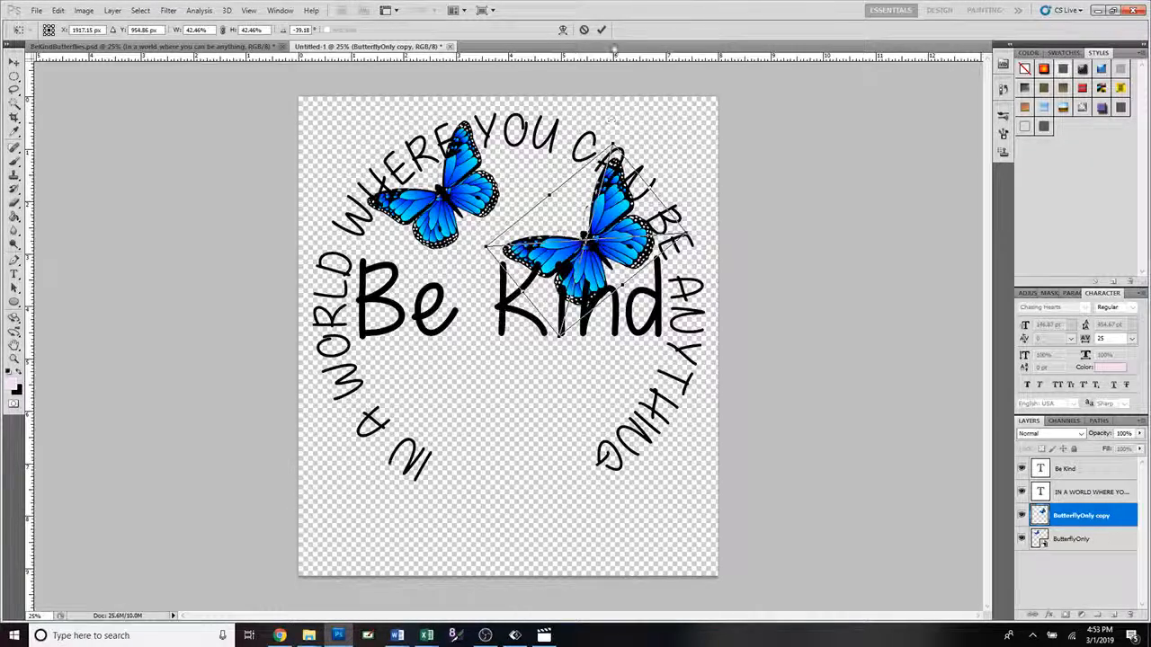
click(601, 29)
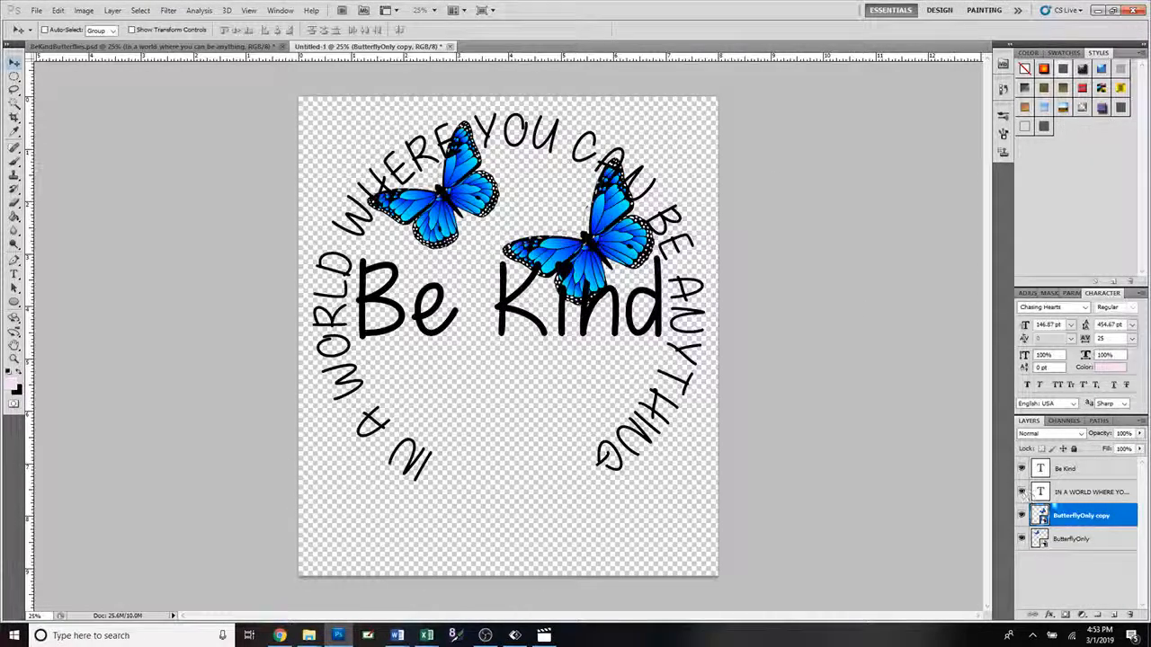
Step: Duplicate the butterfly over "Kind" and position the copy just below "Be", reduced to about 34%
right_click(1058, 516)
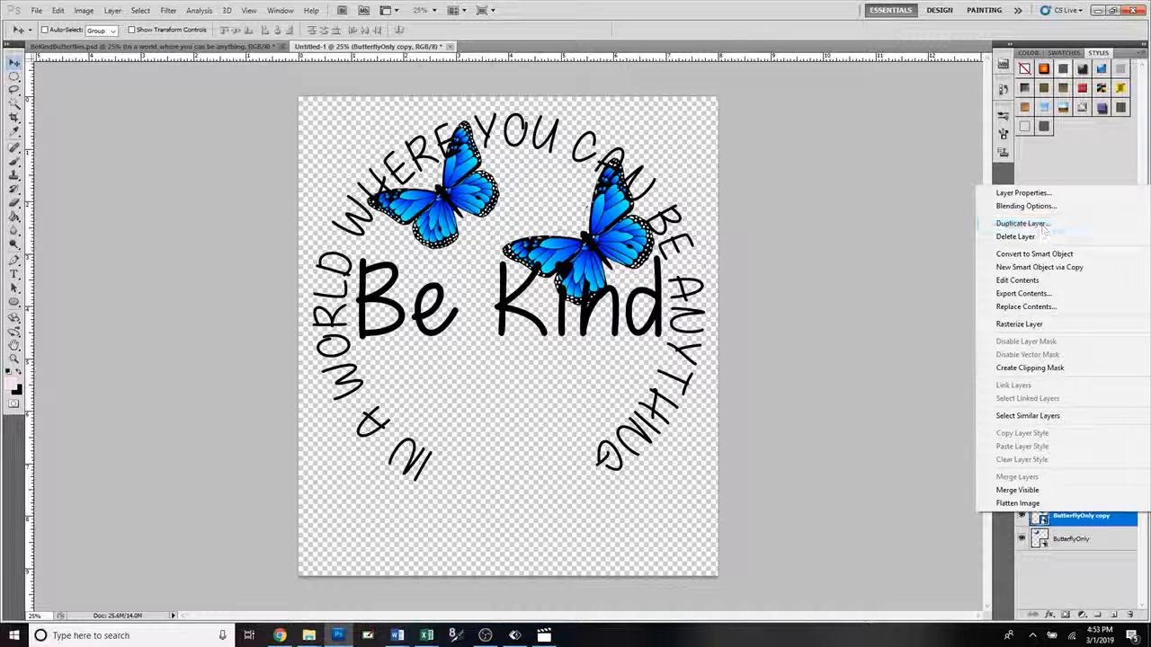
click(14, 64)
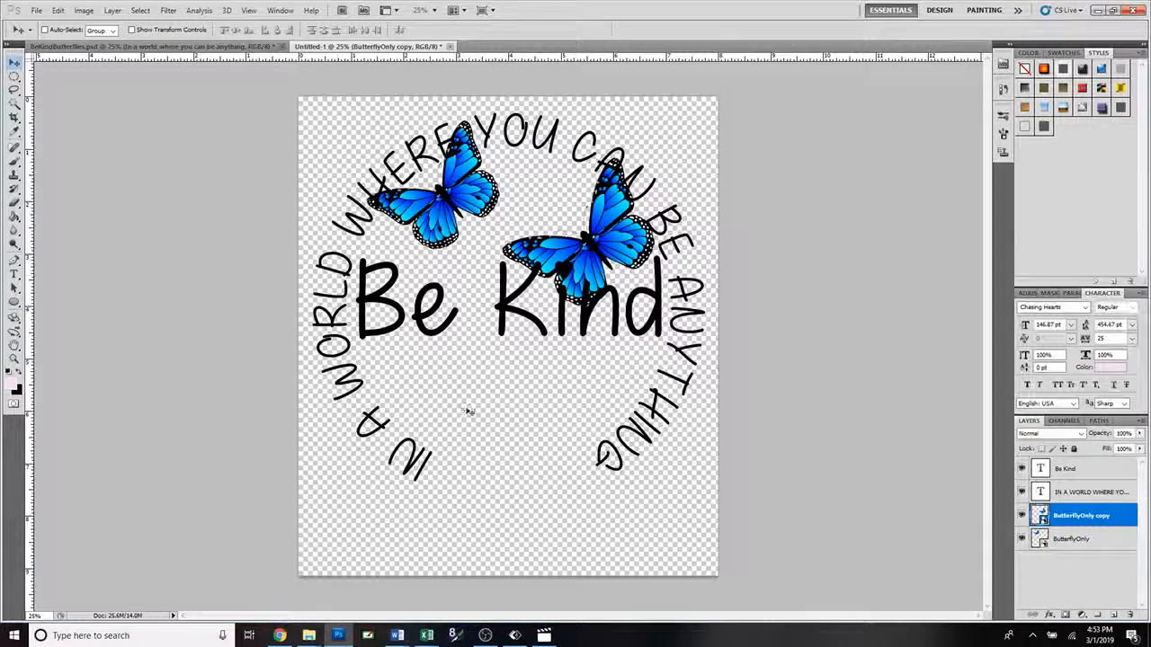
key(ctrl+j)
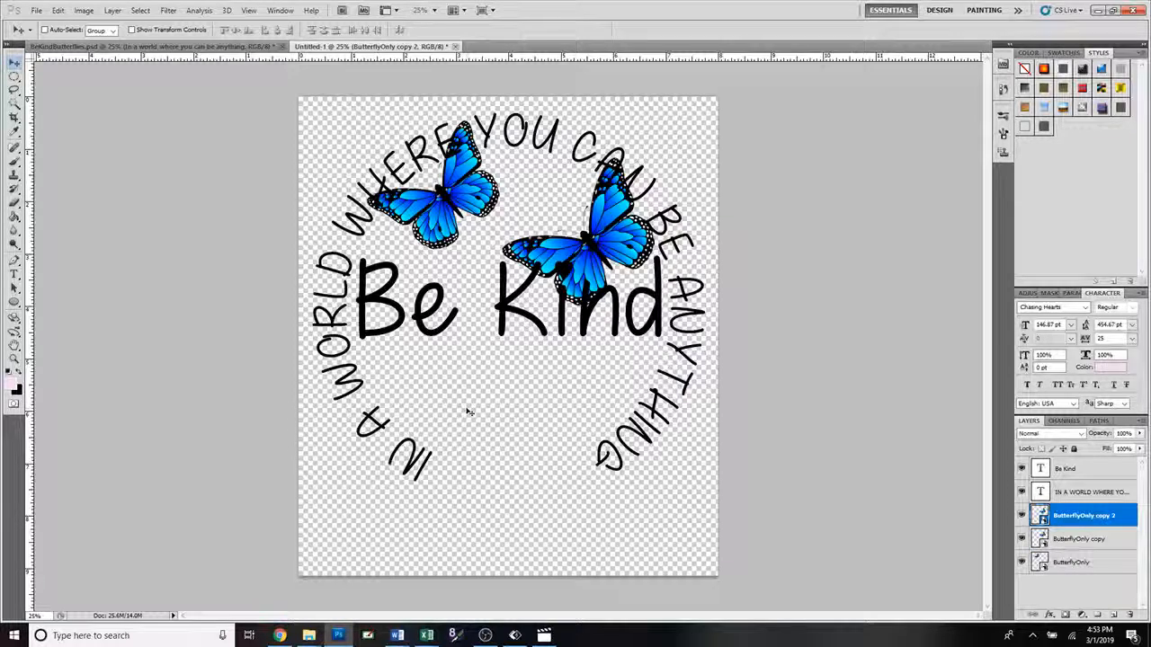
drag(604, 267, 466, 422)
key(ctrl+t)
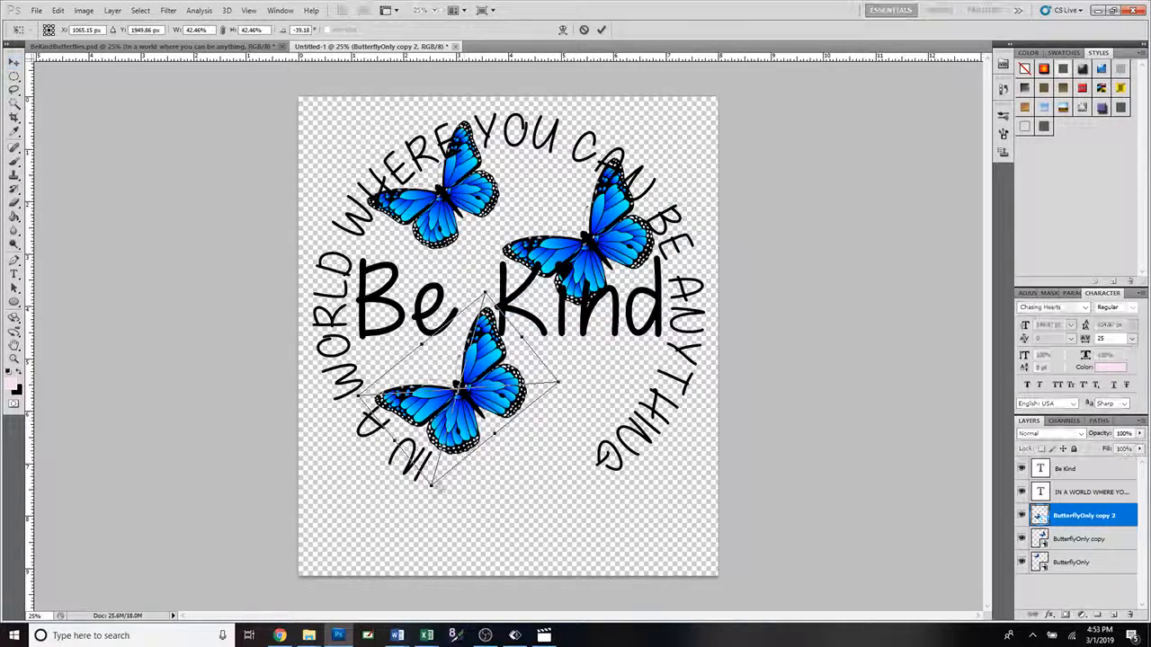
drag(432, 487, 461, 404)
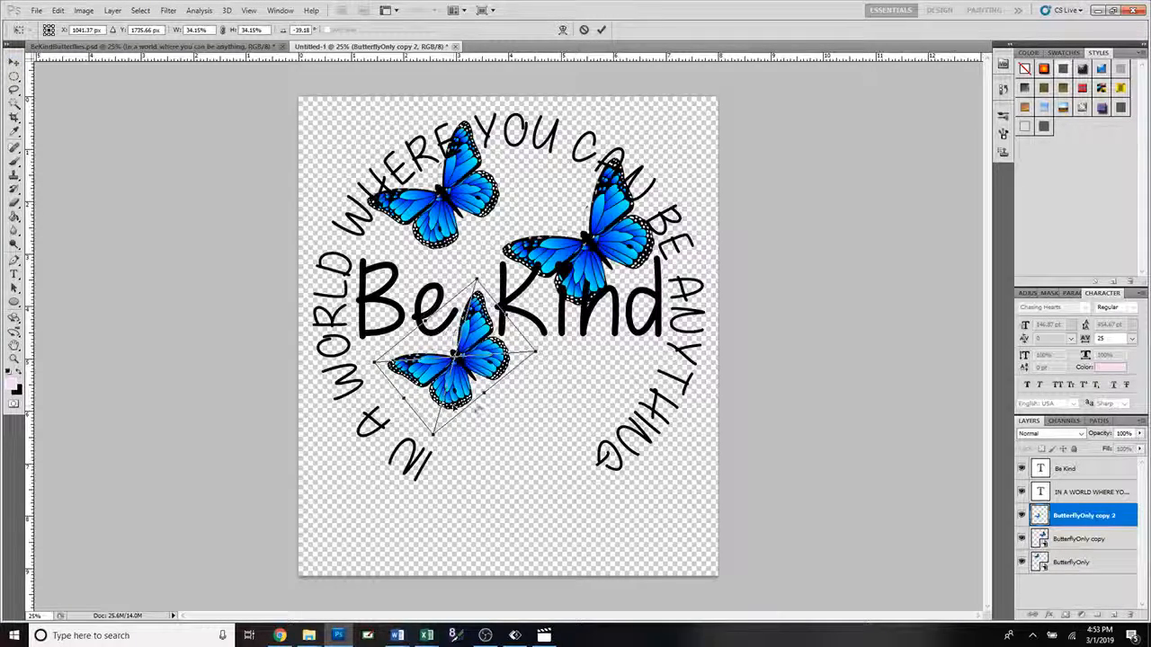
click(601, 29)
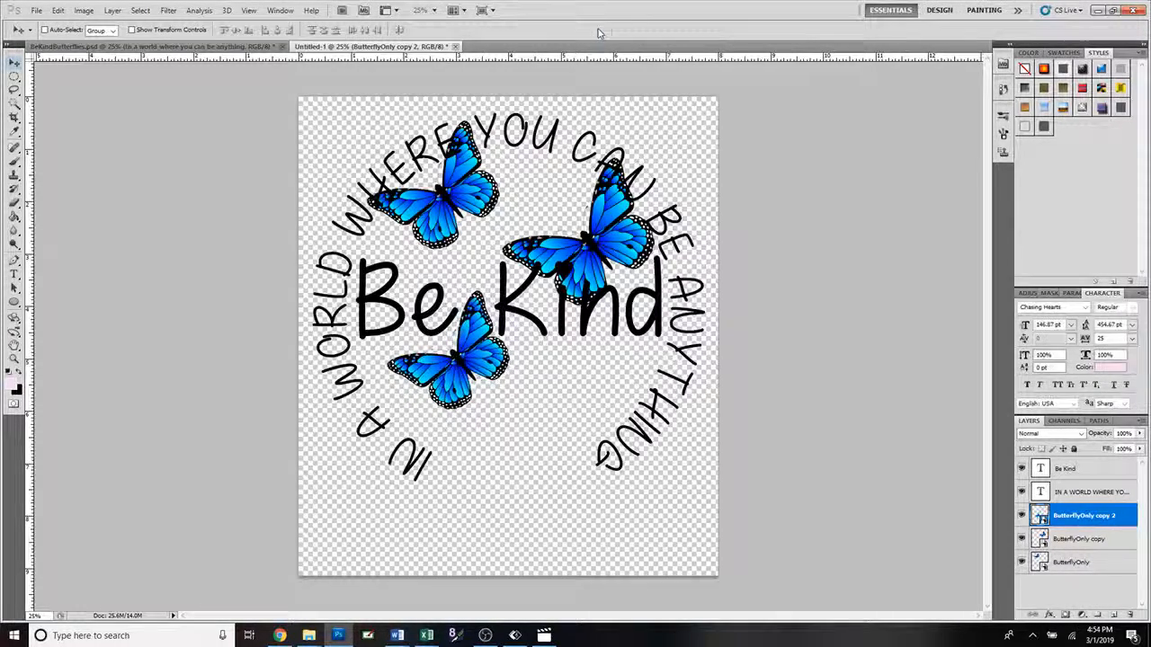
Step: Duplicate the butterfly below "Be" and position the copy over the end of "ANYTHING", rotated to about 31°
key(ctrl+j)
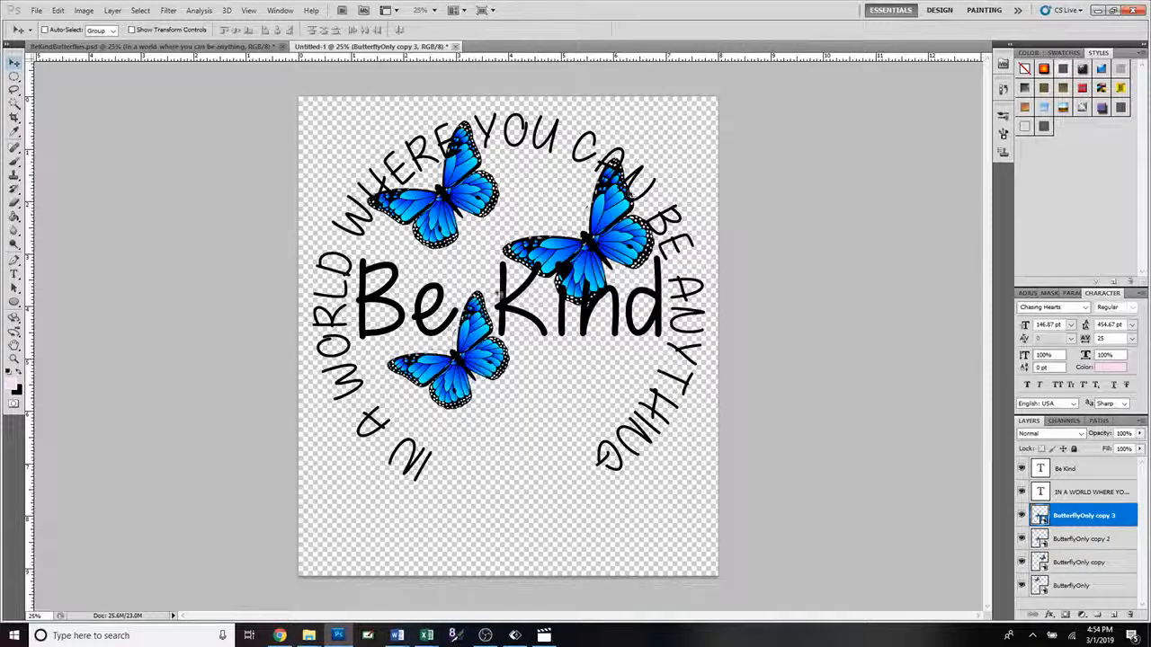
drag(483, 364, 559, 422)
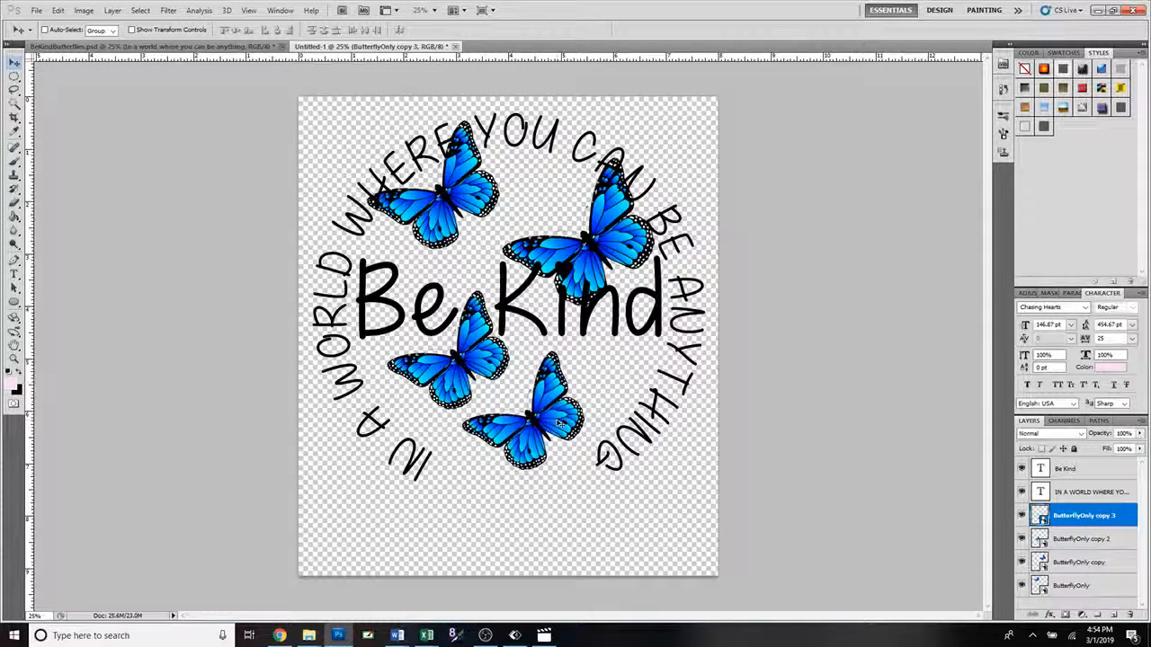
key(ctrl+t)
drag(611, 422, 603, 460)
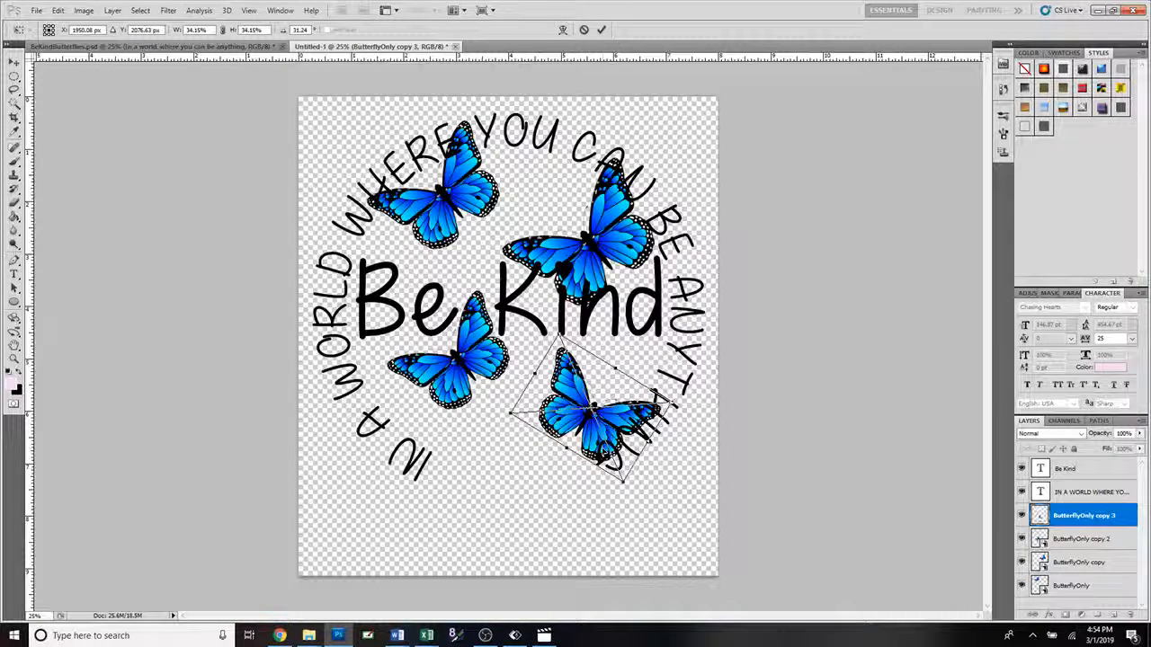
click(603, 31)
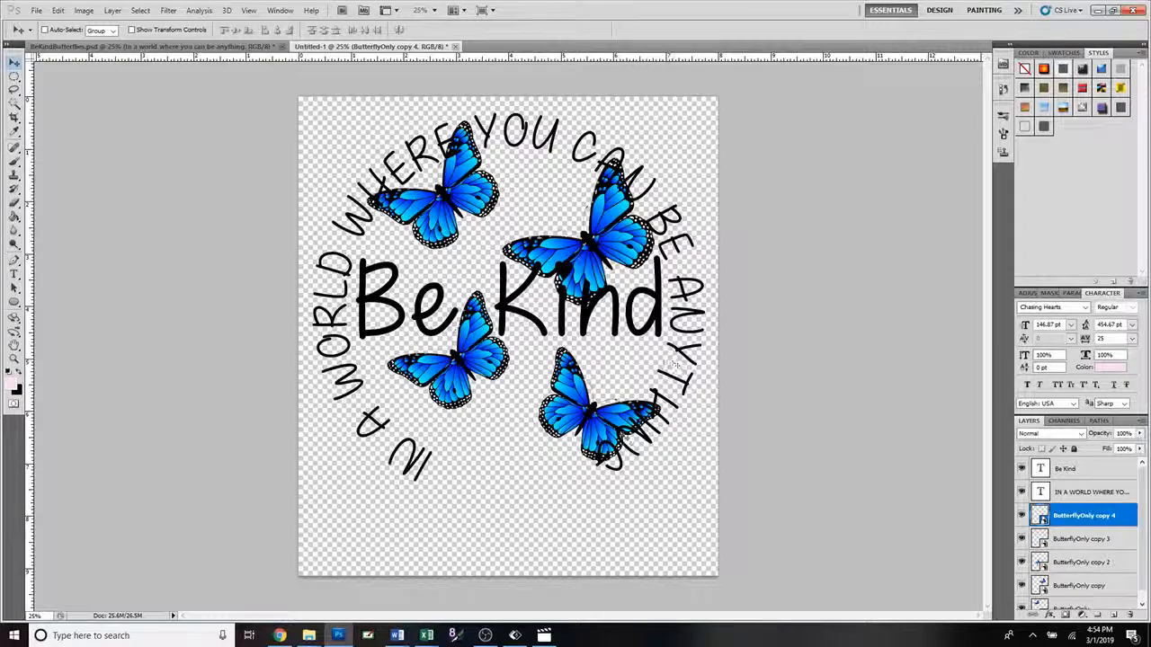
Step: Position another butterfly copy in the open gap at the bottom of the circular phrase, enlarged to about 46%
drag(608, 441, 518, 518)
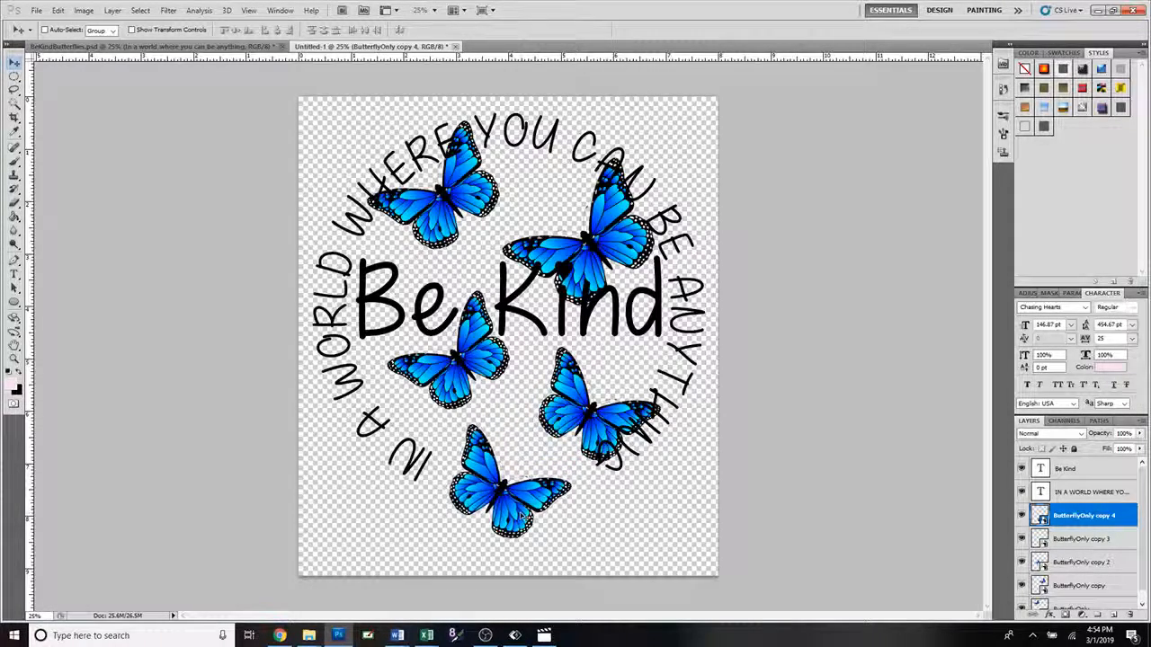
key(ctrl+t)
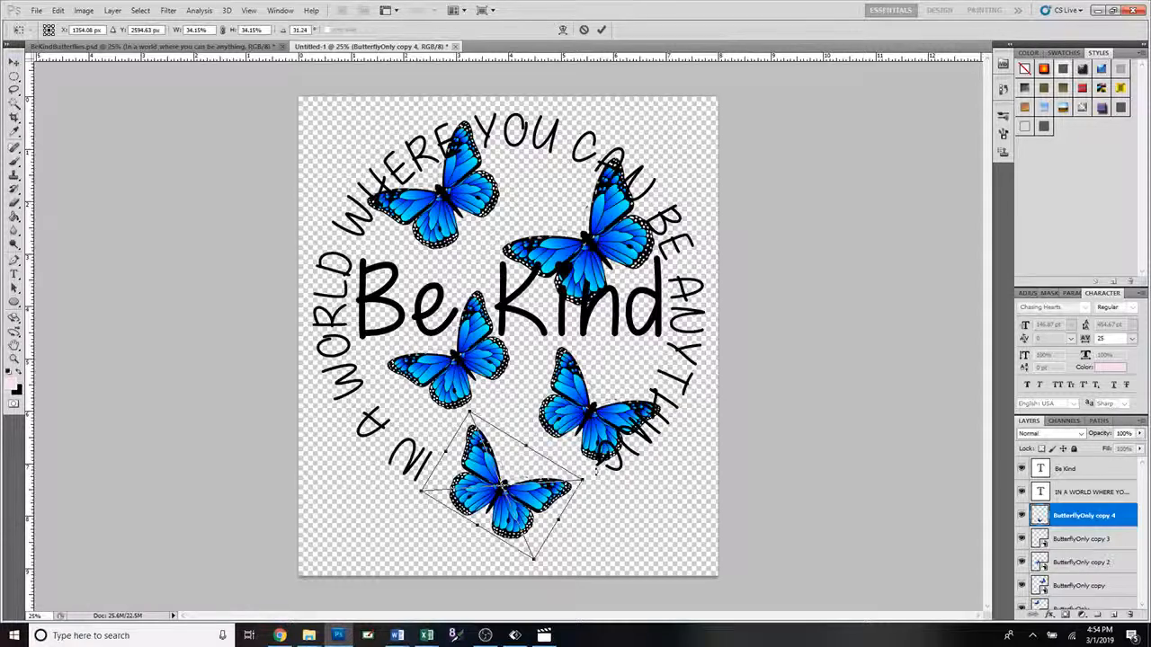
drag(582, 482, 637, 484)
mouse_move(554, 511)
mouse_down()
mouse_move(530, 523)
mouse_move(544, 521)
mouse_up()
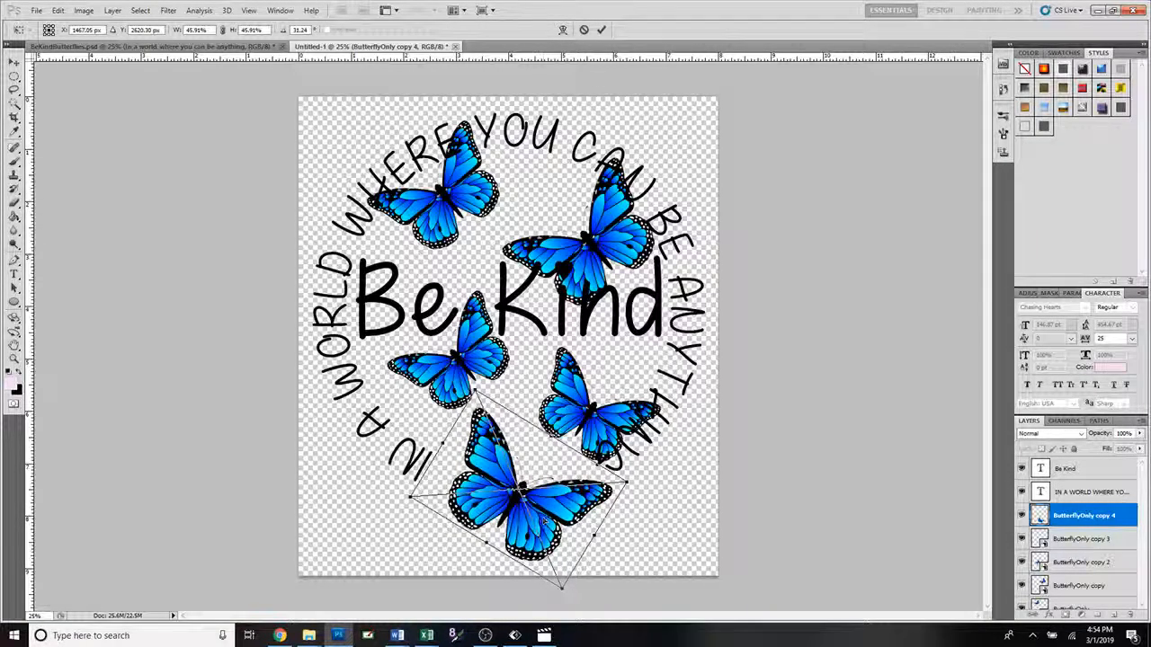
click(601, 30)
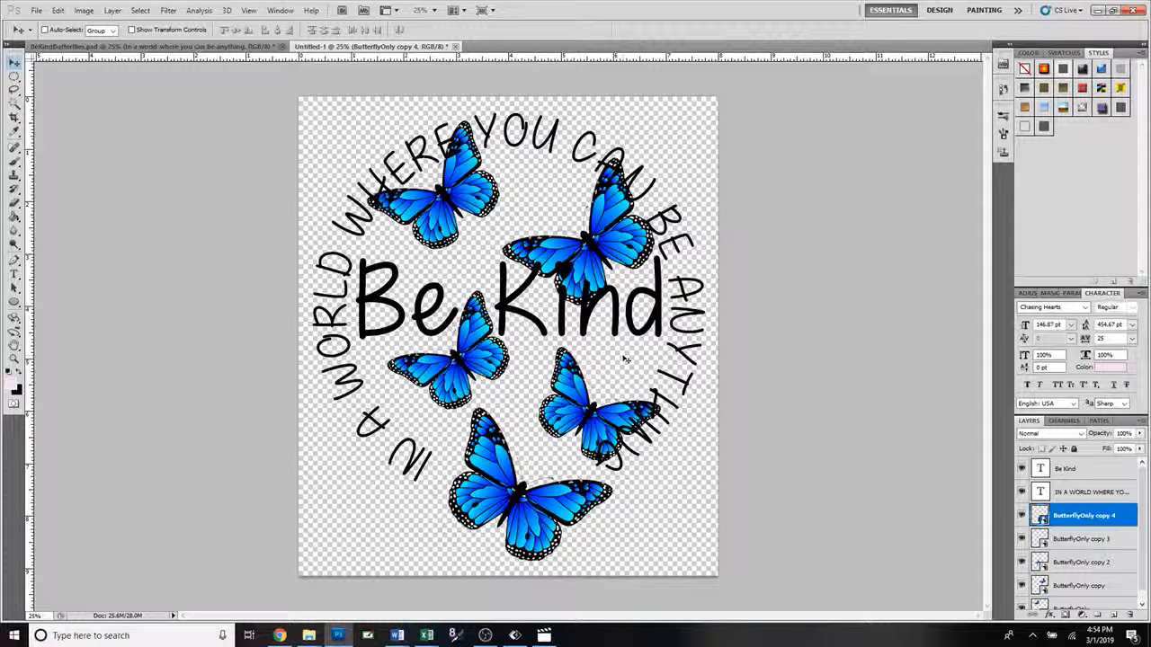
Step: Duplicate the bottom butterfly and position the copy in the design's lower-right corner, reduced to about 26% and rotated to about -29°
key(ctrl+j)
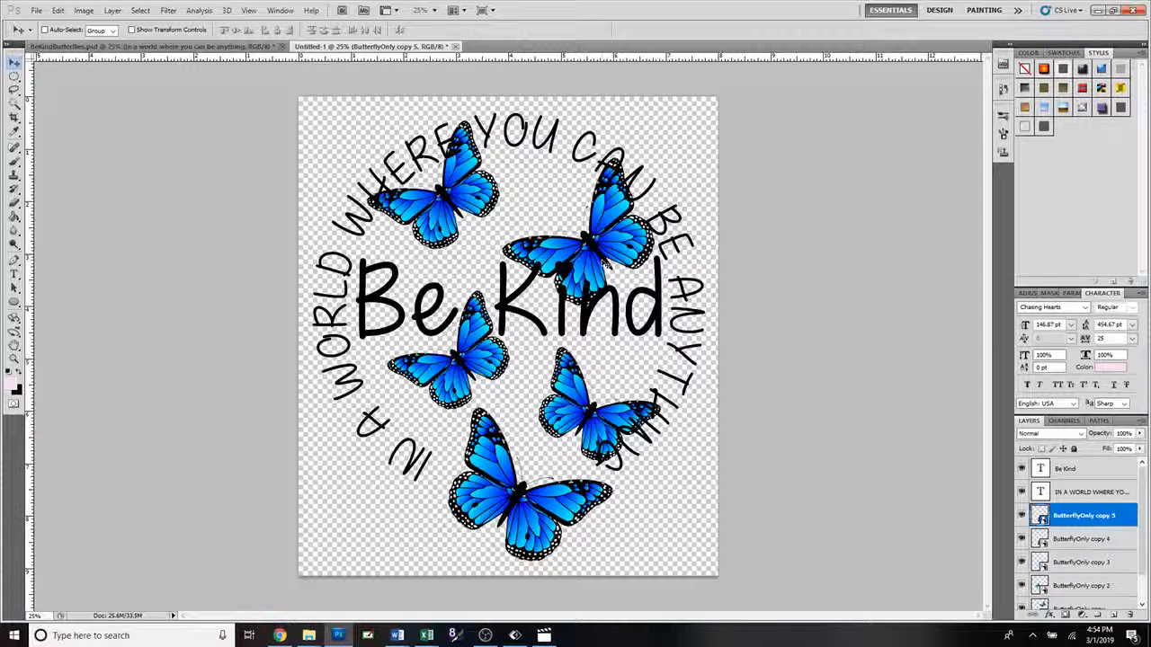
drag(536, 542, 653, 550)
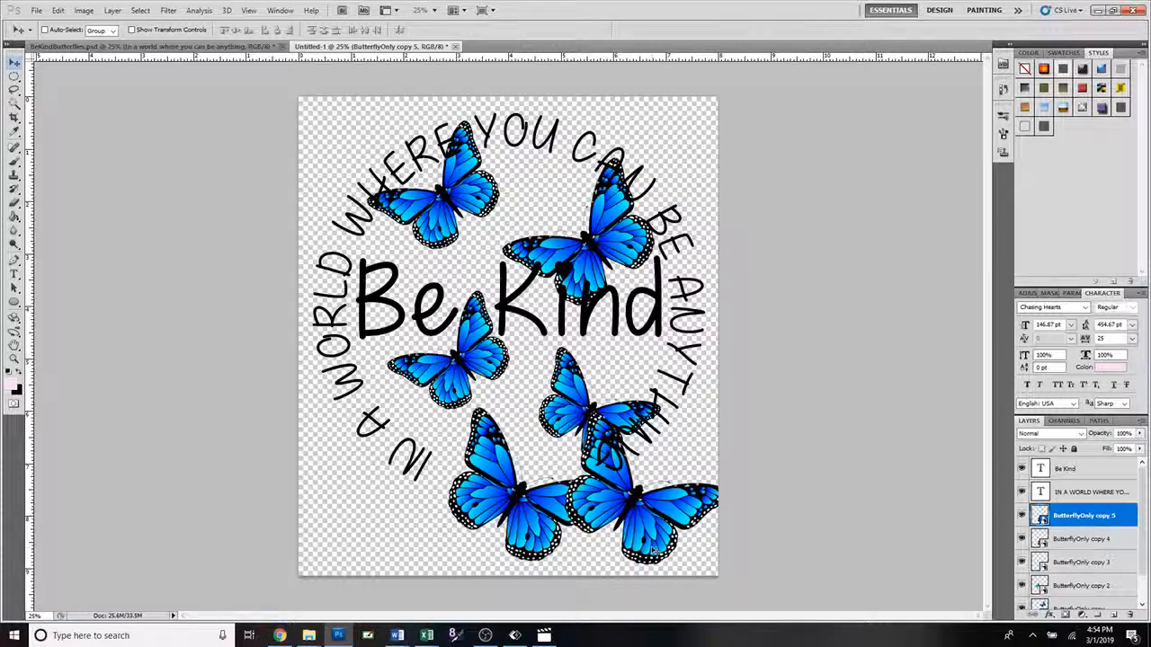
key(ctrl+t)
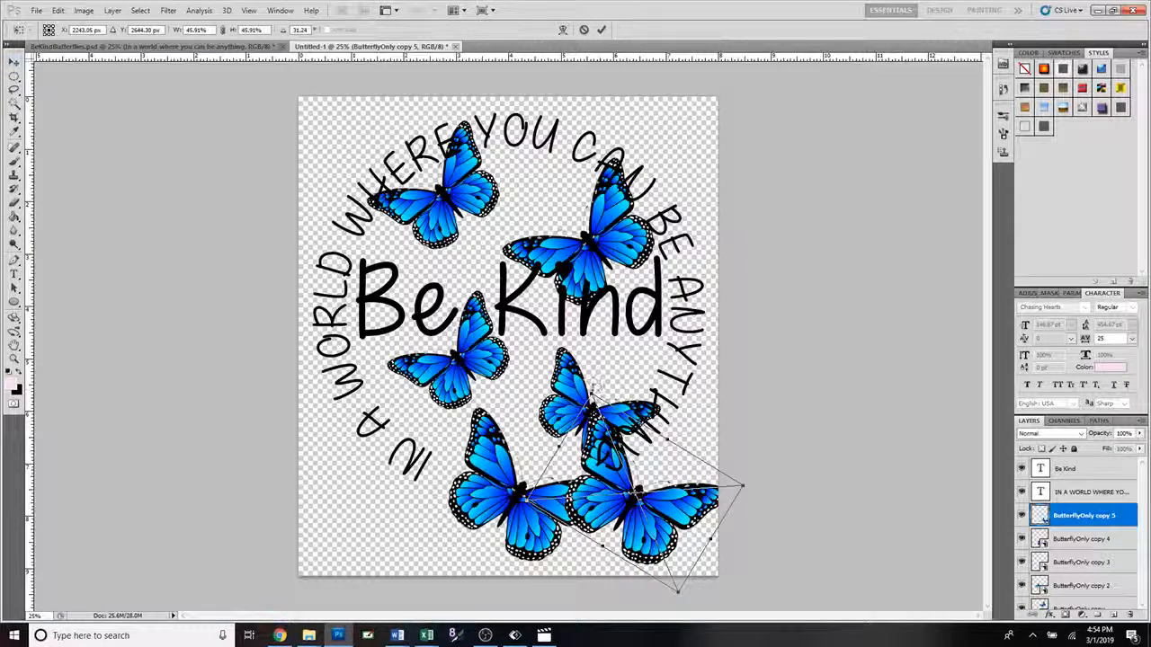
drag(591, 393, 589, 496)
drag(637, 580, 692, 580)
drag(681, 539, 687, 558)
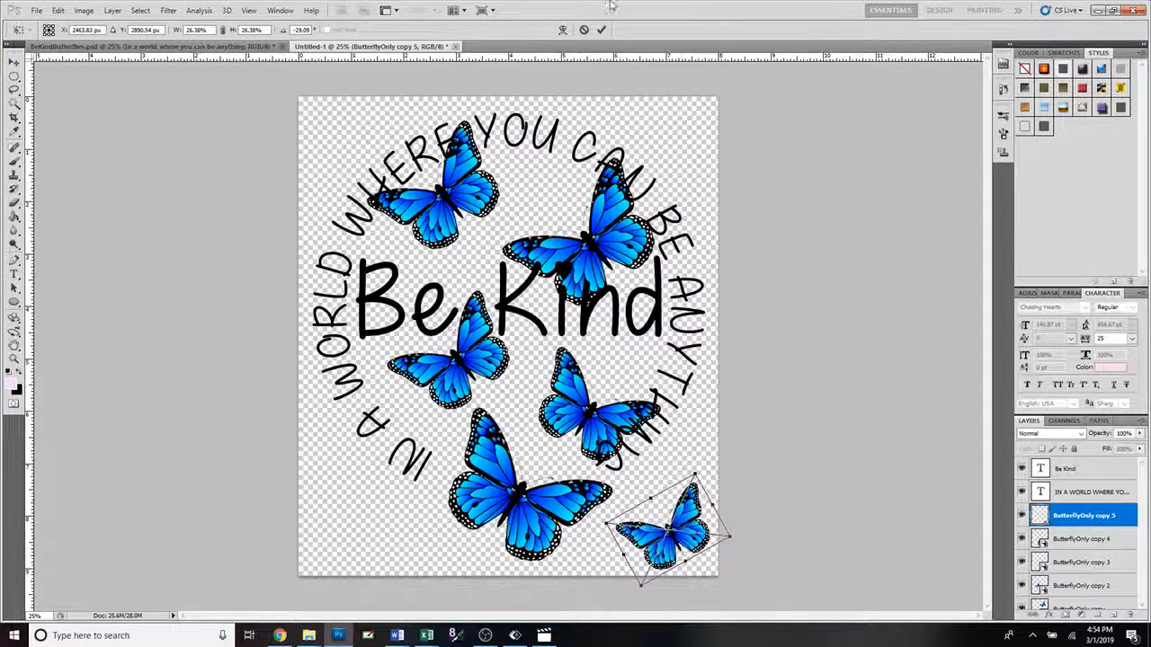
click(601, 30)
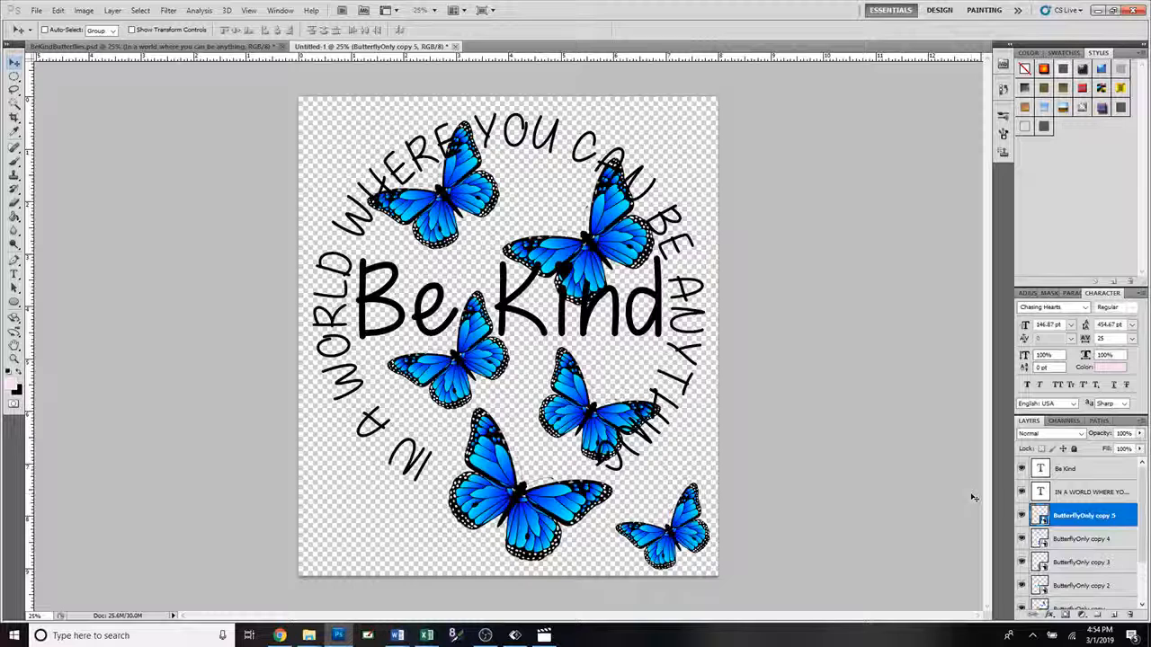
Step: Duplicate the lower-right butterfly and position the copy in the design's lower-left corner, rotated to about 26° and enlarged to about 32%
key(ctrl+j)
drag(663, 526, 355, 522)
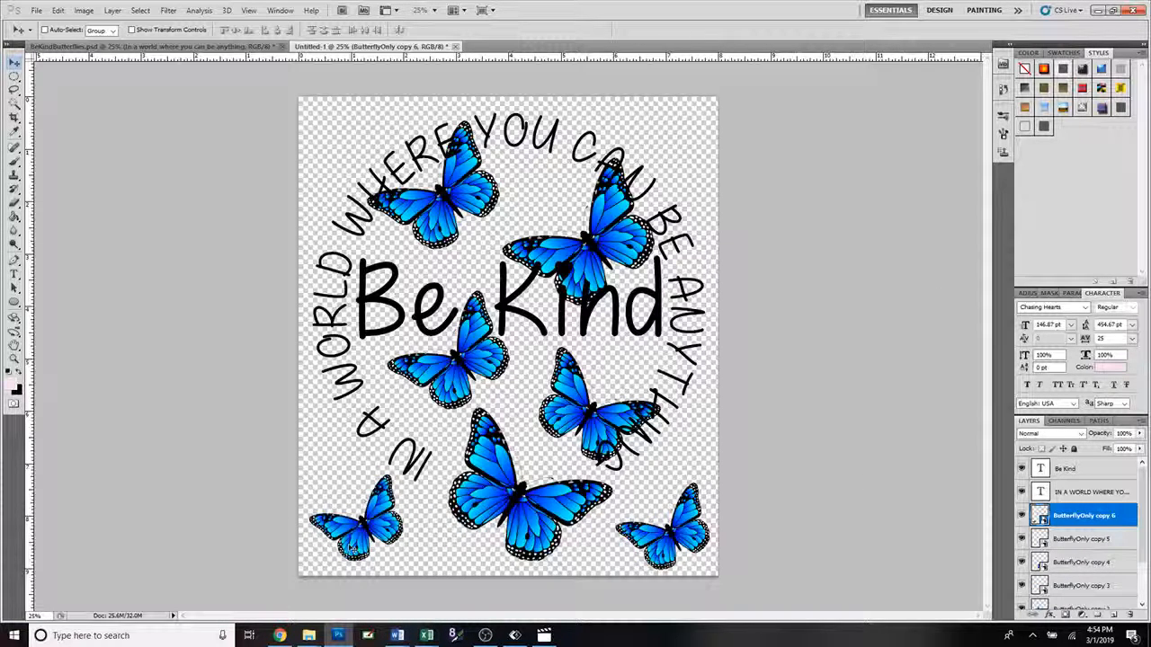
key(ctrl+t)
drag(438, 541, 392, 586)
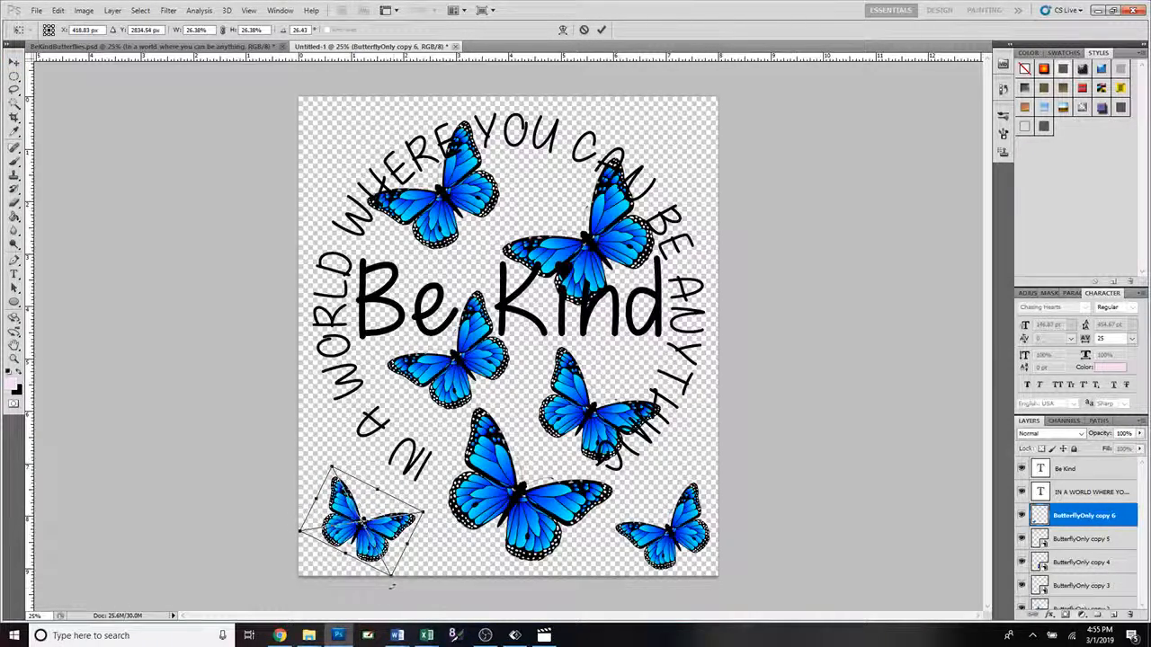
drag(367, 527, 371, 522)
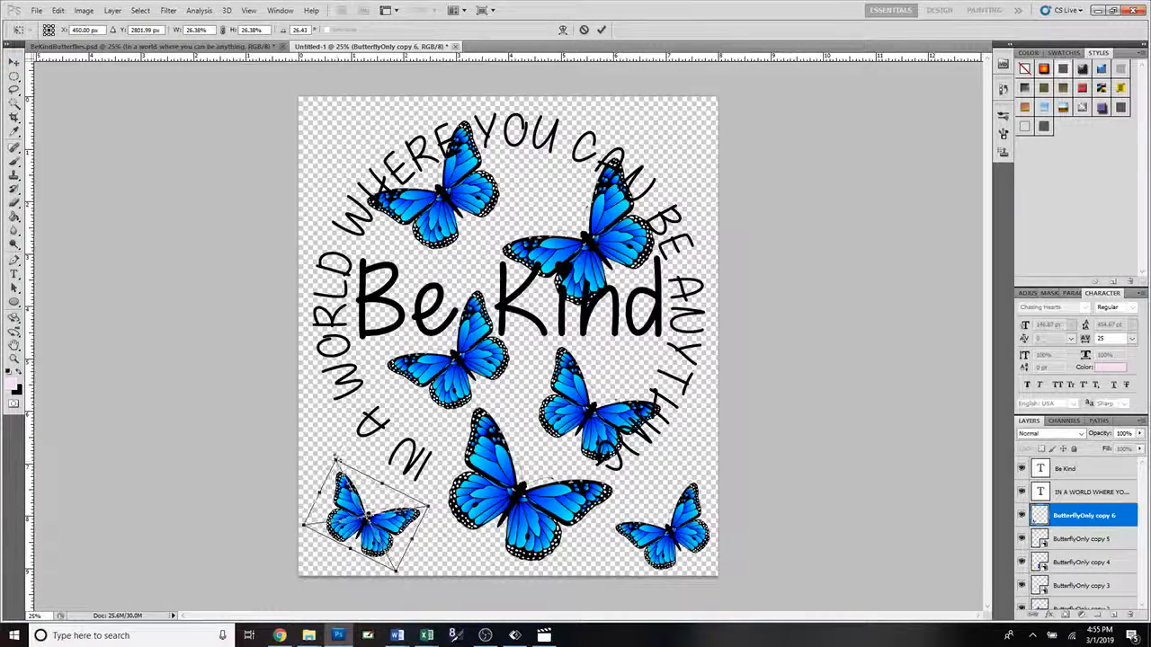
drag(338, 461, 327, 434)
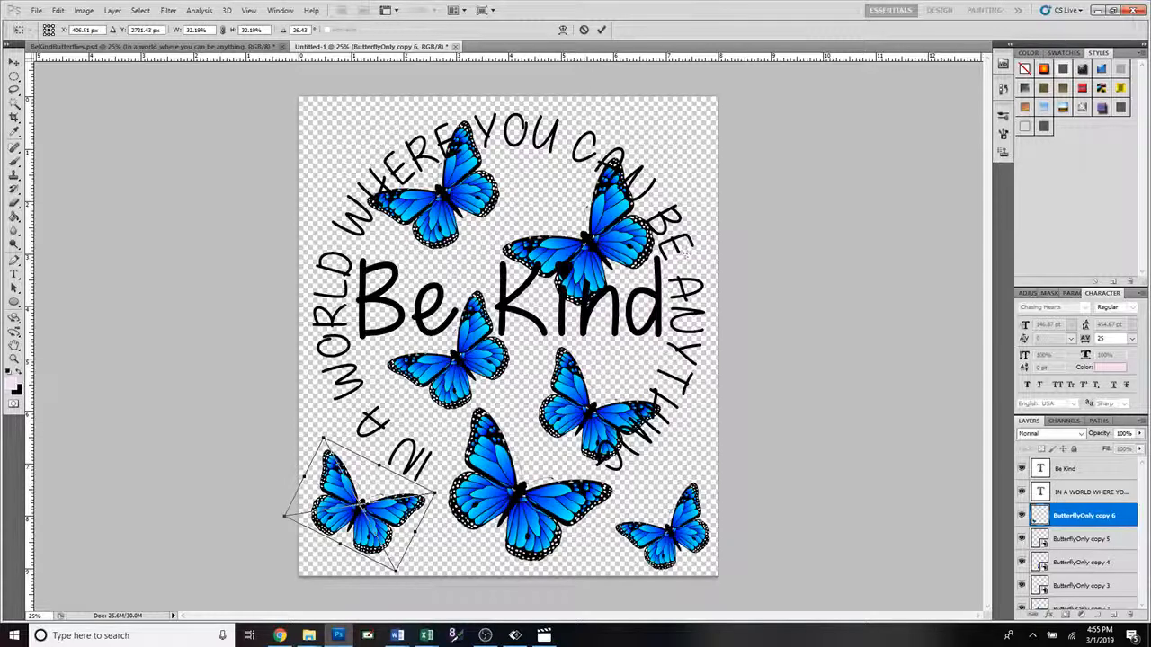
click(601, 30)
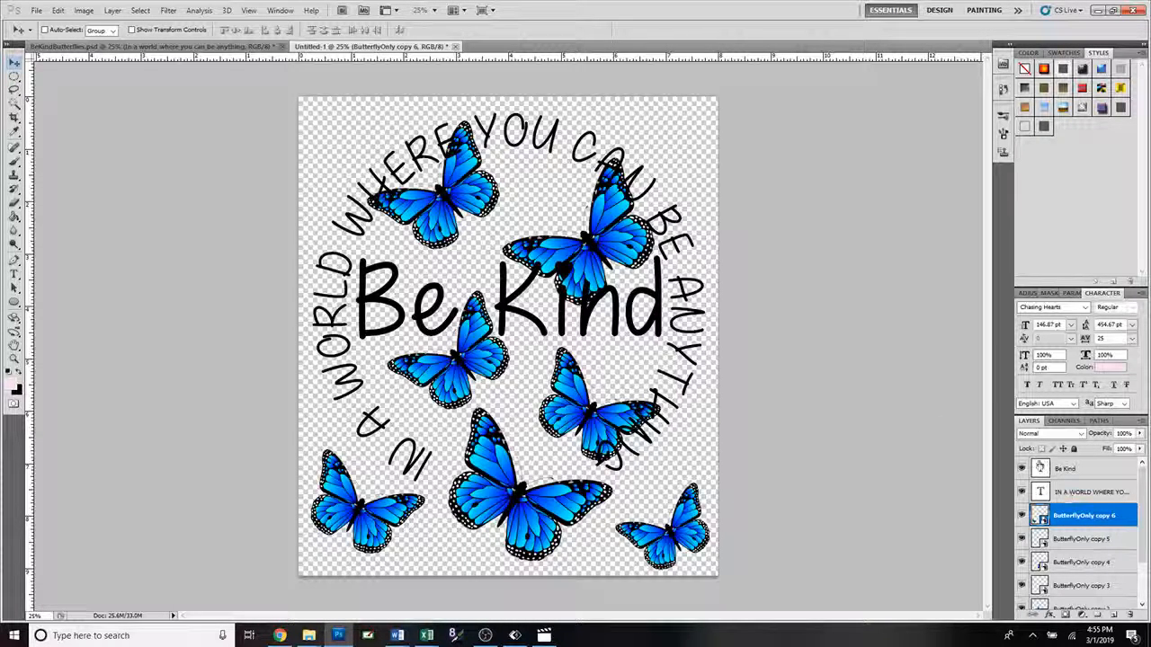
Step: Recolor the "Be Kind" text with the blue 019bff sampled from the butterfly wing
double_click(1041, 469)
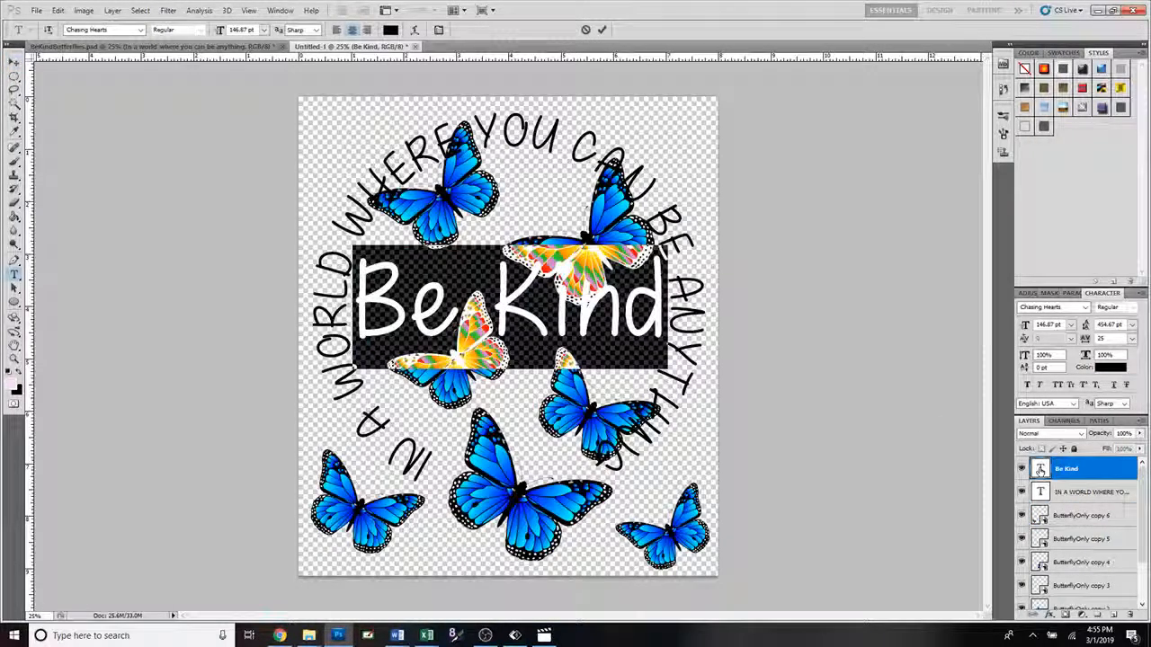
click(390, 29)
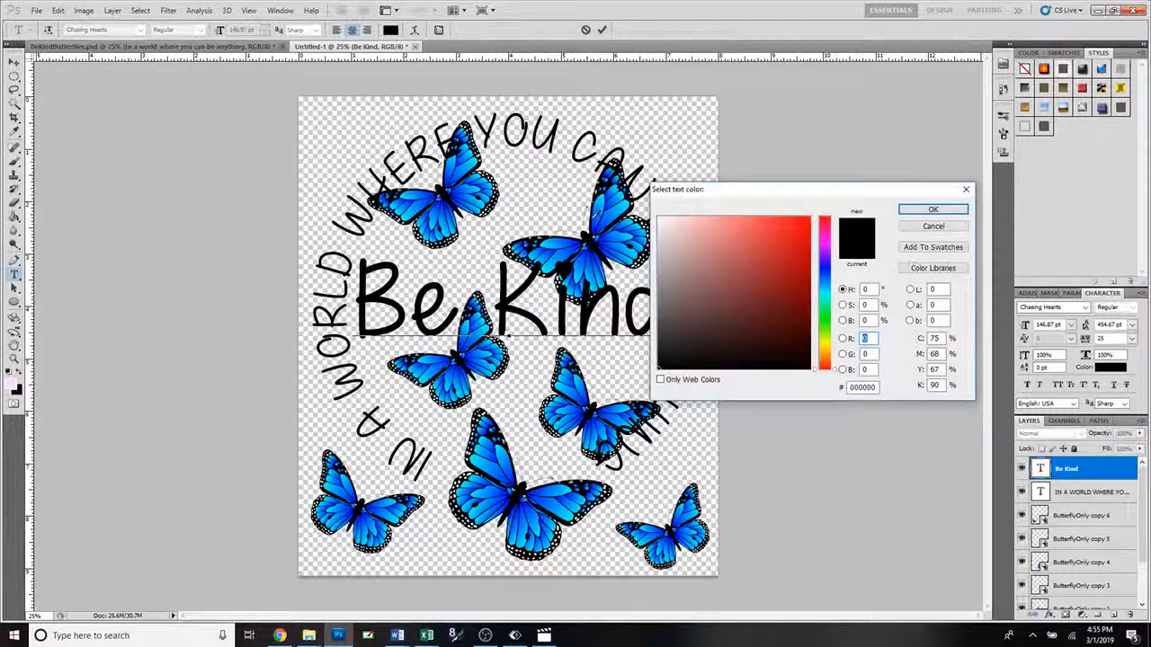
click(595, 222)
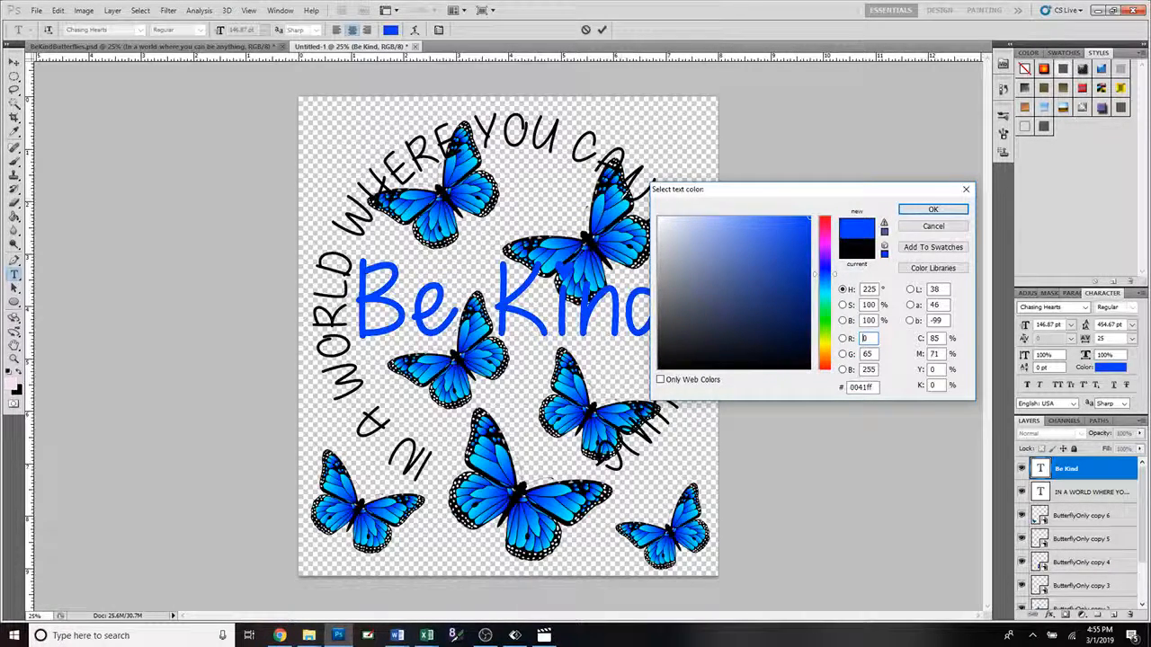
click(624, 201)
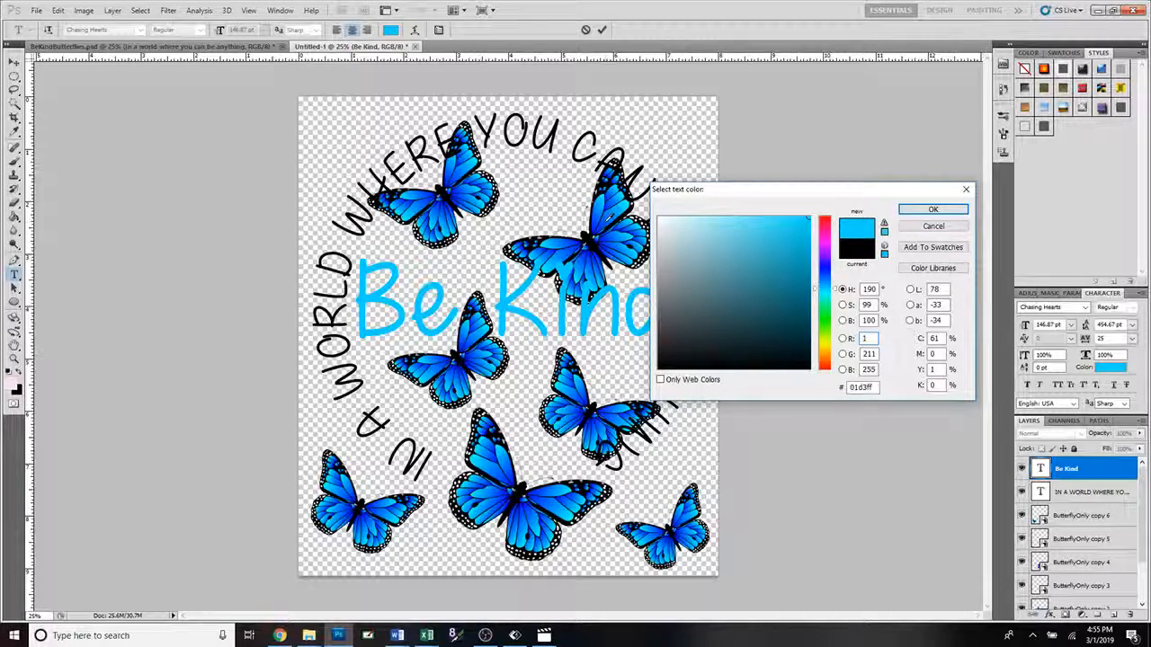
click(604, 223)
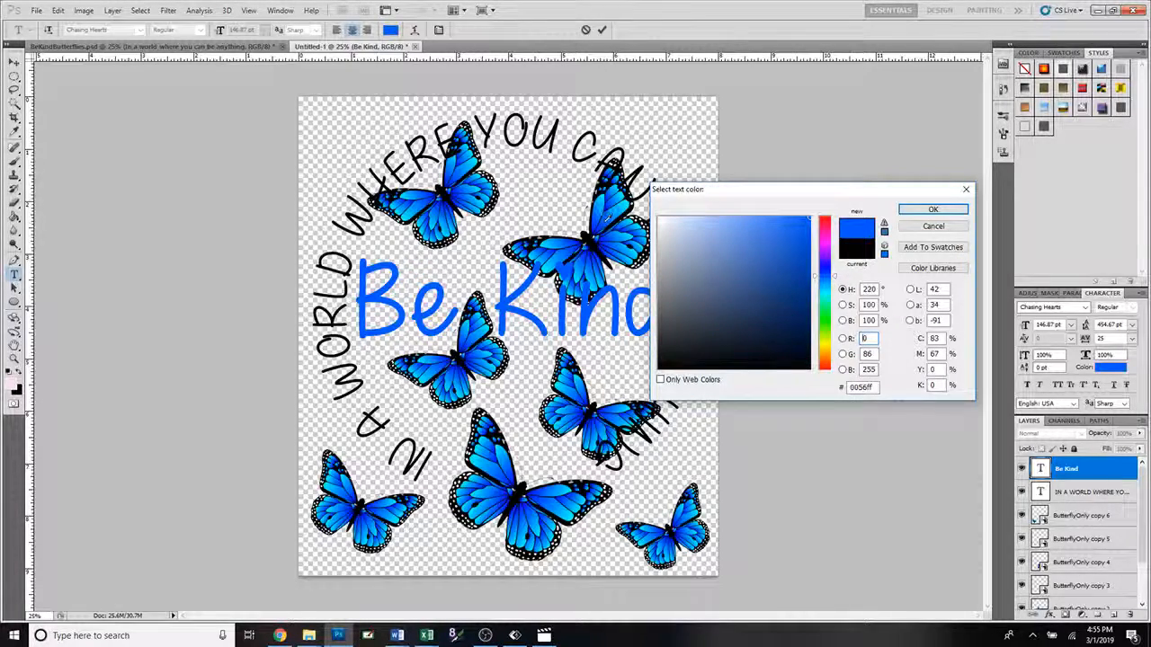
click(601, 217)
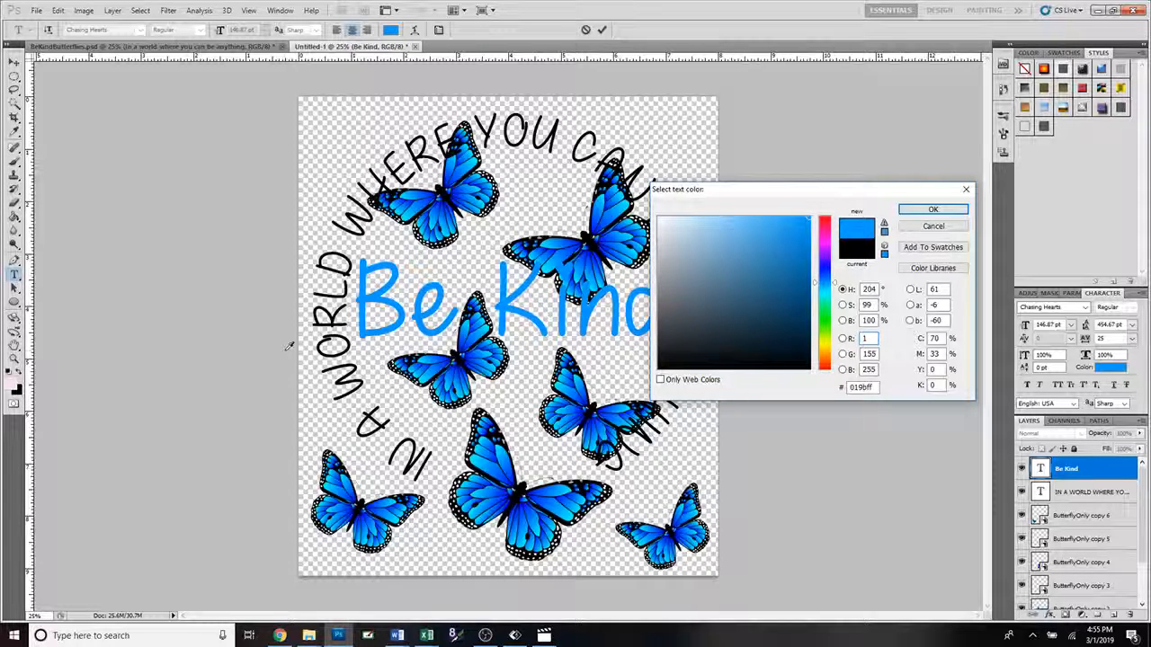
click(921, 210)
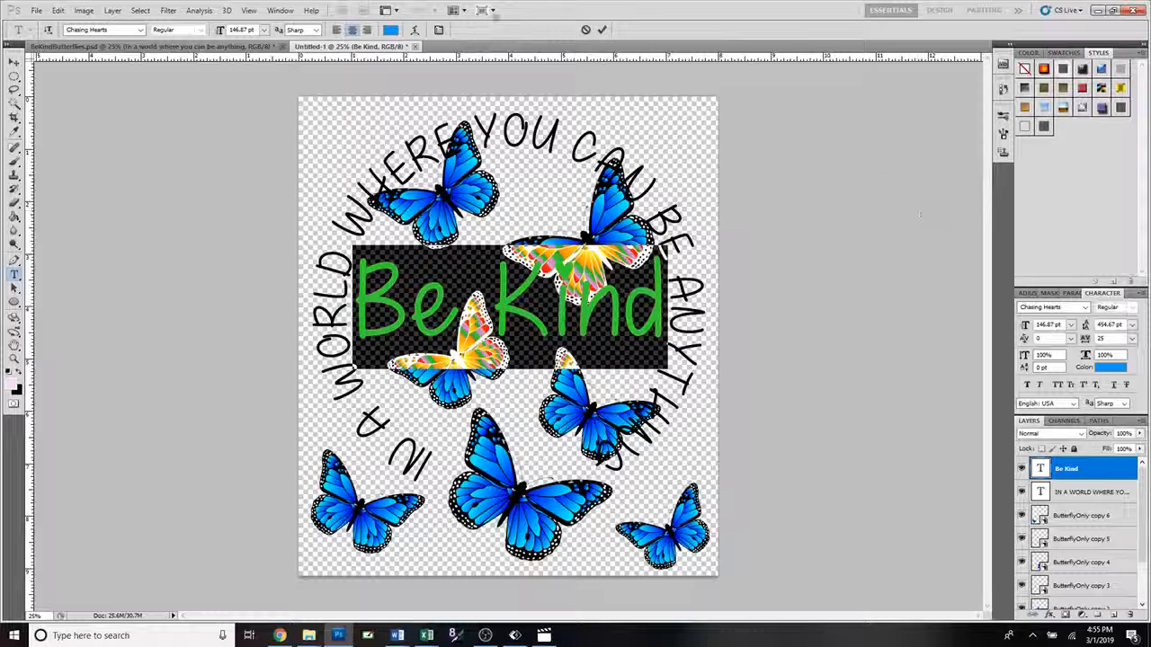
click(602, 30)
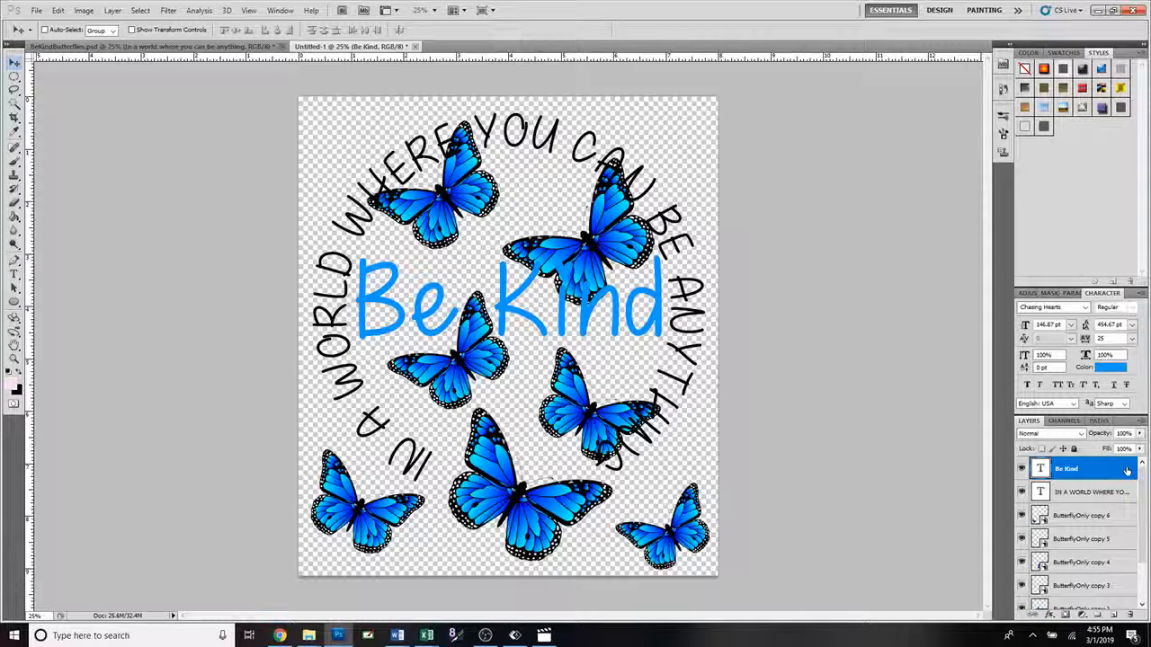
Step: Add a black drop shadow to the "Be Kind" text with 100% opacity and an increased distance
double_click(1127, 471)
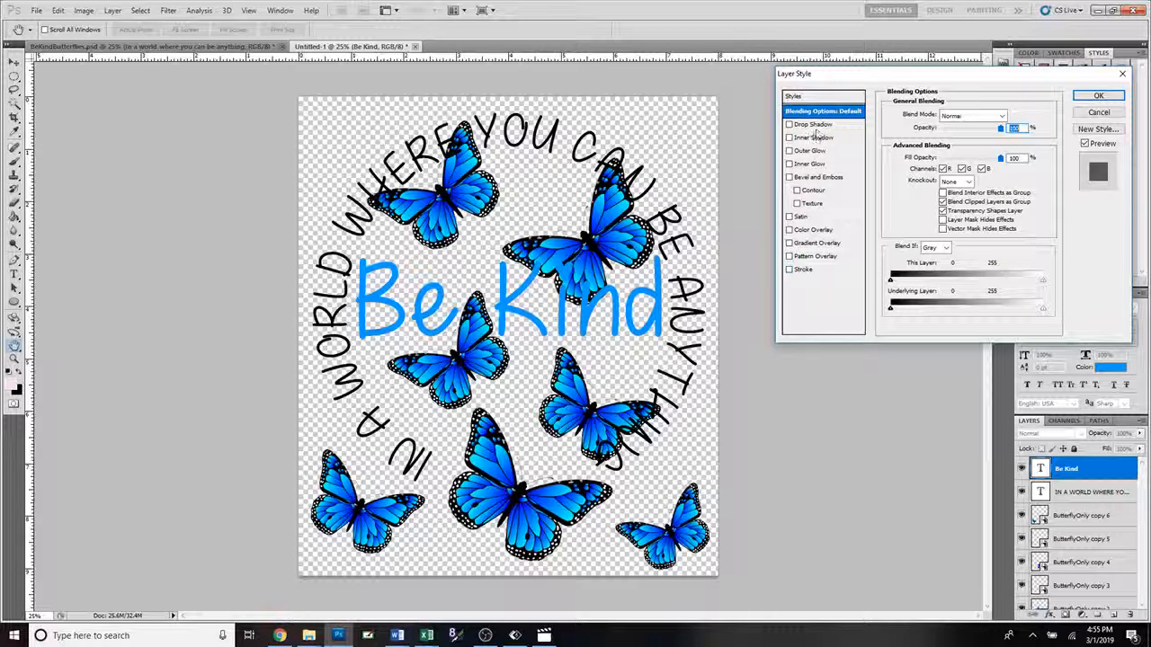
click(814, 124)
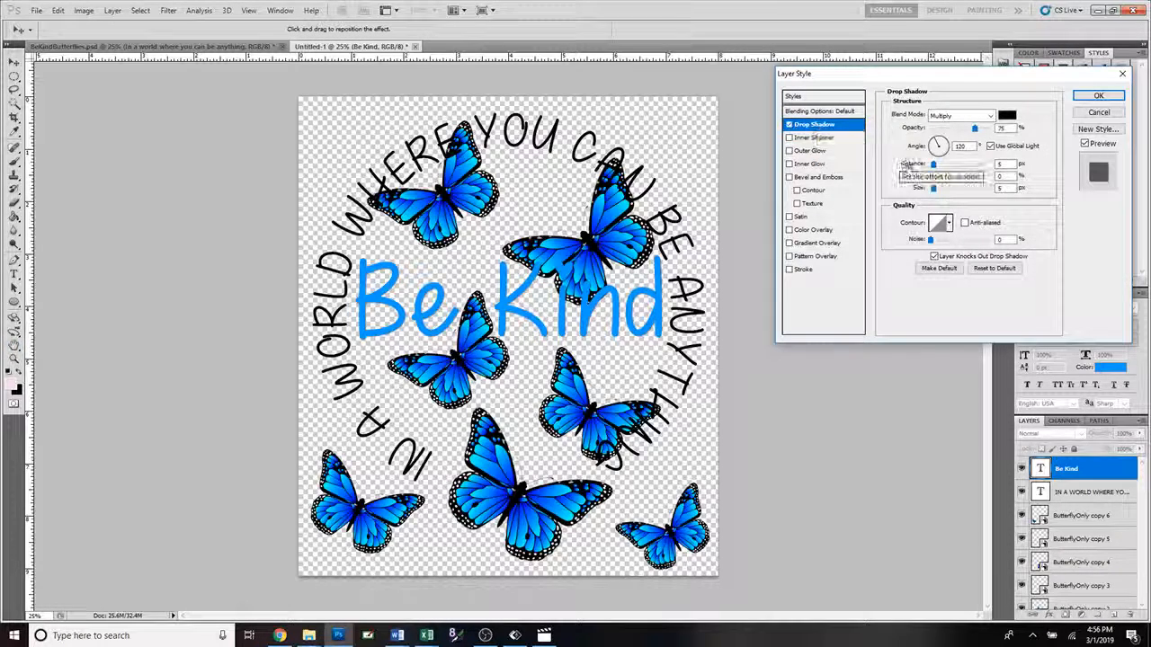
drag(973, 128, 989, 129)
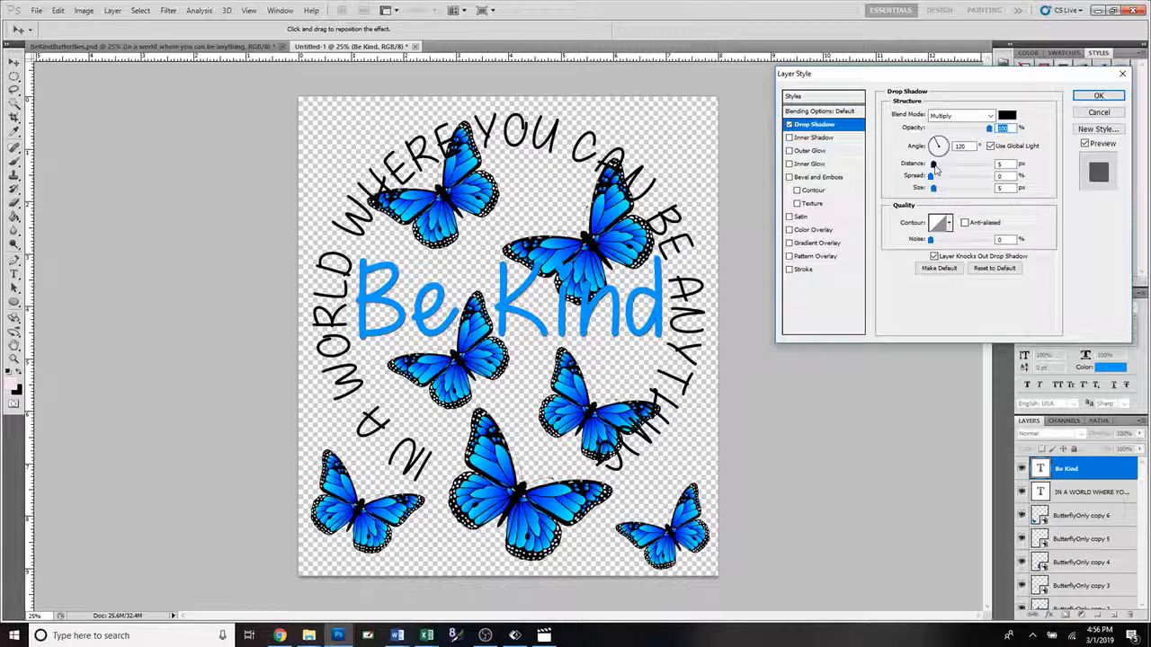
drag(933, 165, 937, 167)
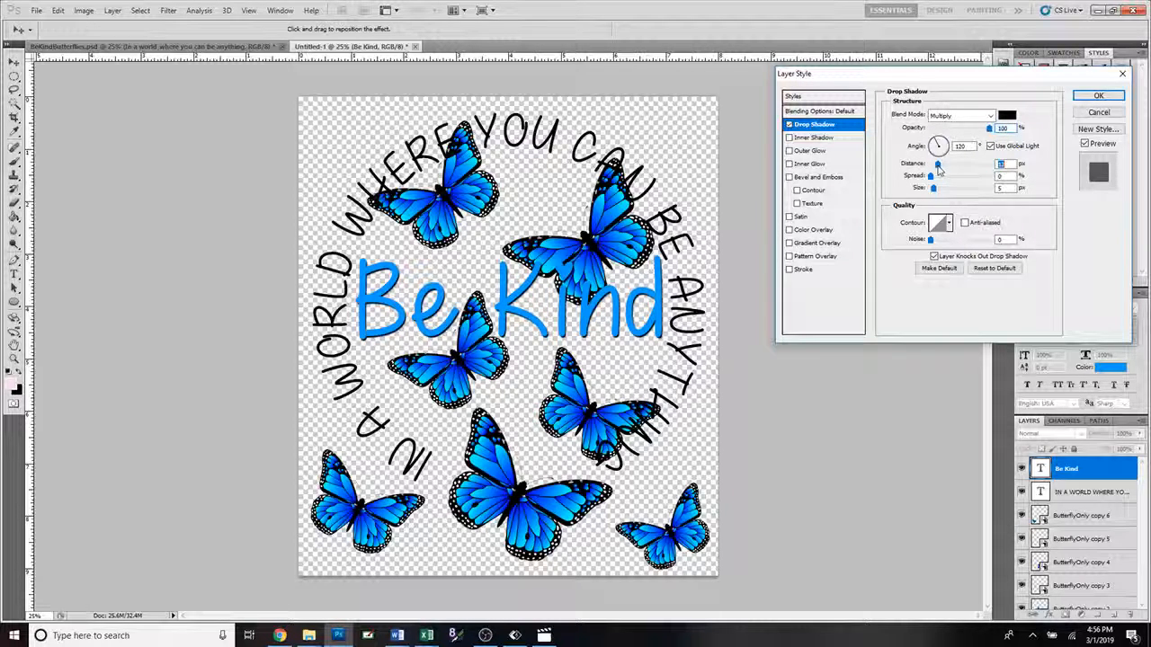
drag(939, 167, 943, 170)
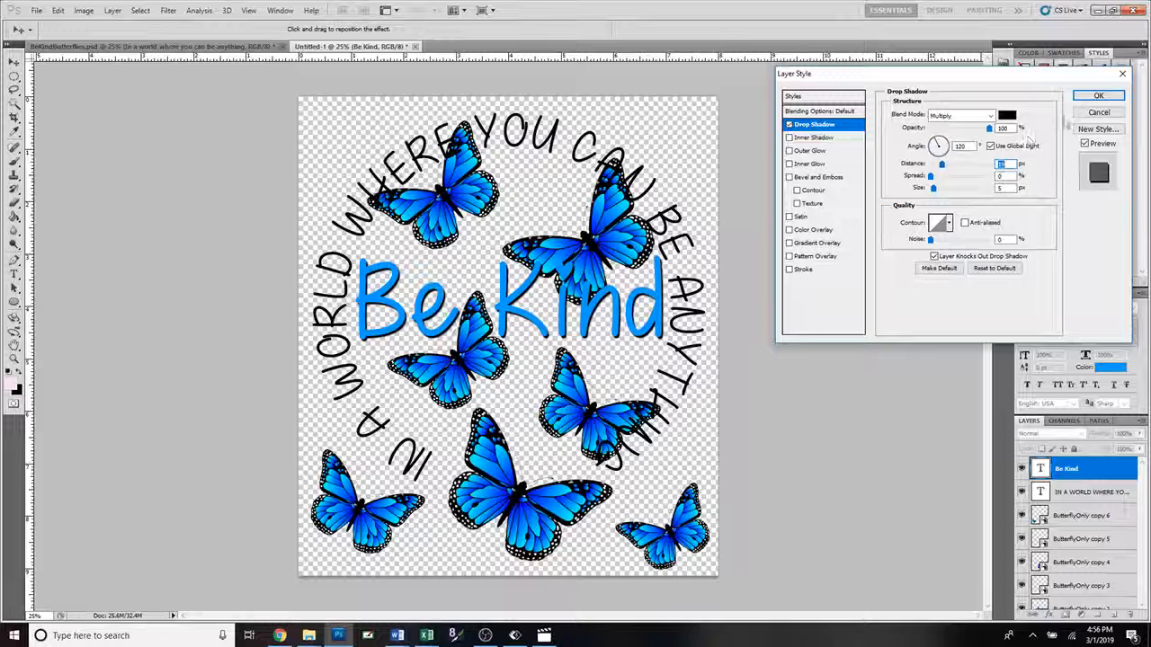
click(1099, 95)
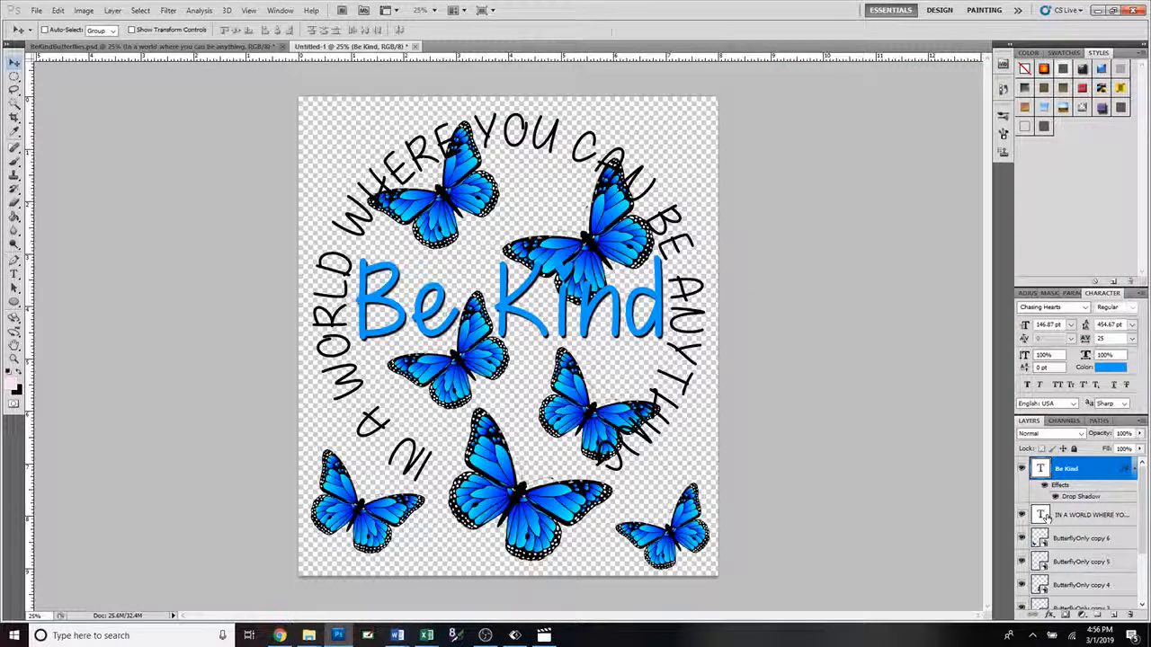
Step: Add a white (ffffff) outside stroke to the circular phrase "IN A WORLD WHERE YOU CAN BE ANYTHING"
double_click(1129, 515)
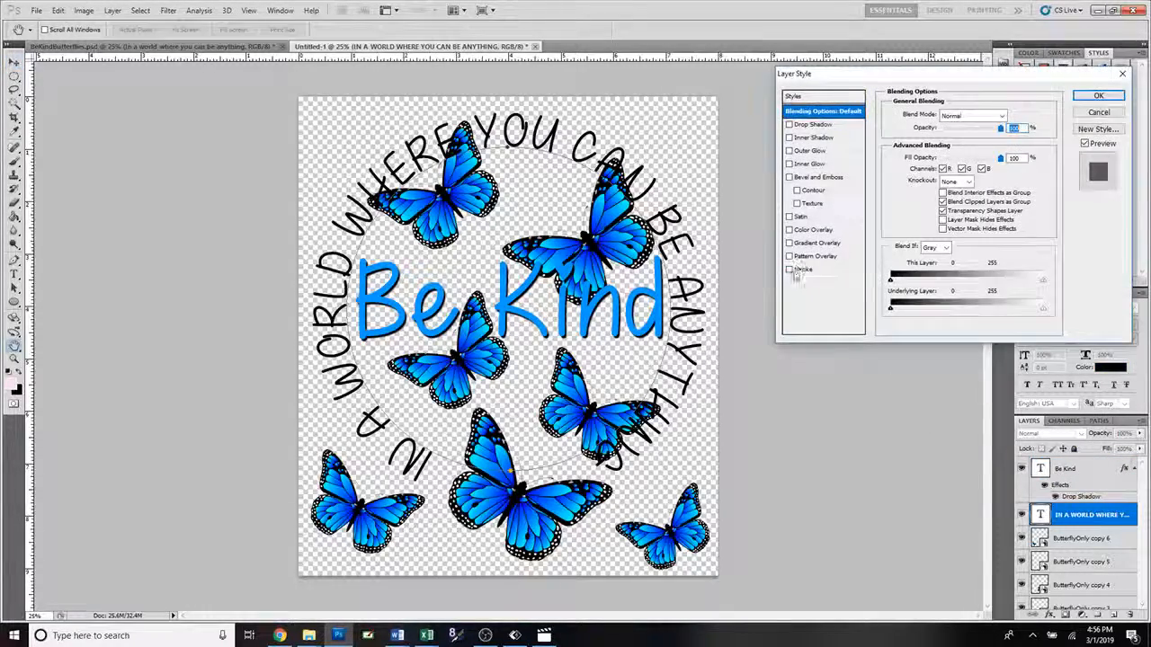
click(788, 269)
click(841, 269)
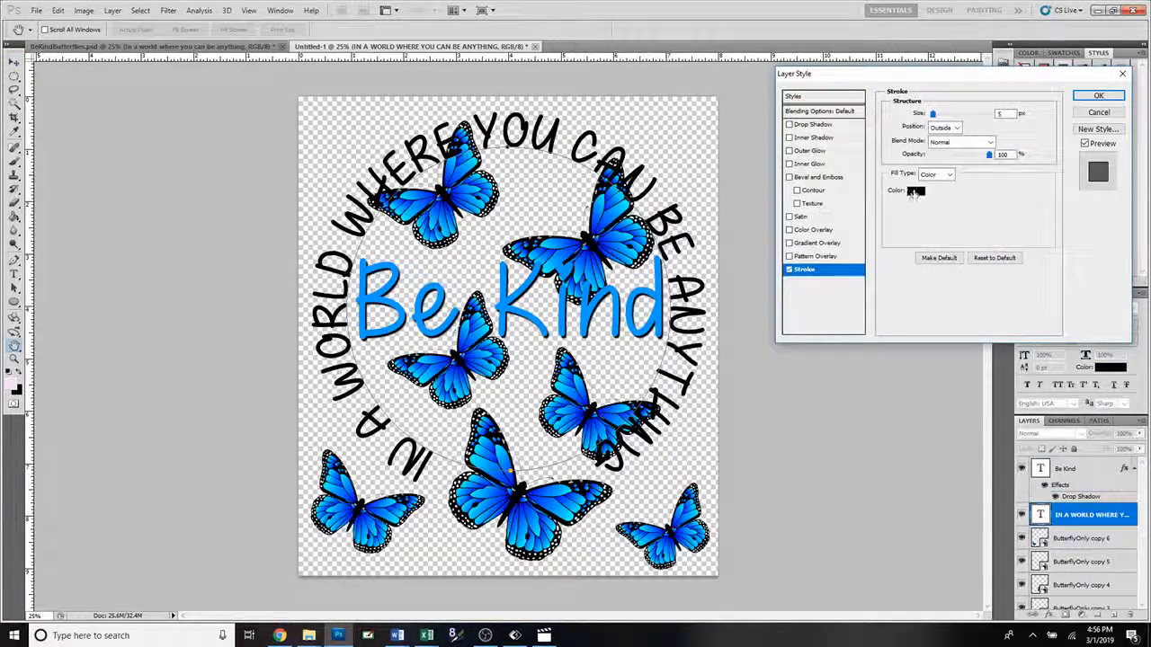
click(912, 192)
drag(693, 245, 659, 218)
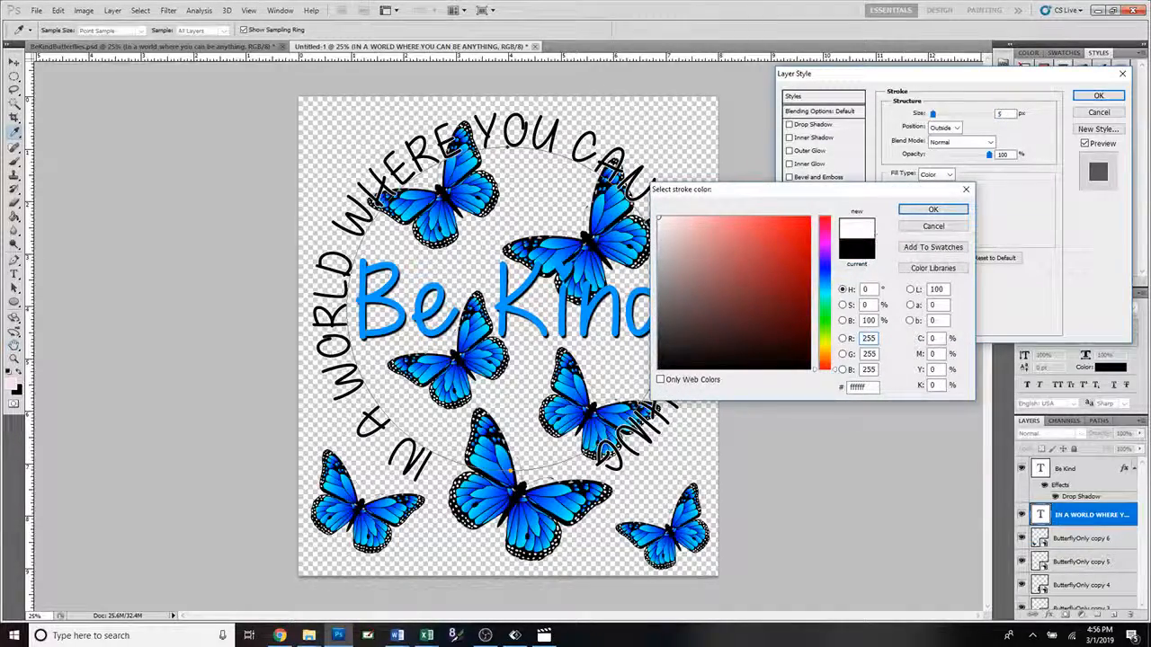
click(932, 212)
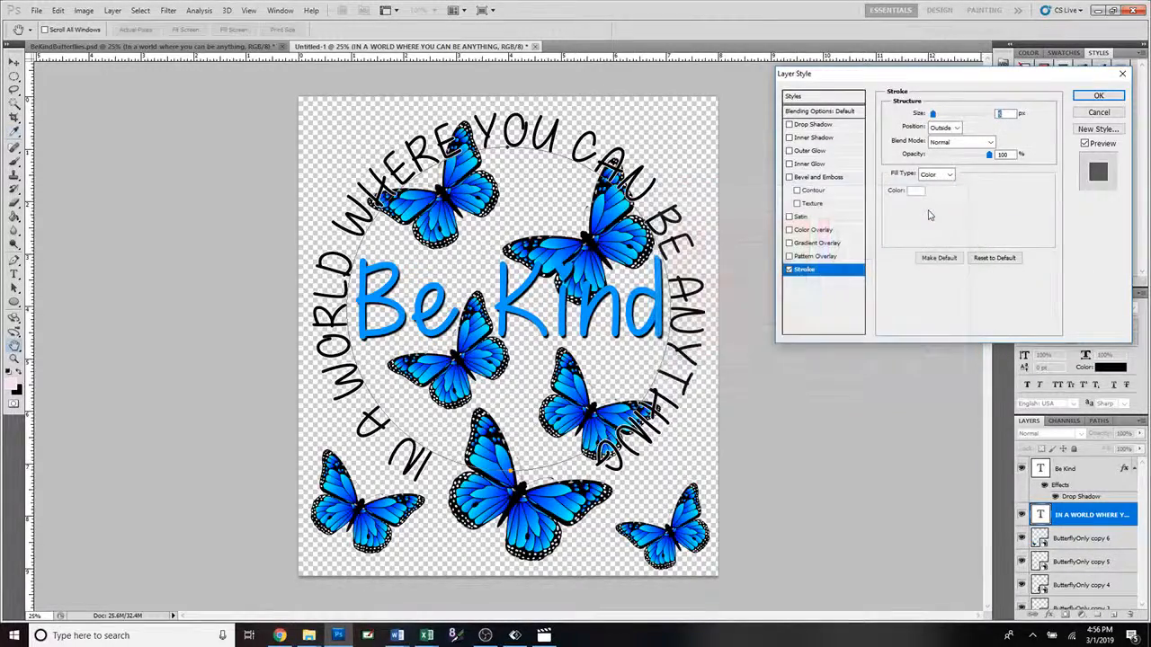
click(1098, 96)
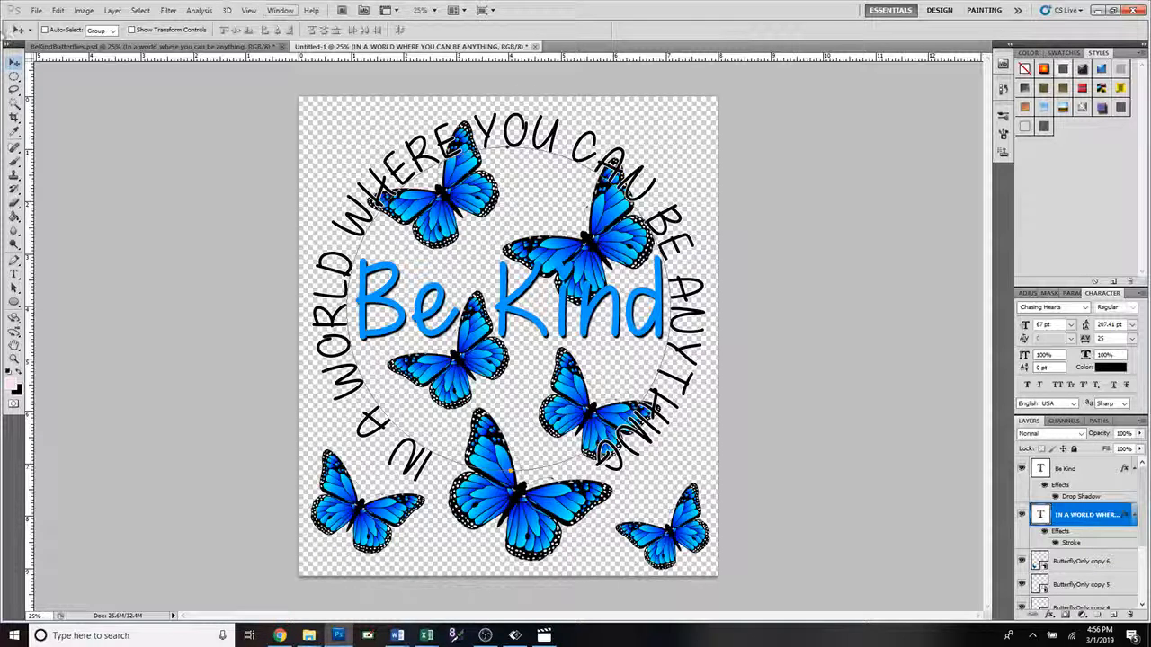
Step: Compare the design with the BeKindButterflies document and lasso-select the heart above the "i" in "Kind"
click(116, 47)
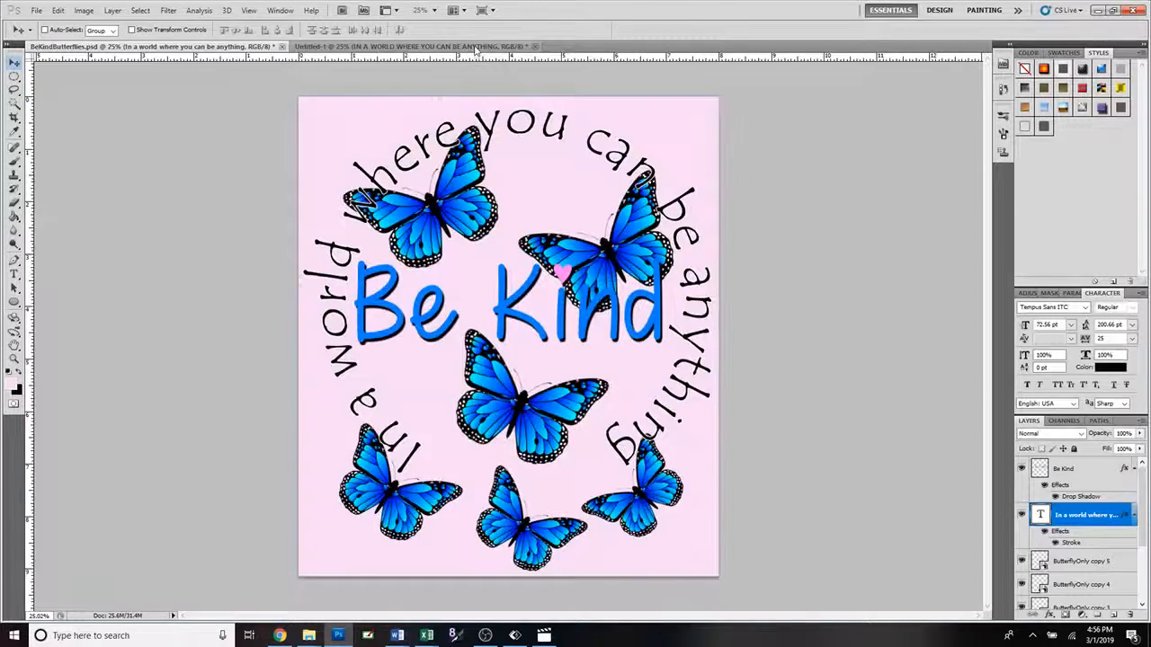
click(477, 47)
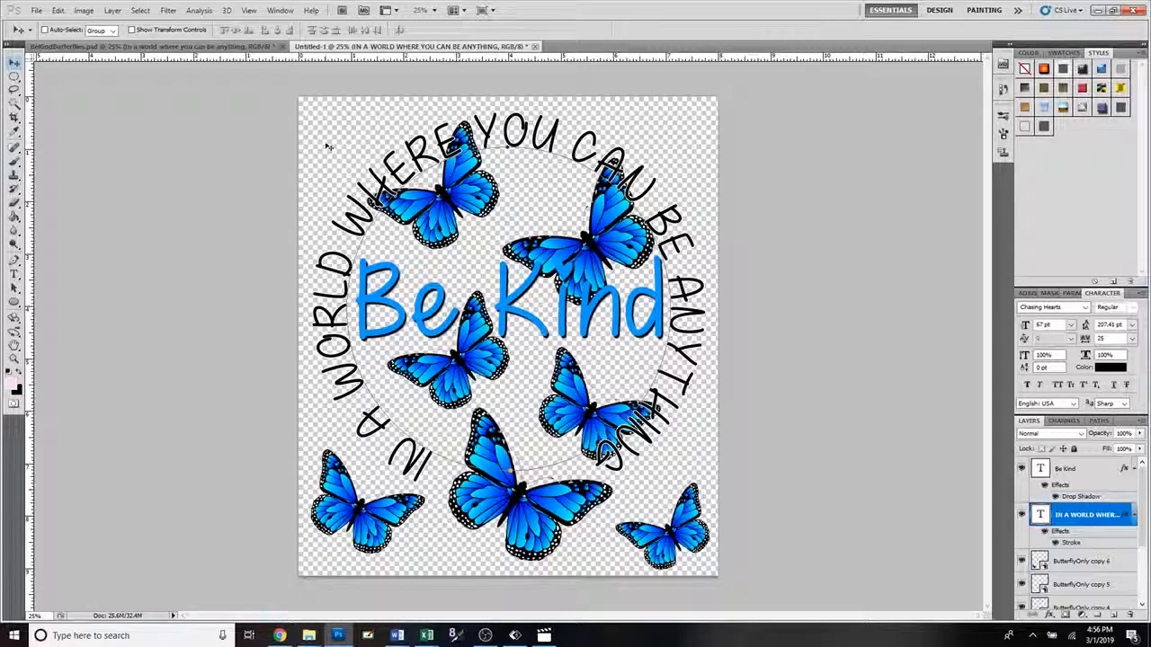
click(1071, 561)
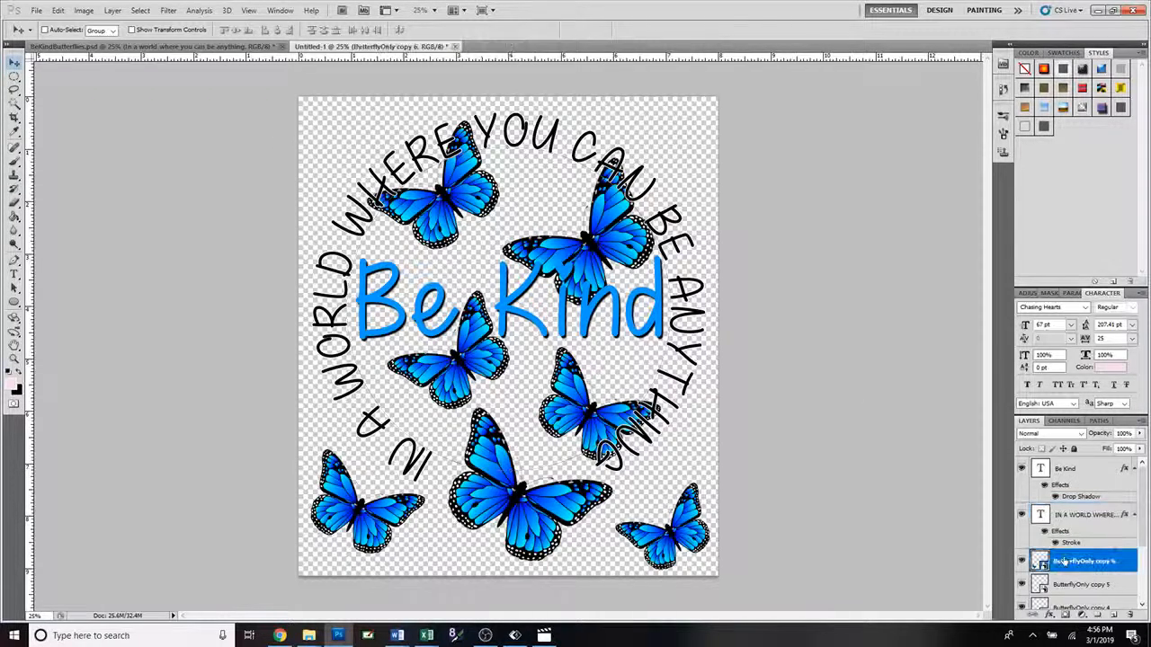
scroll(555, 390, up, 5)
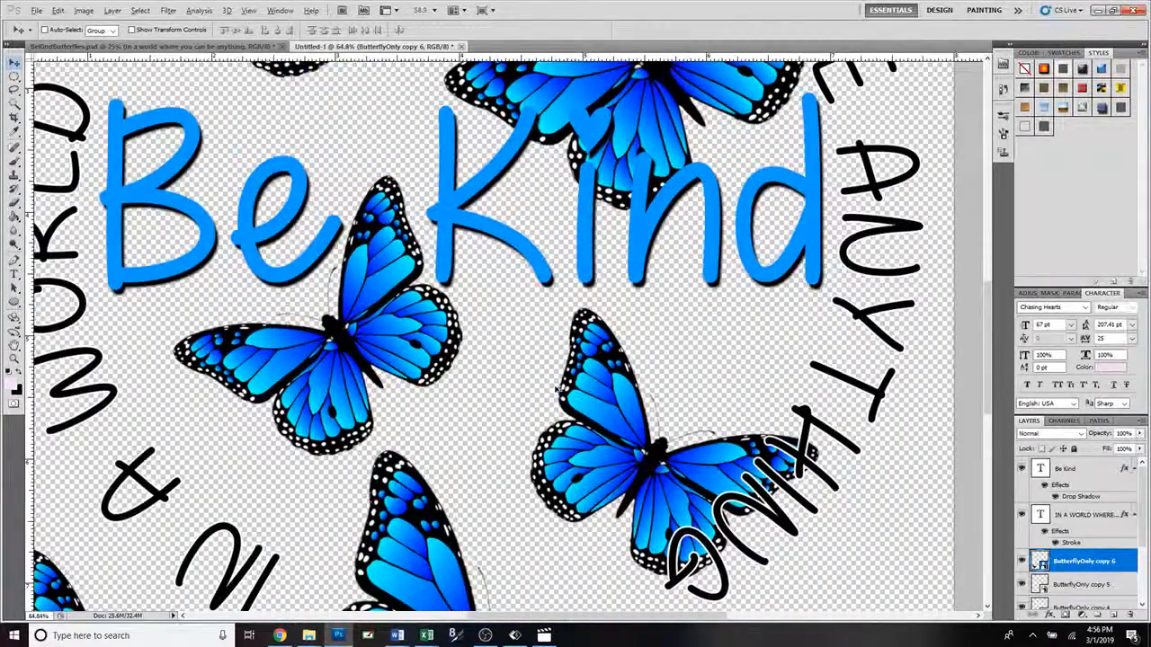
scroll(556, 390, up, 3)
drag(989, 331, 986, 266)
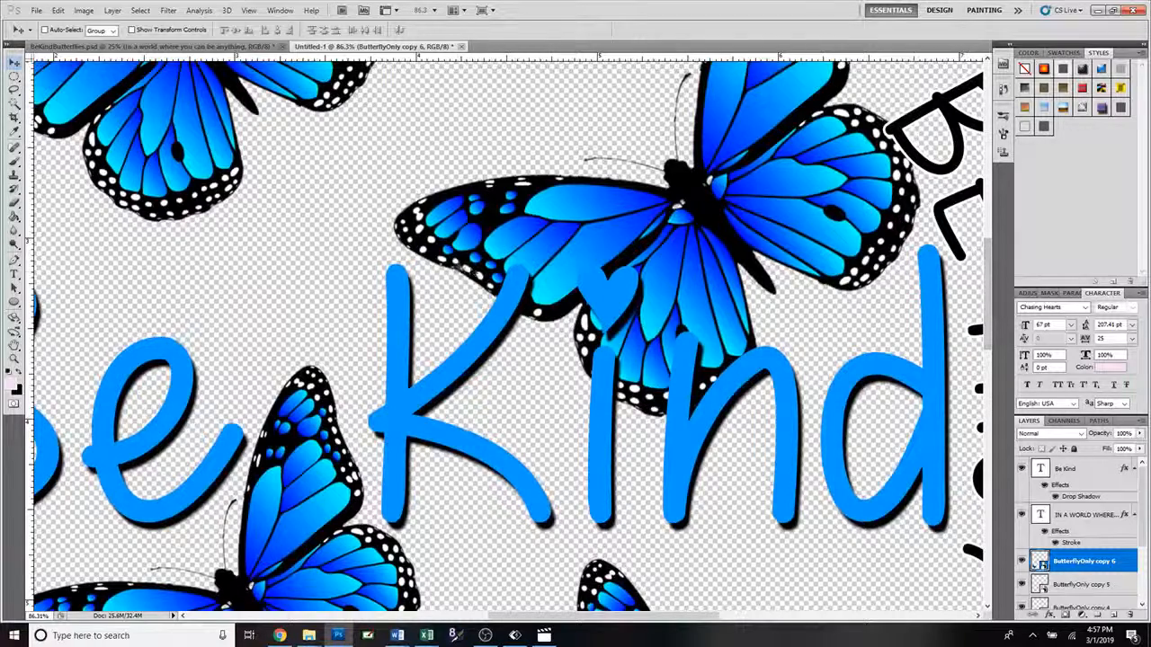
click(15, 93)
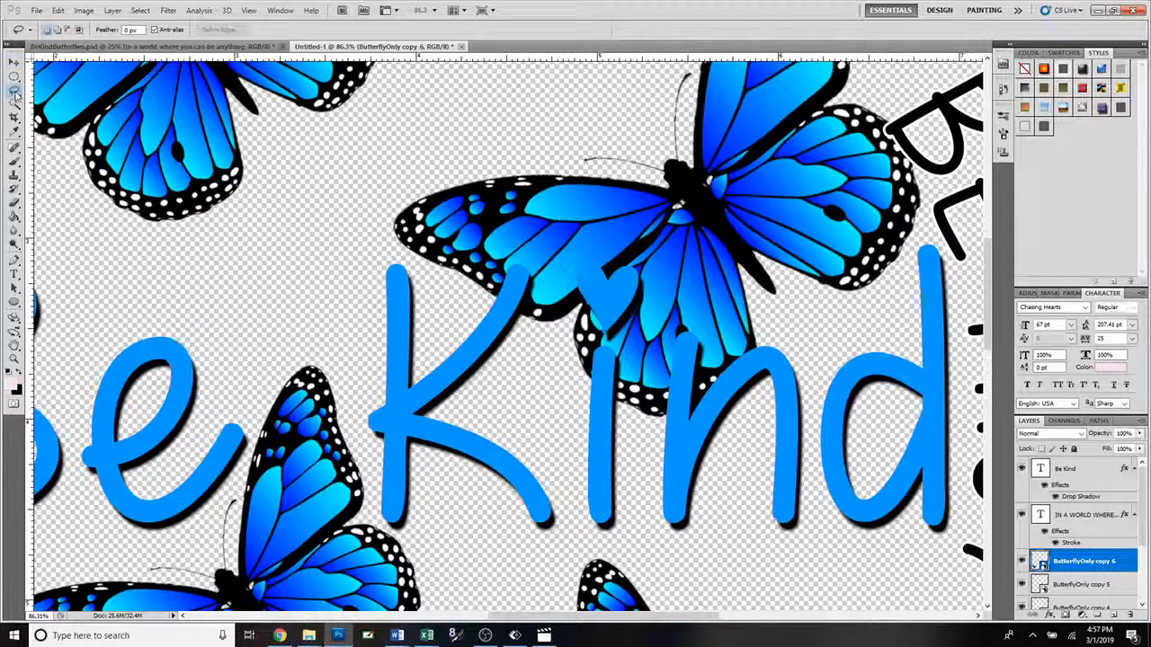
right_click(15, 94)
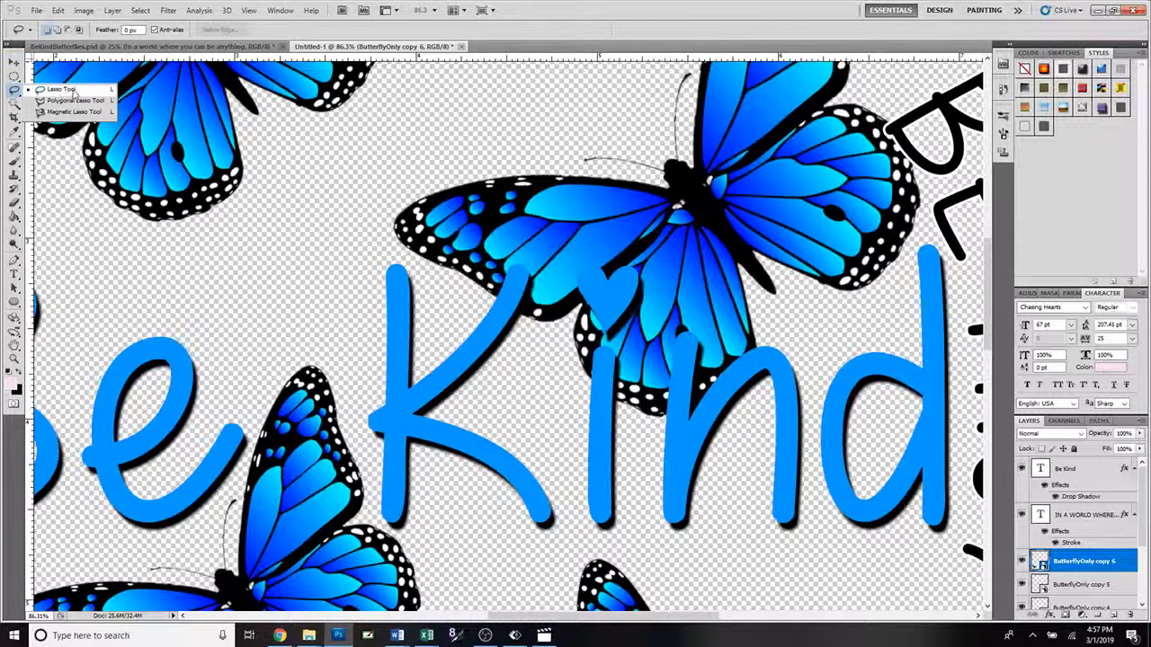
click(72, 92)
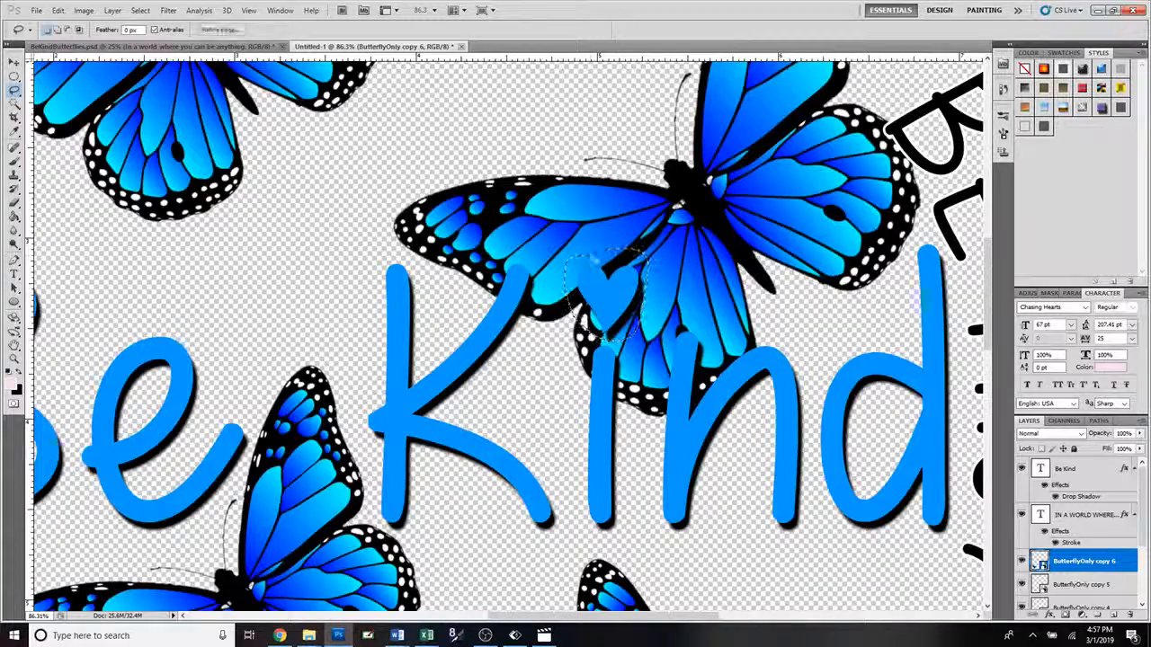
Step: Rasterize the "Be Kind" text layer
right_click(1102, 570)
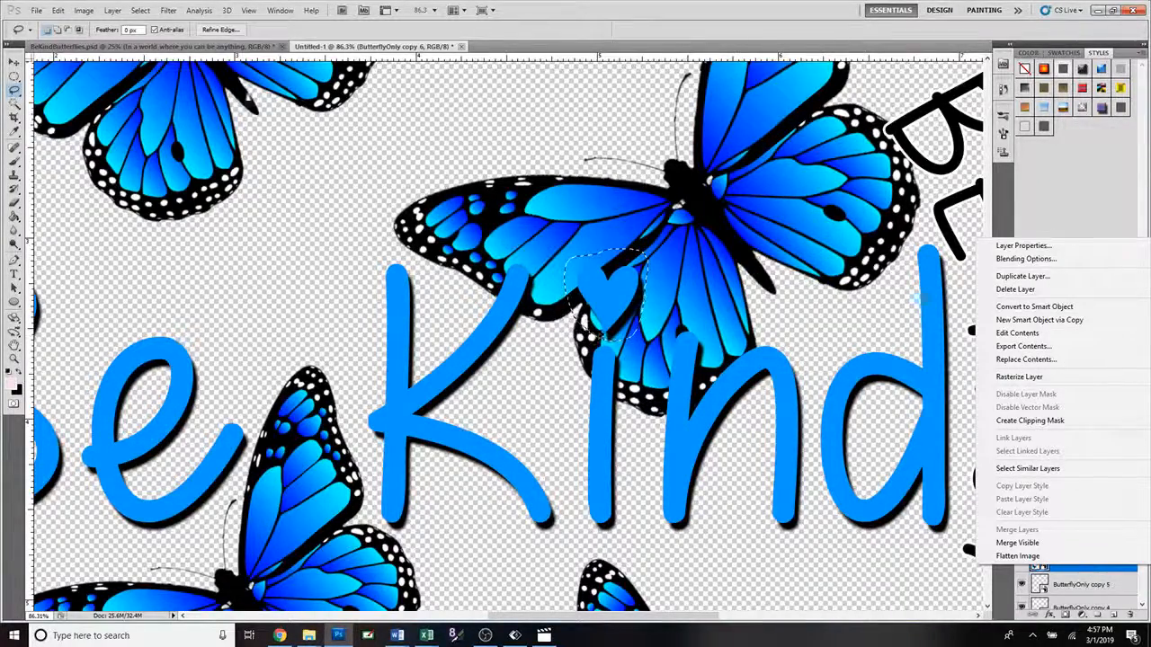
click(974, 315)
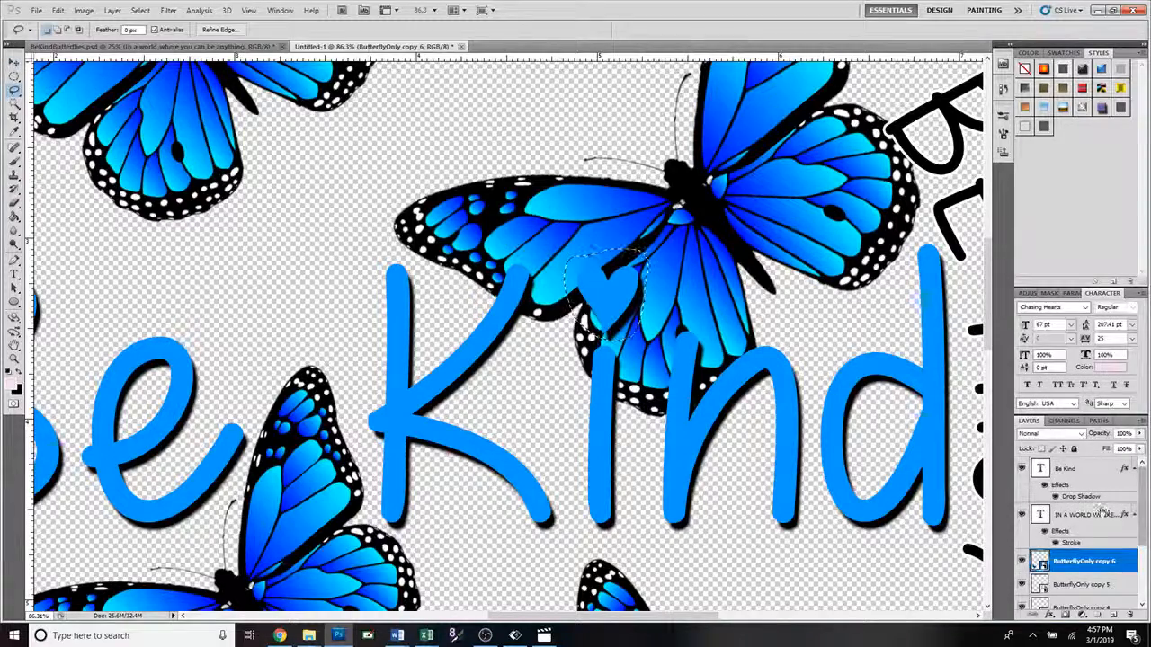
click(1079, 469)
double_click(1070, 470)
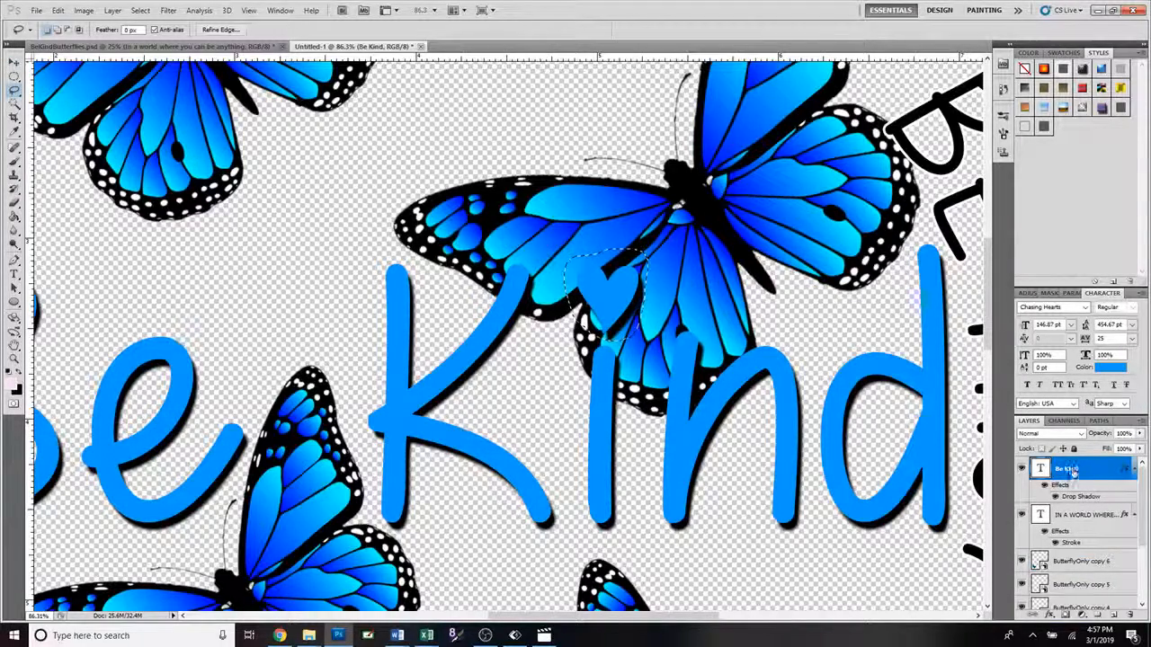
right_click(1070, 470)
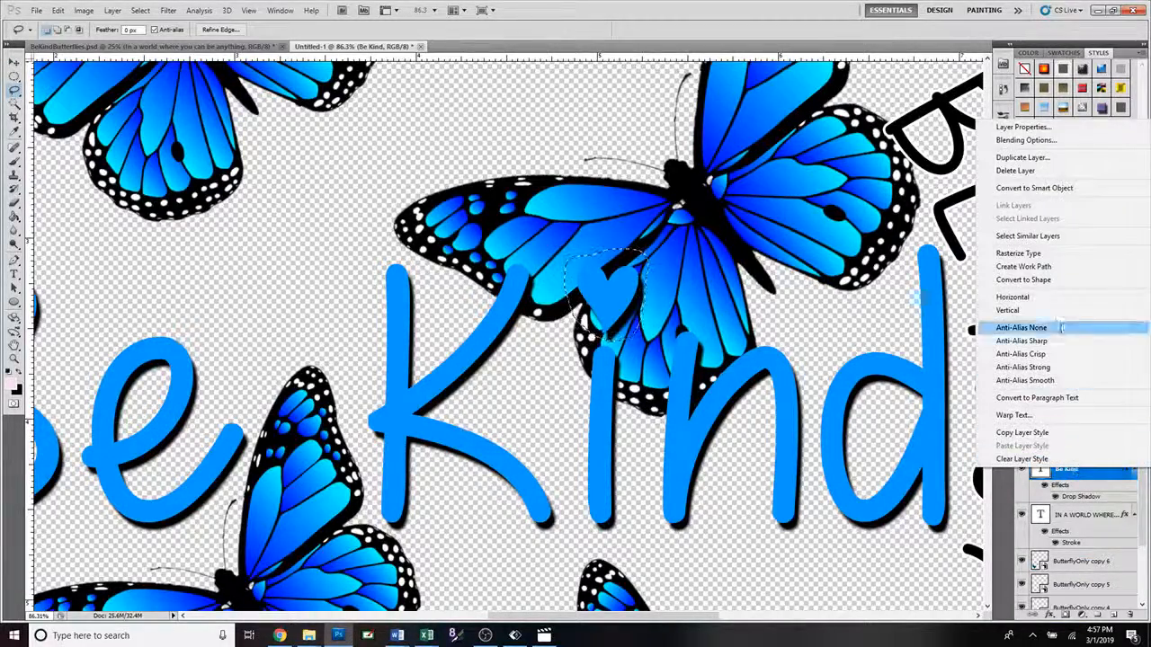
click(1056, 259)
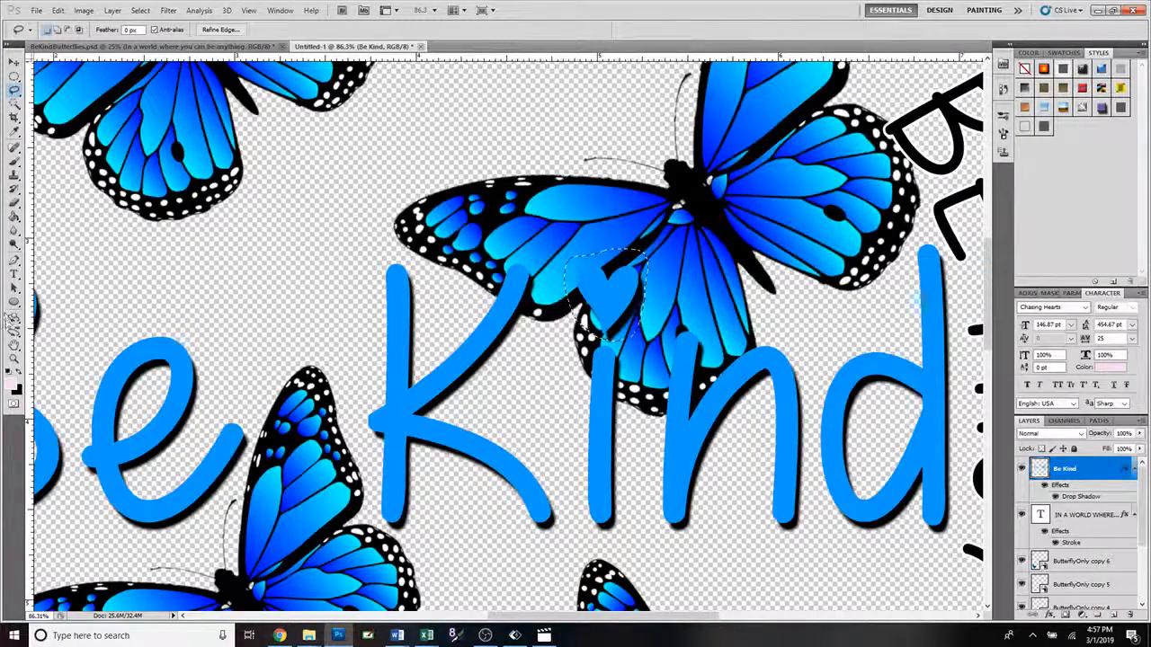
Step: Fill the selected heart with the pale pink foreground color f8dcf4 using the Paint Bucket
click(15, 218)
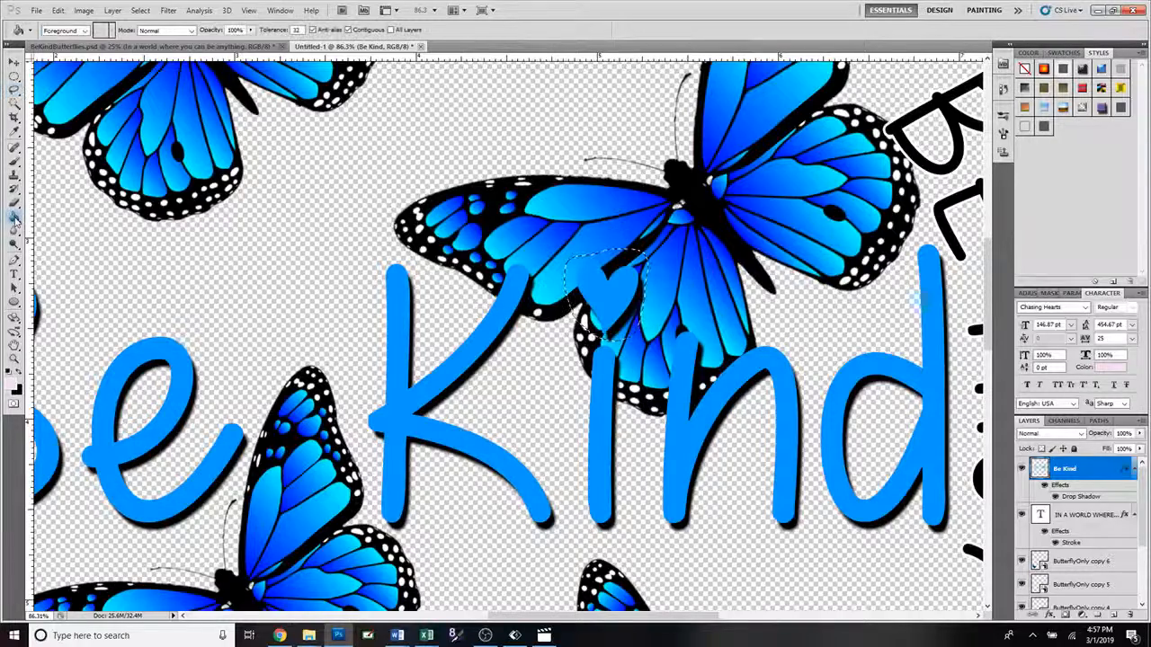
click(13, 387)
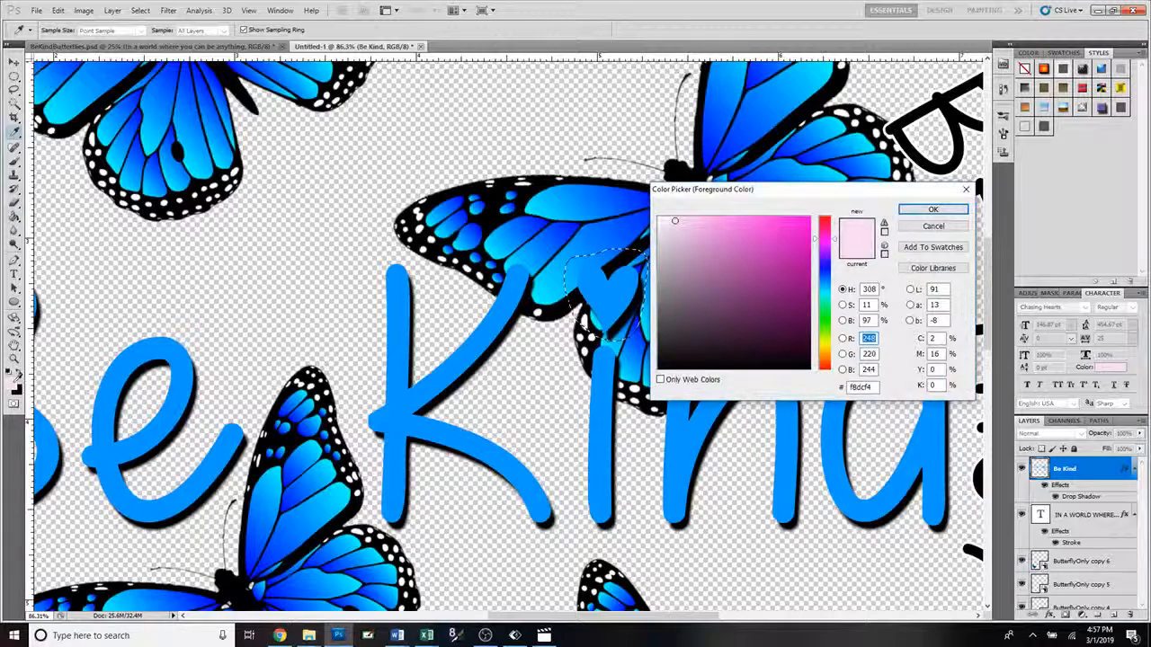
click(913, 228)
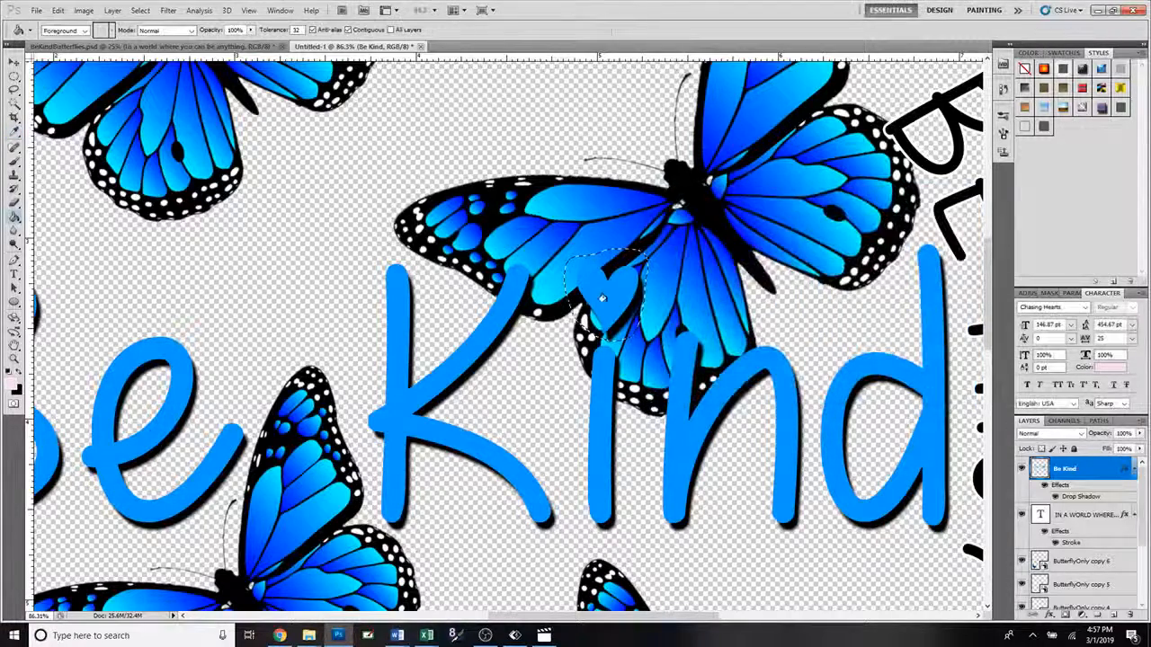
click(609, 305)
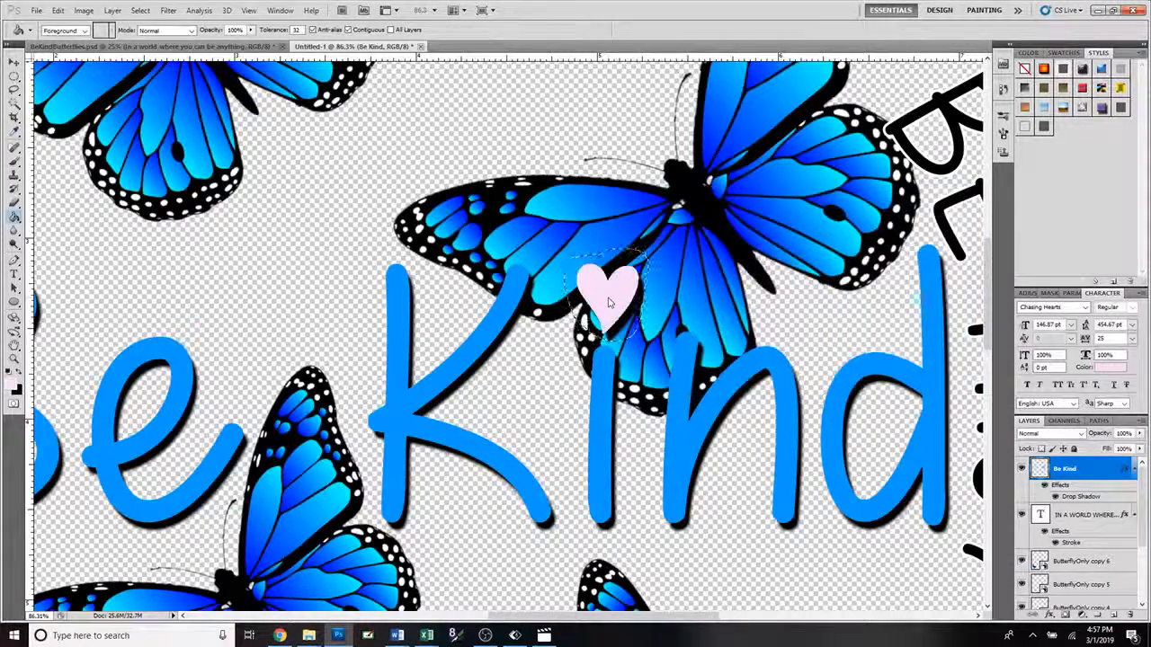
Step: Refill the heart with a more saturated pink foreground color and clear the selection around it
click(14, 387)
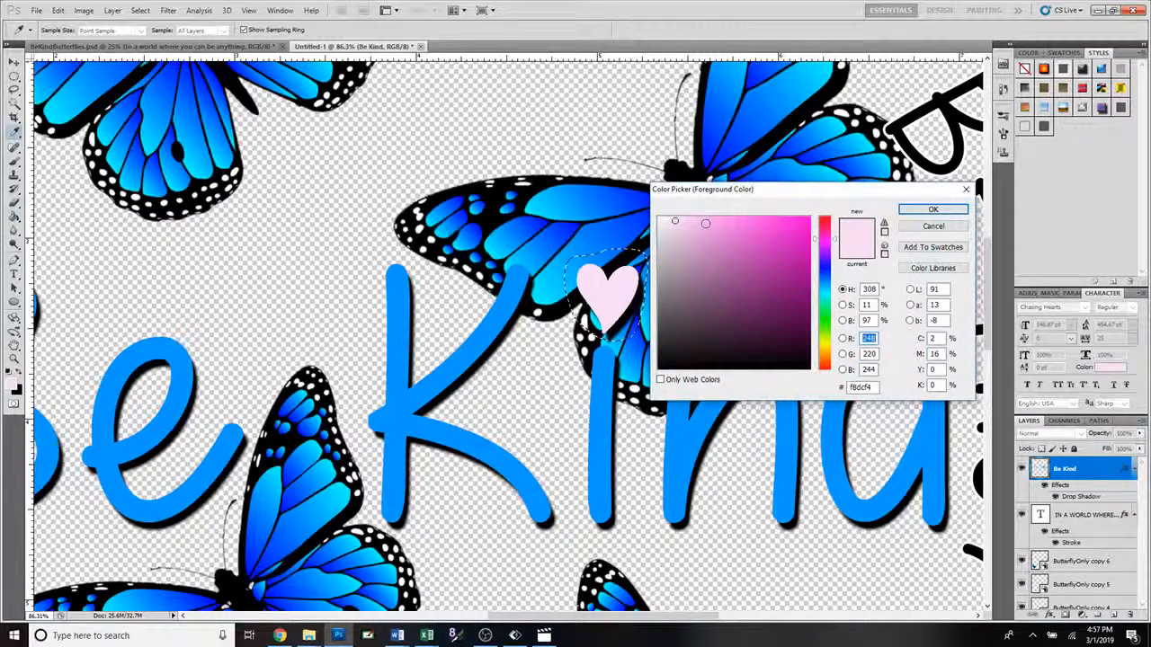
click(705, 223)
click(932, 208)
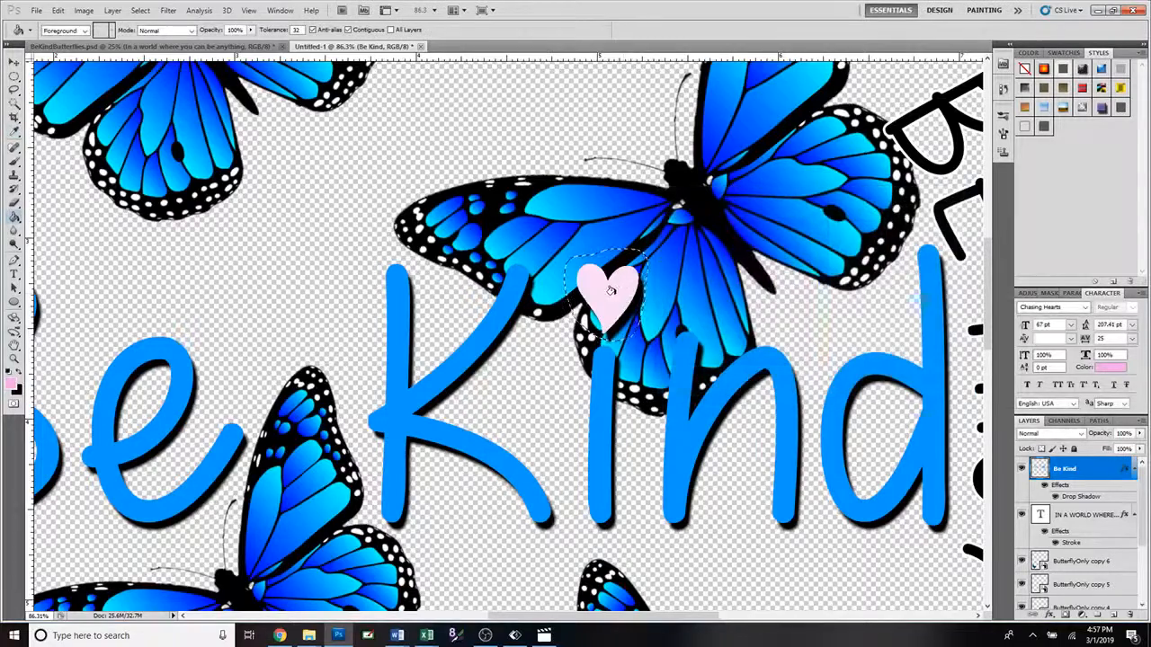
click(611, 290)
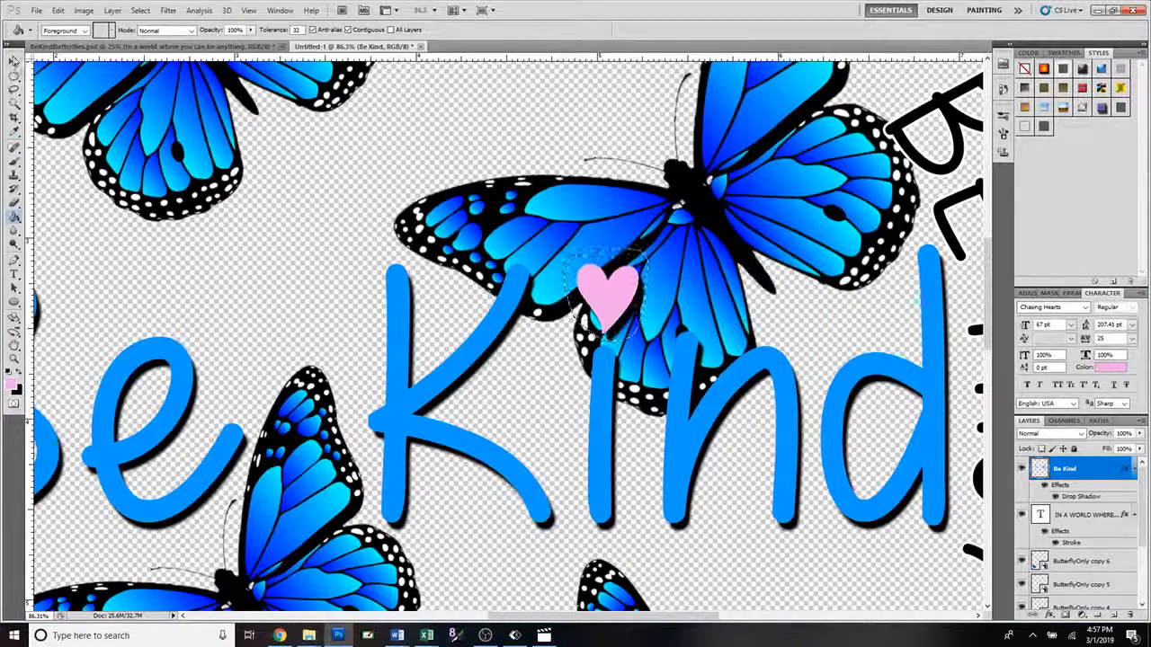
click(14, 61)
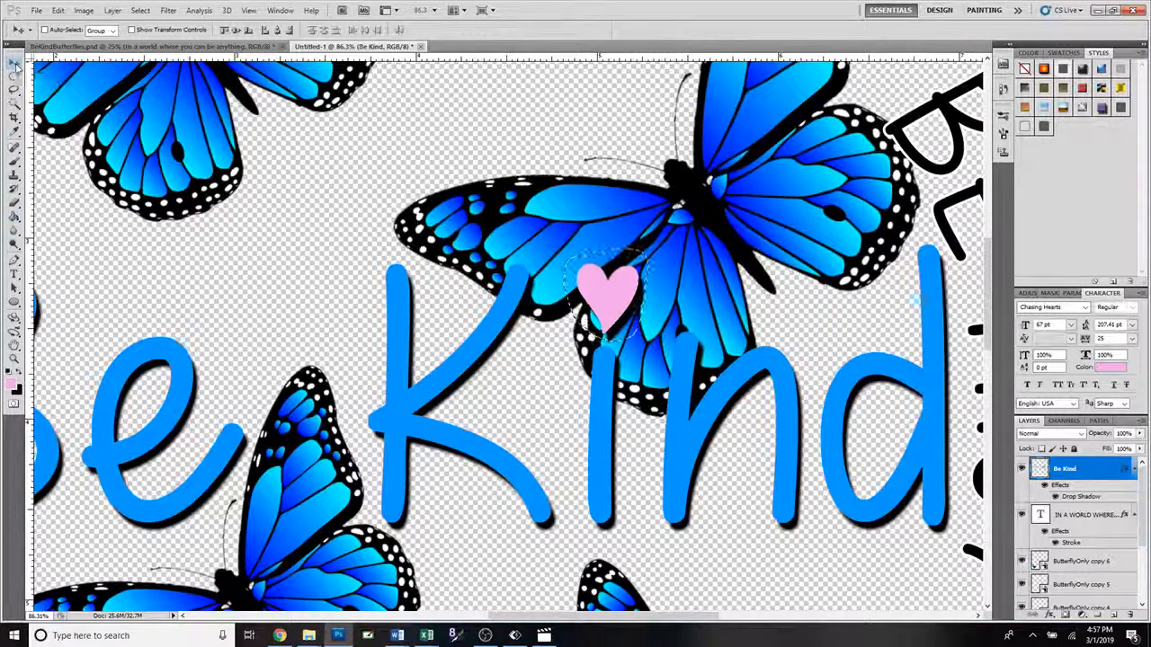
key(ctrl+d)
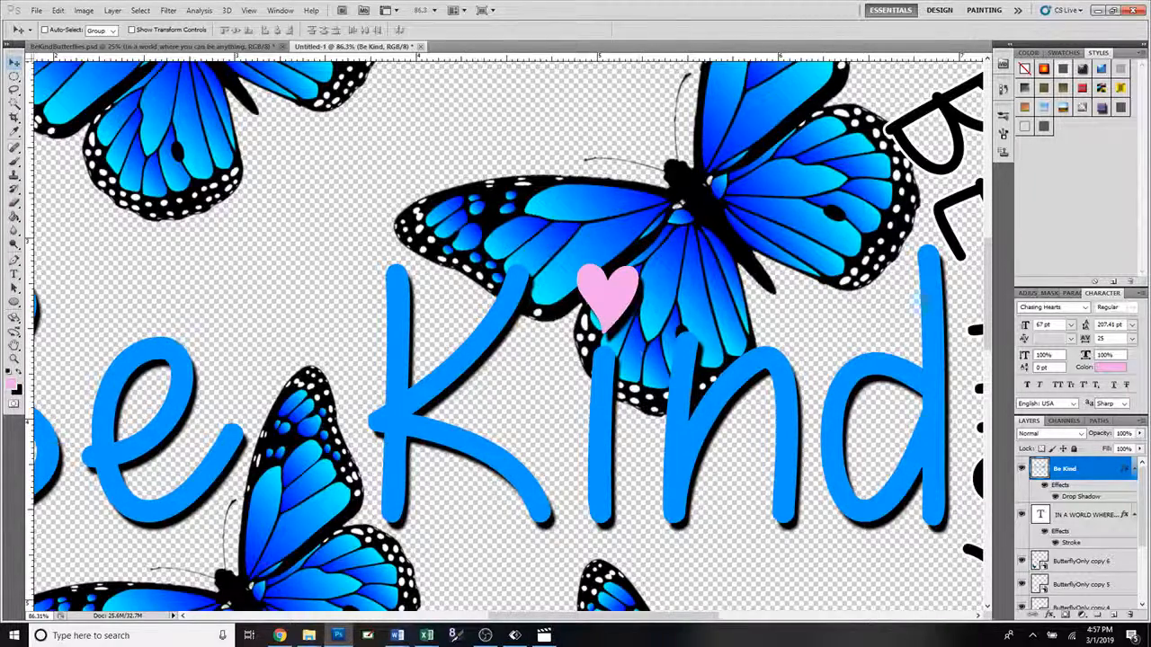
scroll(758, 400, down, 5)
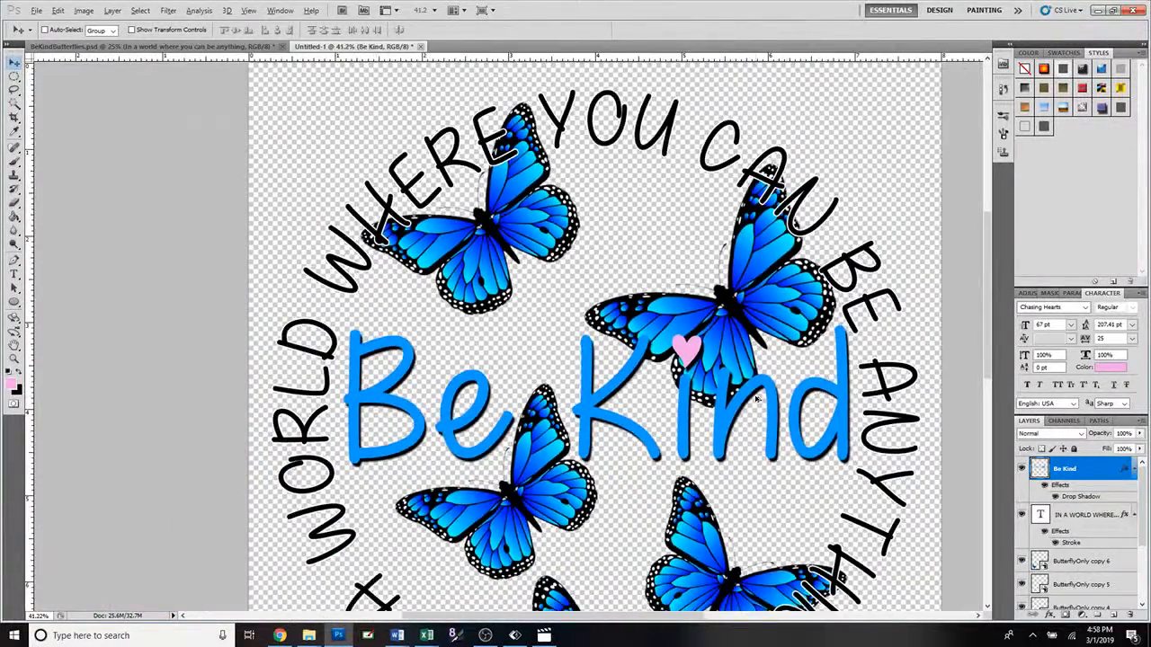
scroll(758, 400, down, 2)
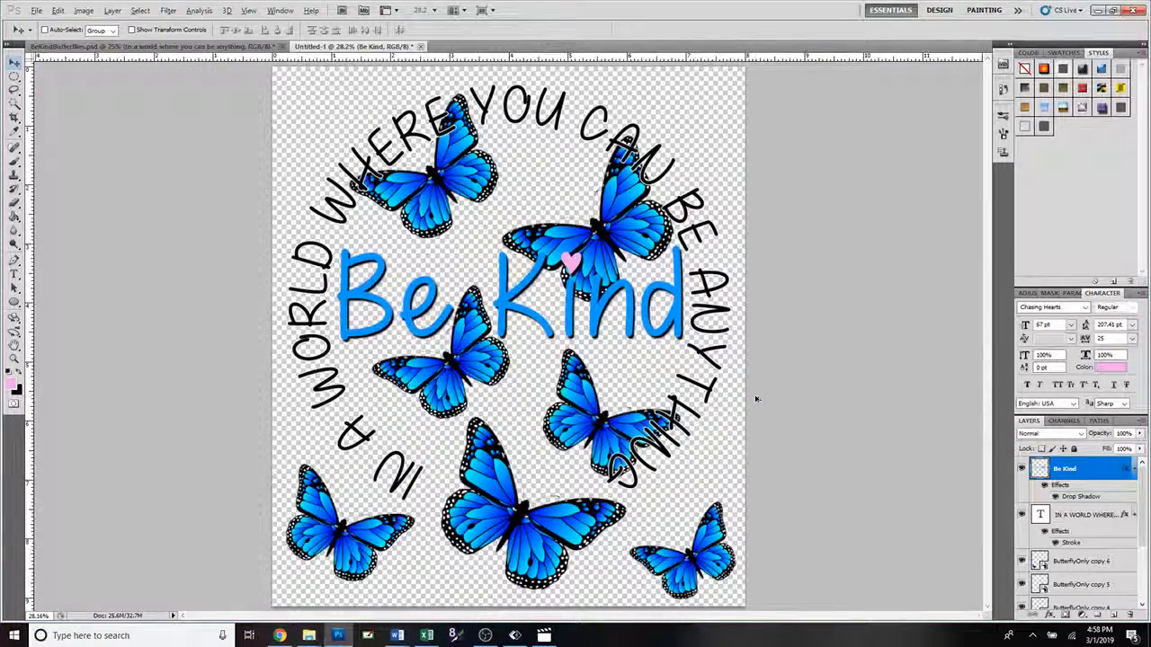
scroll(756, 399, down, 1)
key(alt)
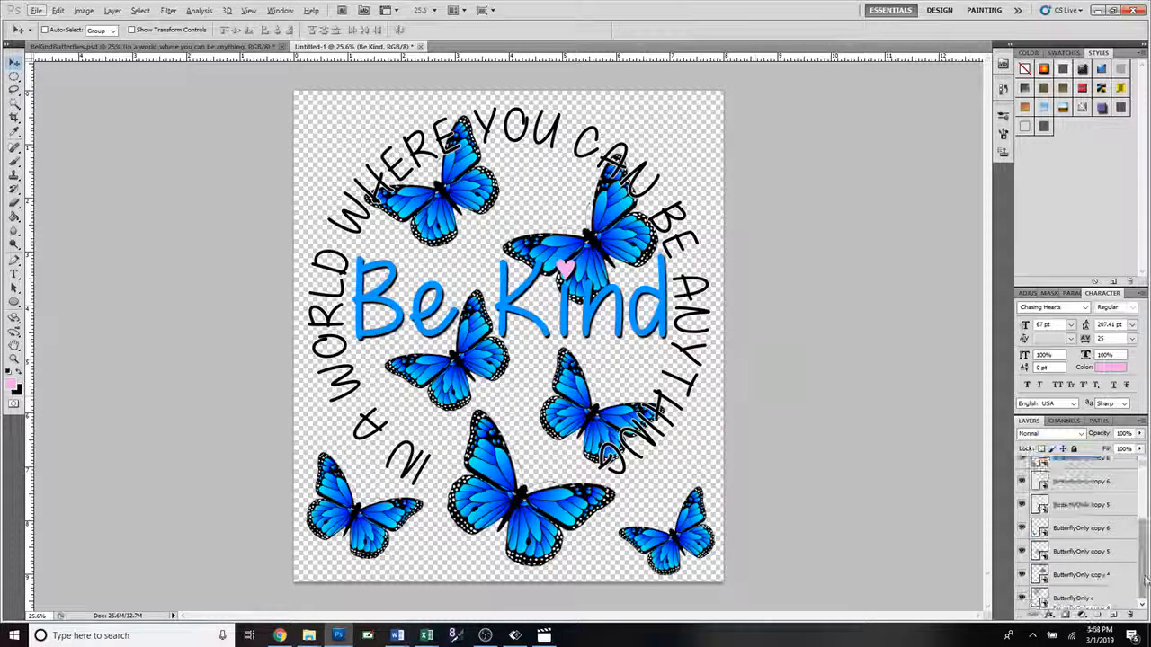
click(1079, 575)
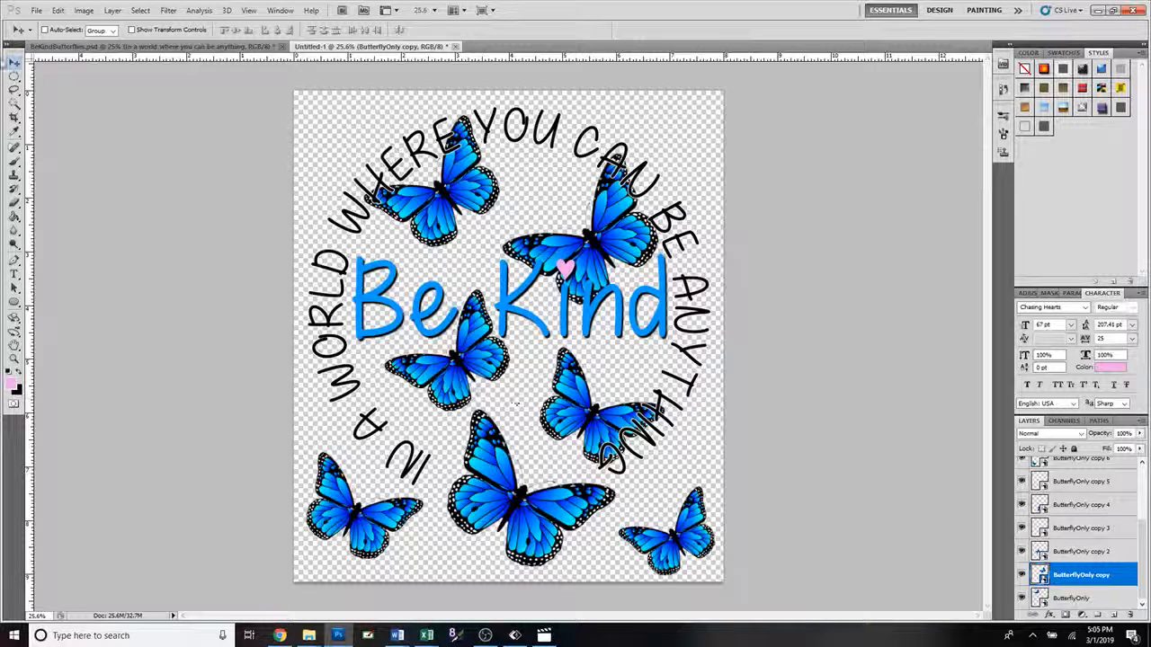
click(87, 11)
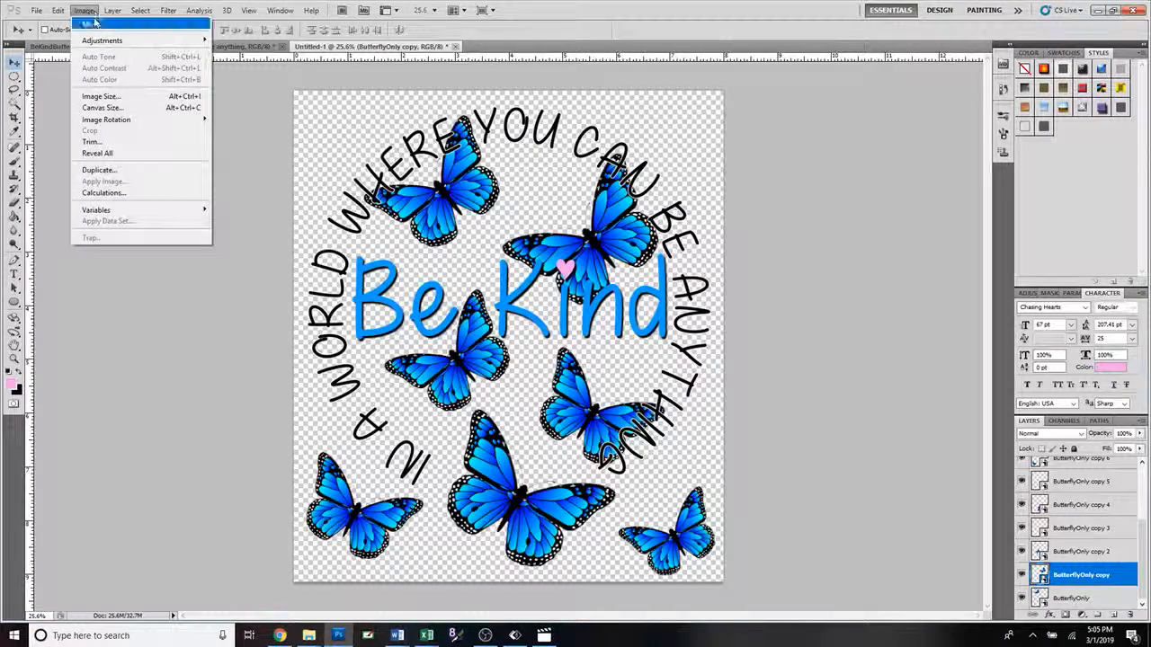
mouse_move(99, 23)
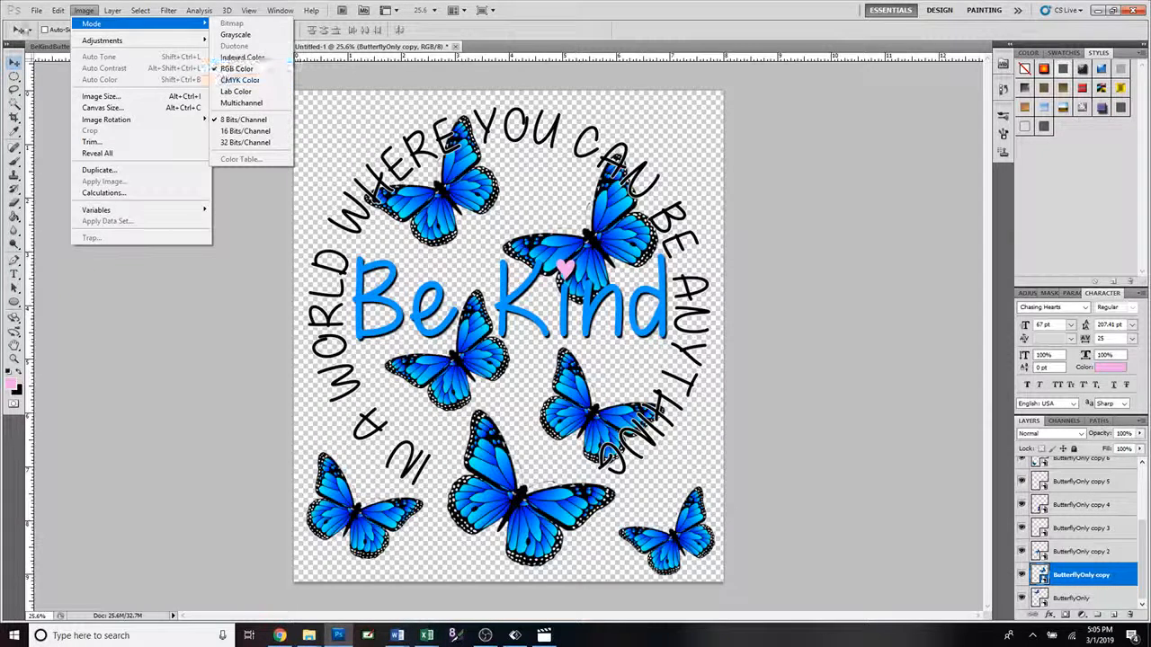
click(38, 13)
click(38, 13)
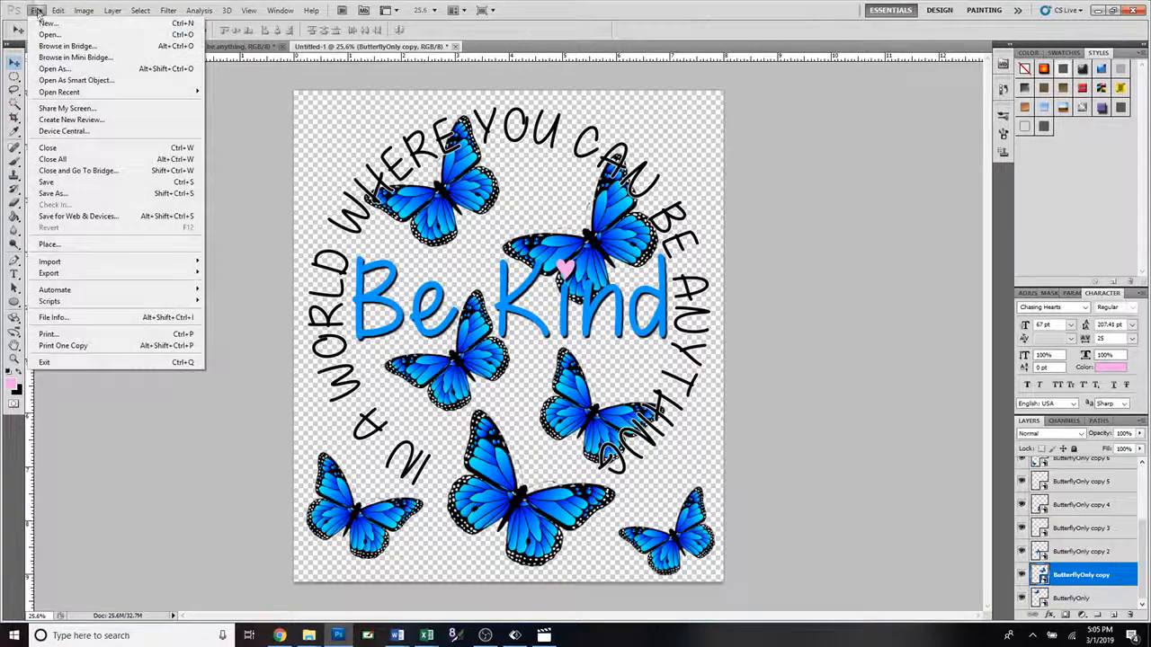
click(45, 23)
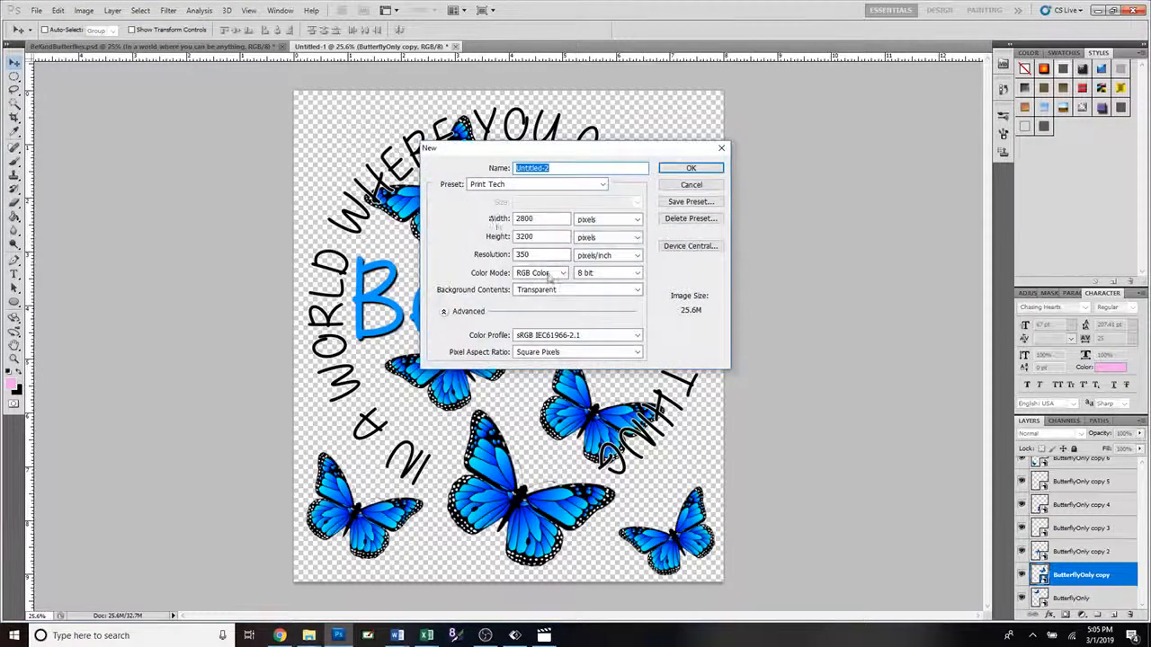
click(561, 275)
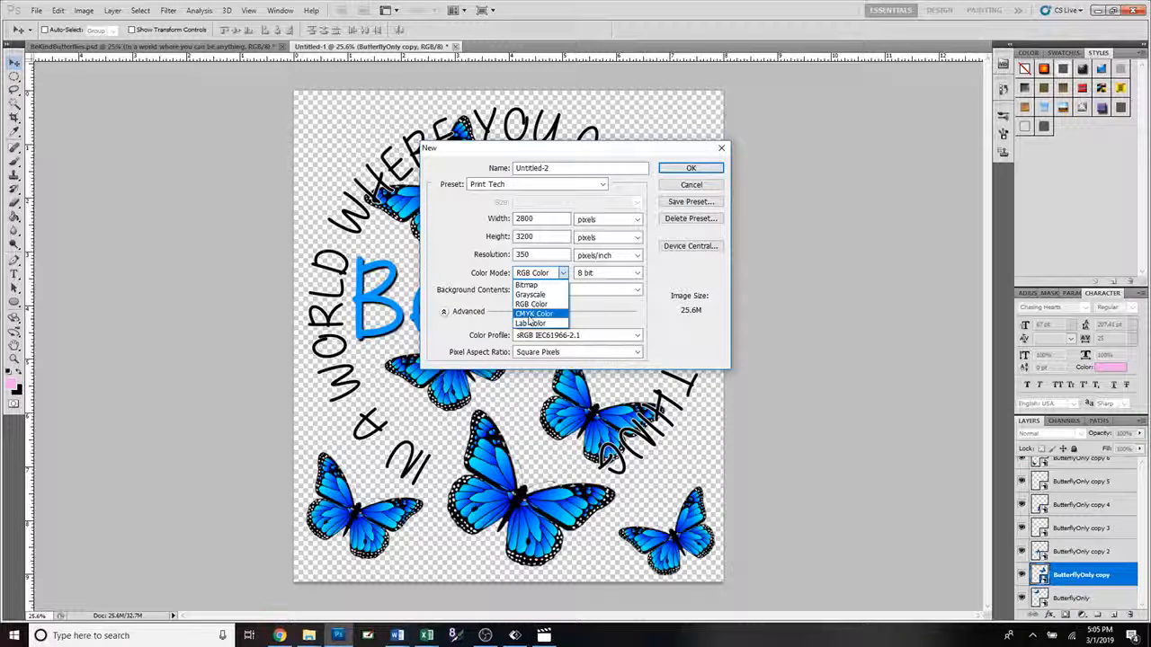
click(669, 188)
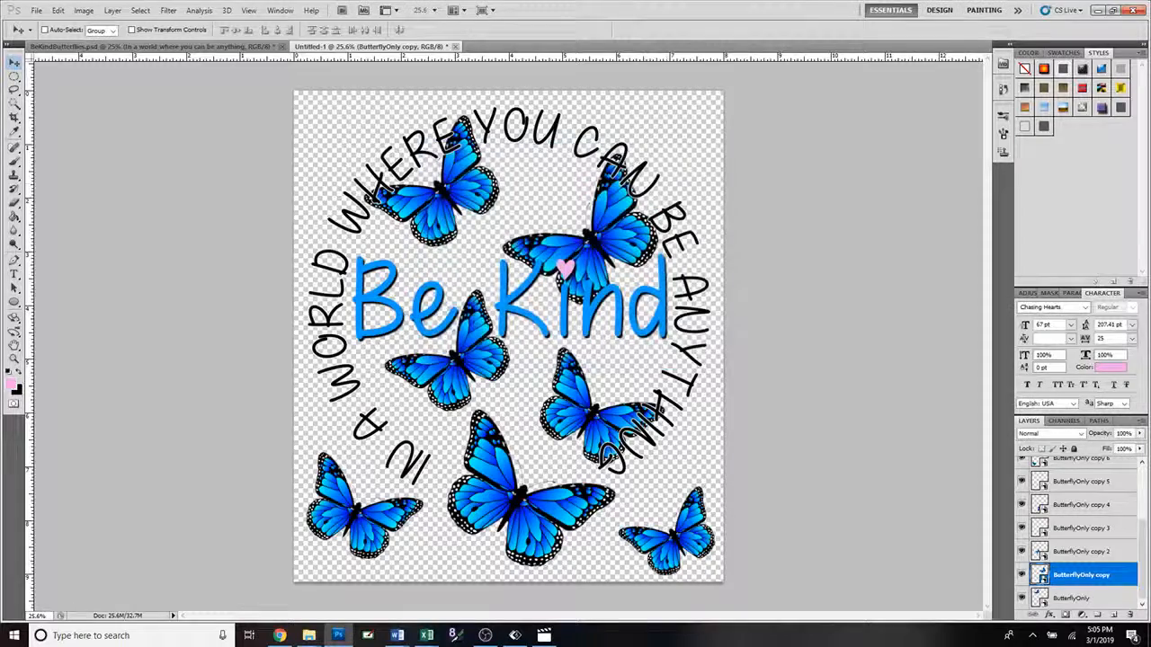
Step: Convert the design to CMYK Color mode while keeping its layers unmerged
click(83, 11)
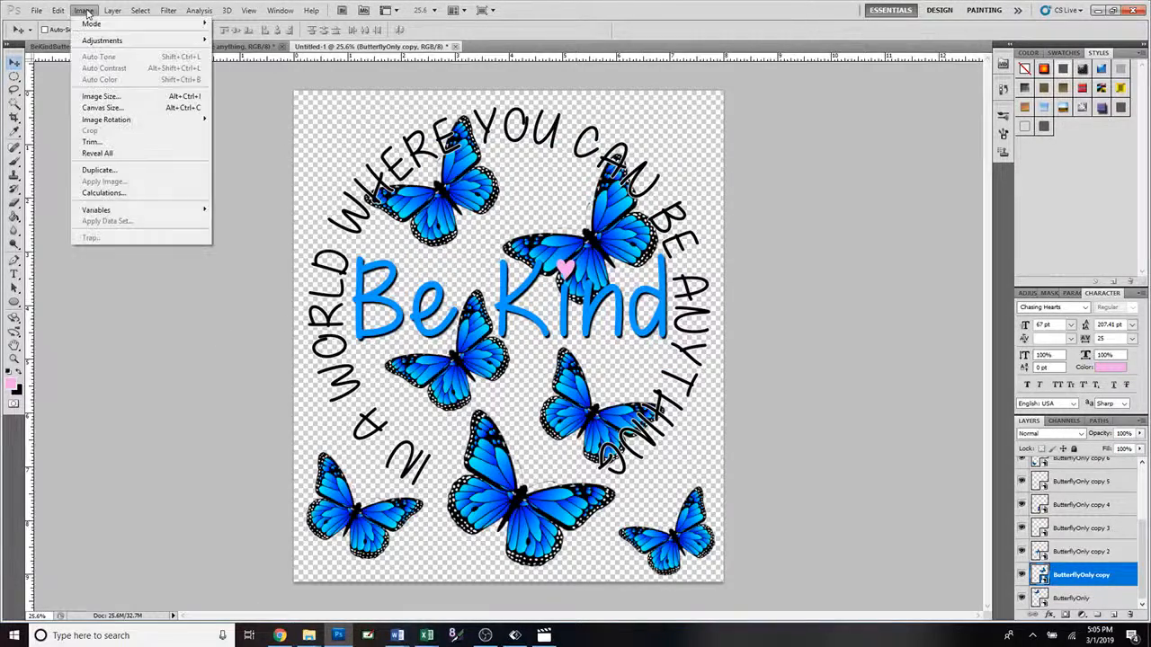
mouse_move(90, 43)
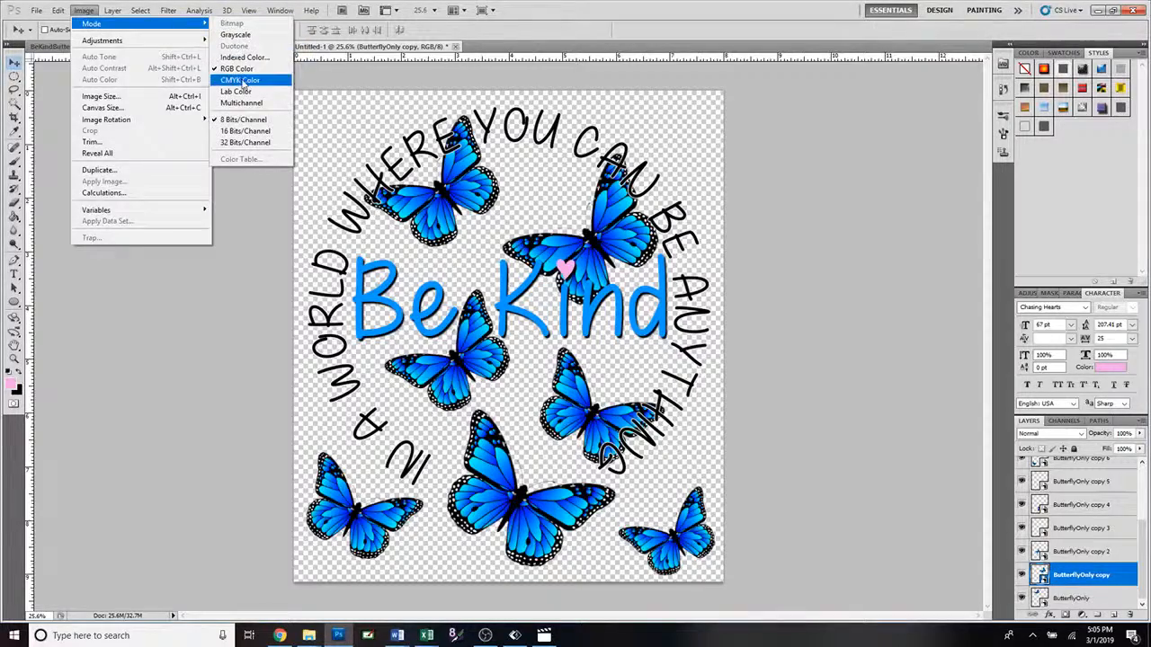
click(236, 58)
click(708, 180)
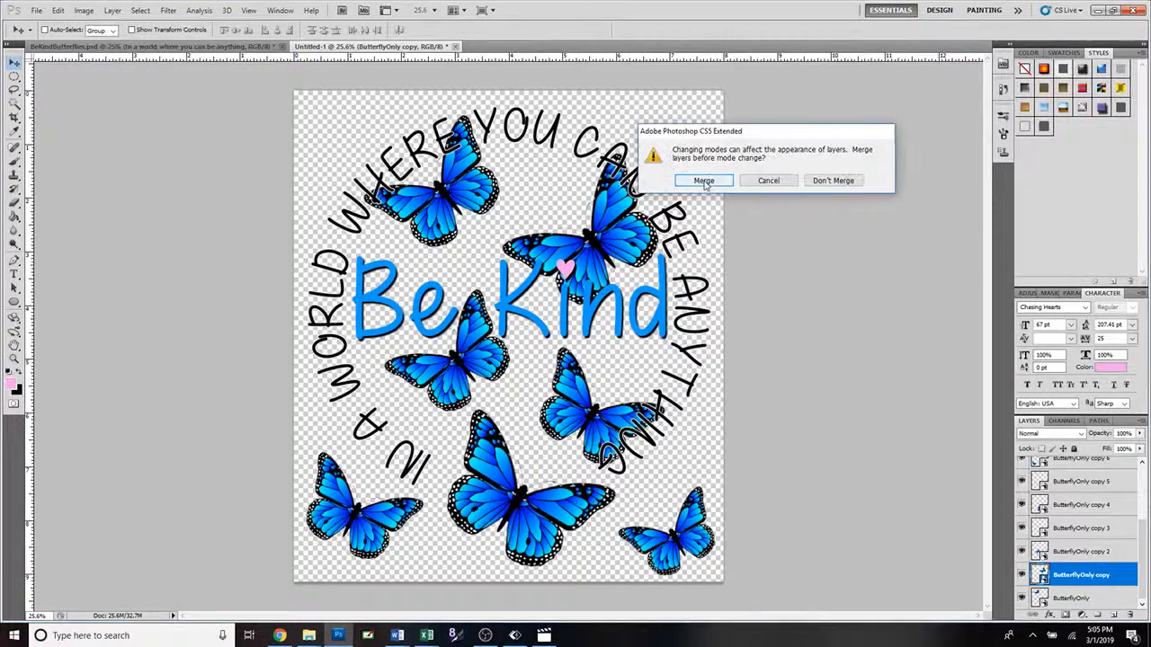
click(707, 182)
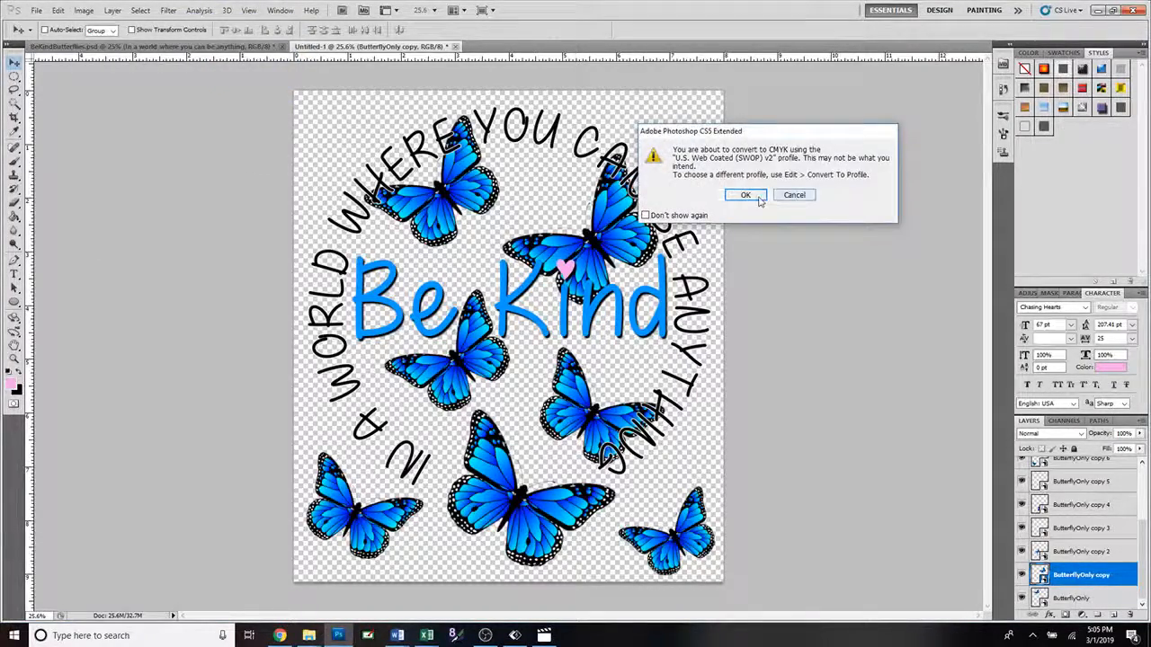
click(744, 194)
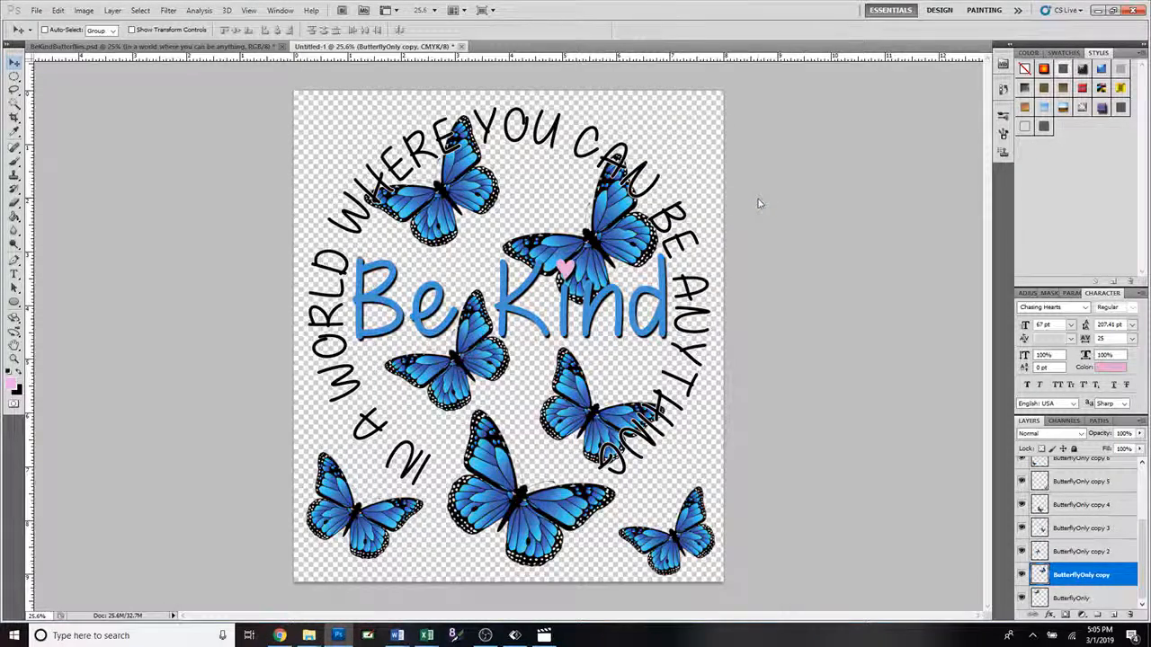
Step: Recolor the butterfly on the ButterflyOnly copy layer with Hue/Saturation, using hue +33 and saturation +47
click(1022, 576)
click(1022, 576)
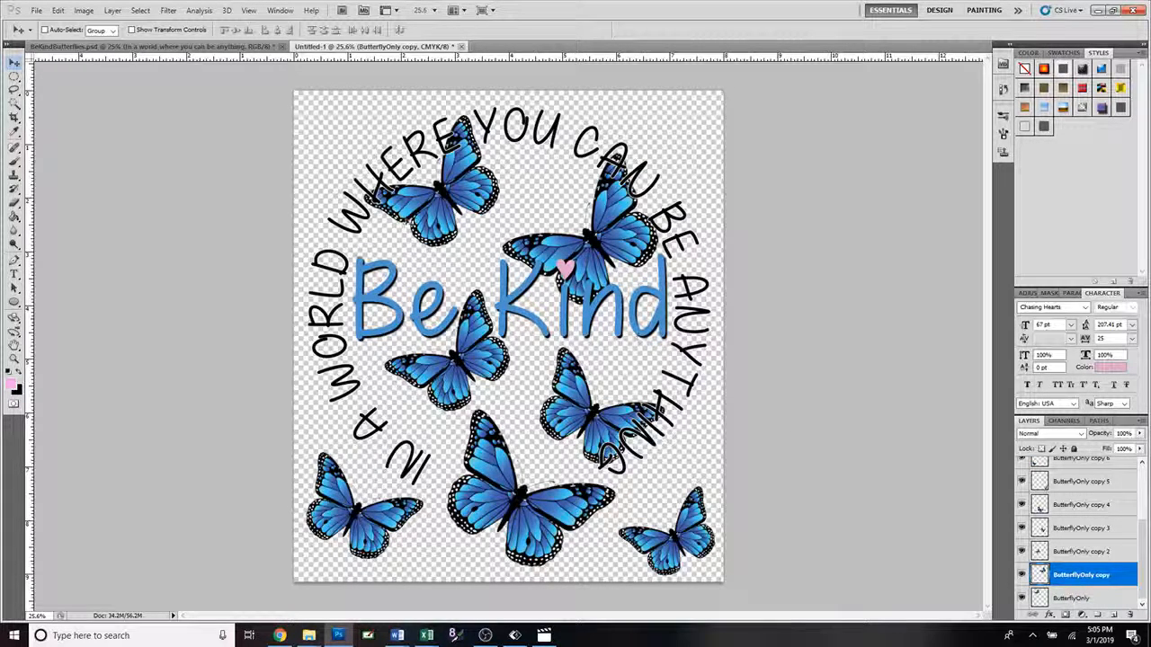
click(82, 13)
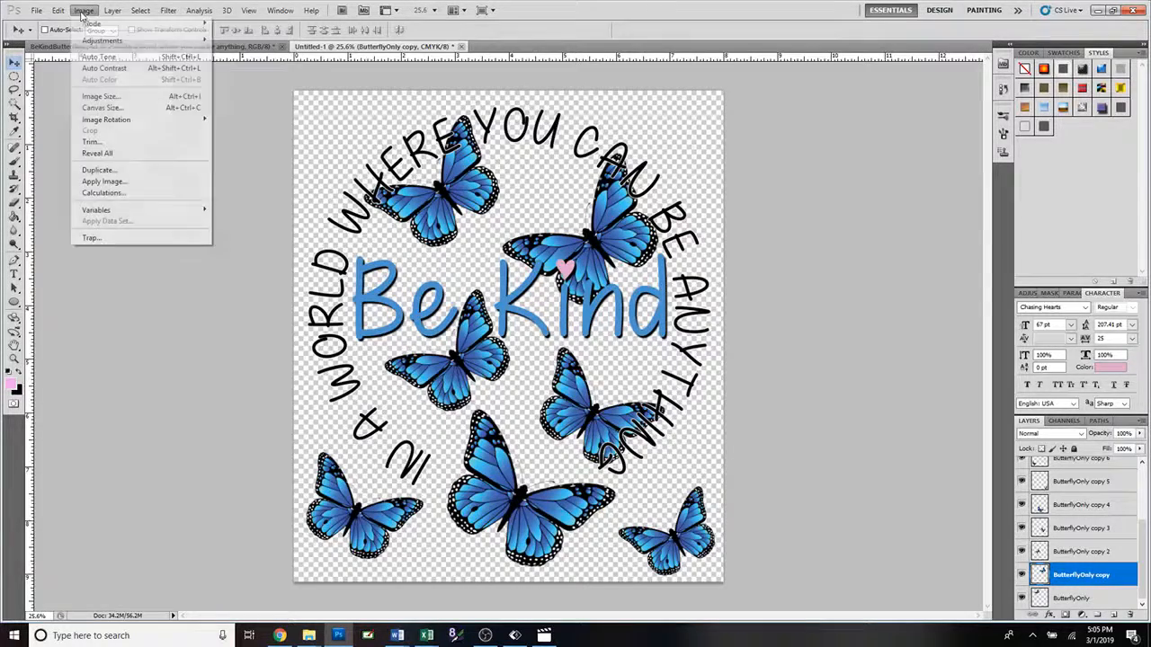
mouse_move(96, 43)
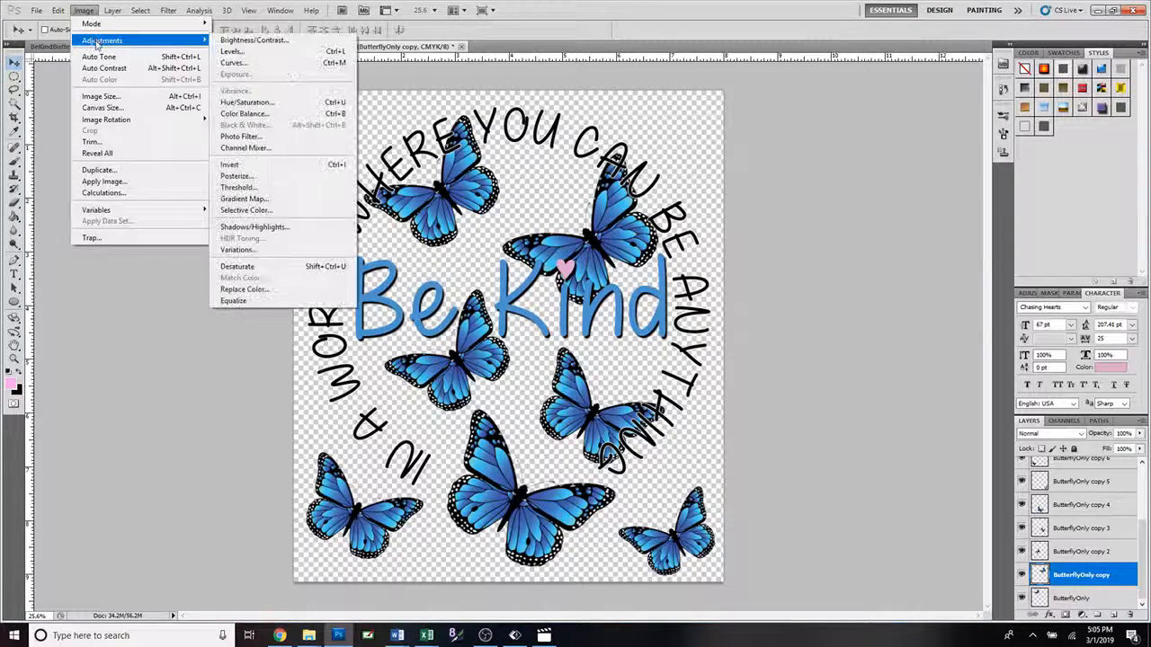
click(271, 104)
drag(857, 136, 862, 97)
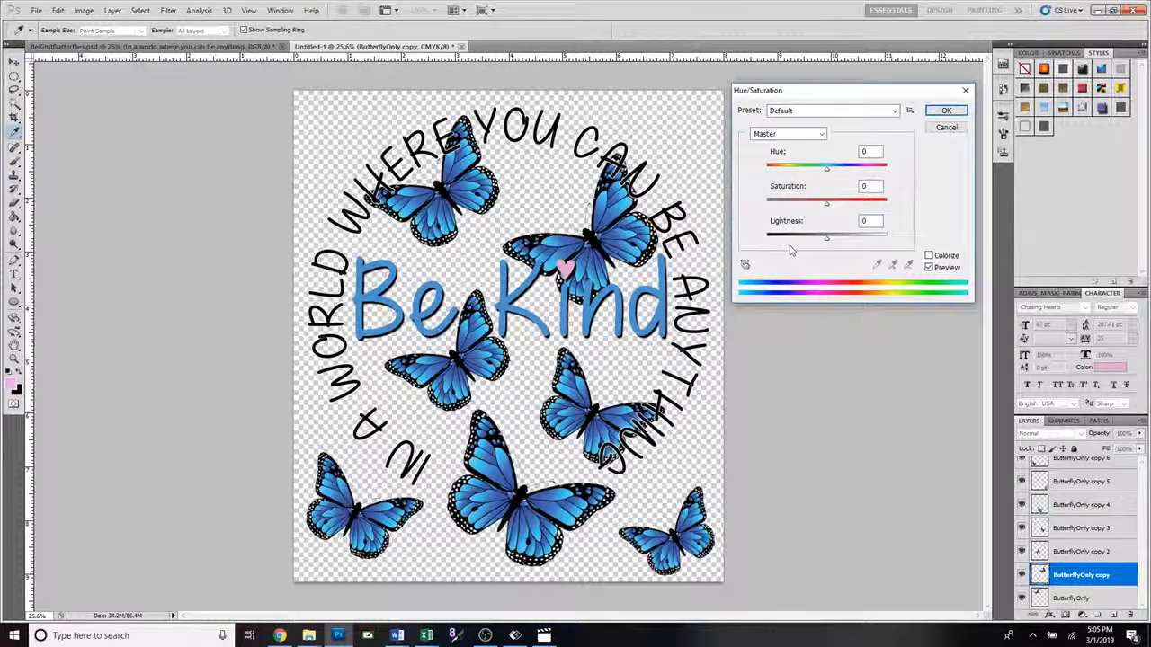
drag(828, 171, 847, 173)
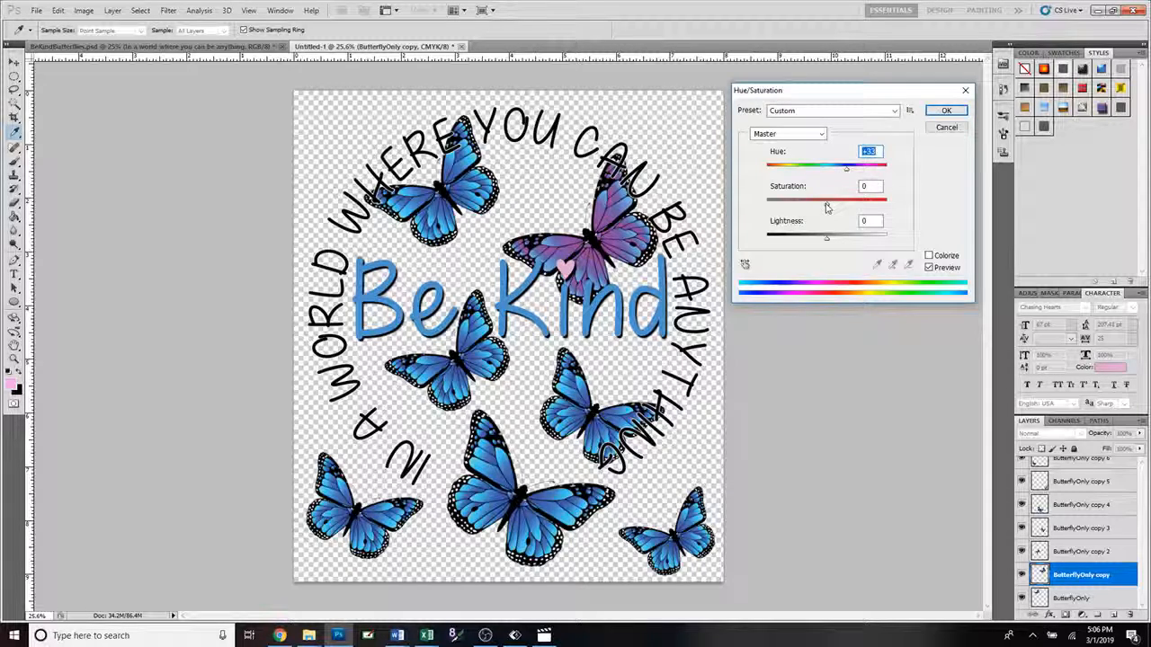
drag(828, 208, 828, 245)
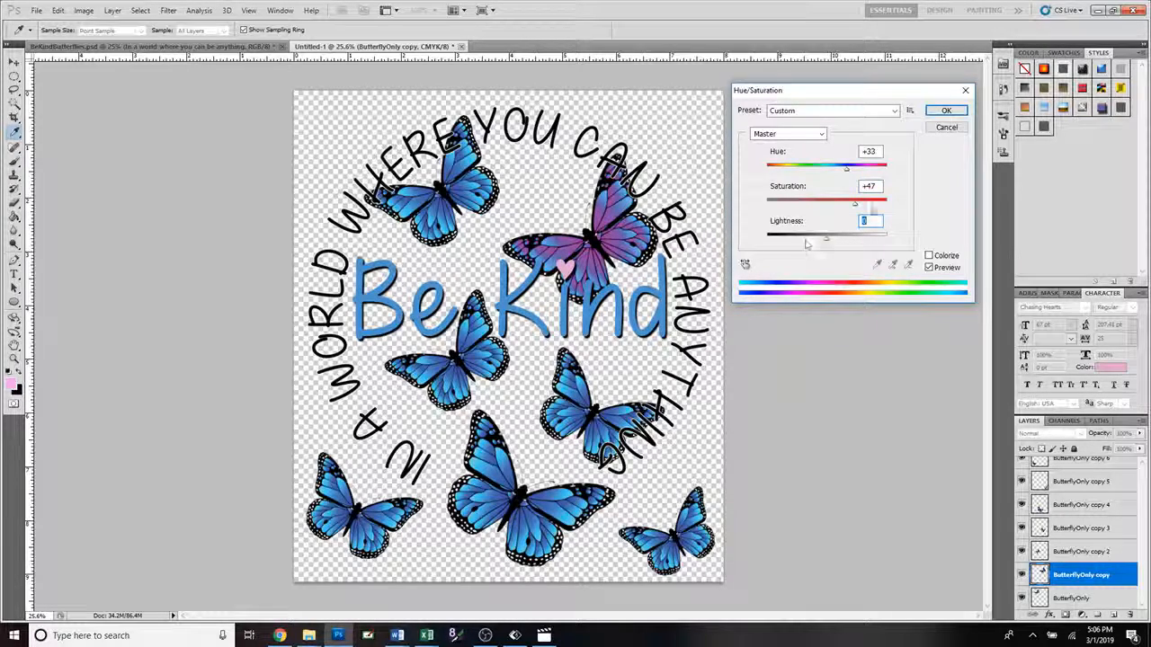
click(946, 112)
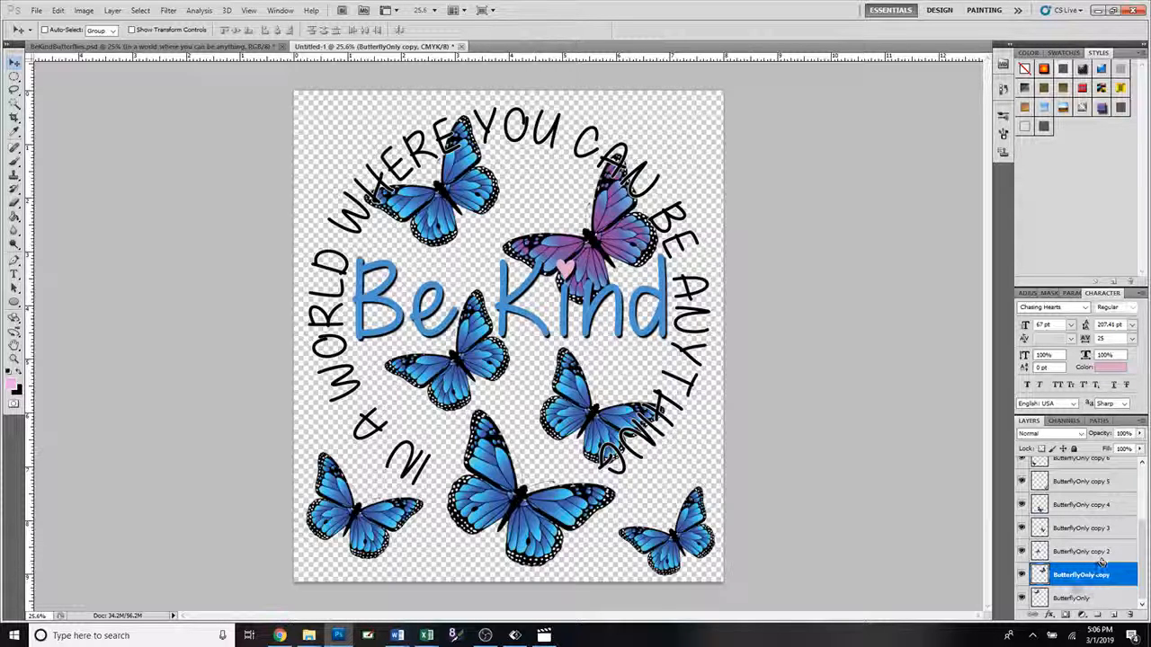
Step: Start a Curves adjustment on the ButterflyOnly layer with CMYK curve points at input 67, output 42 and input 77, output 80
click(1072, 597)
click(1022, 598)
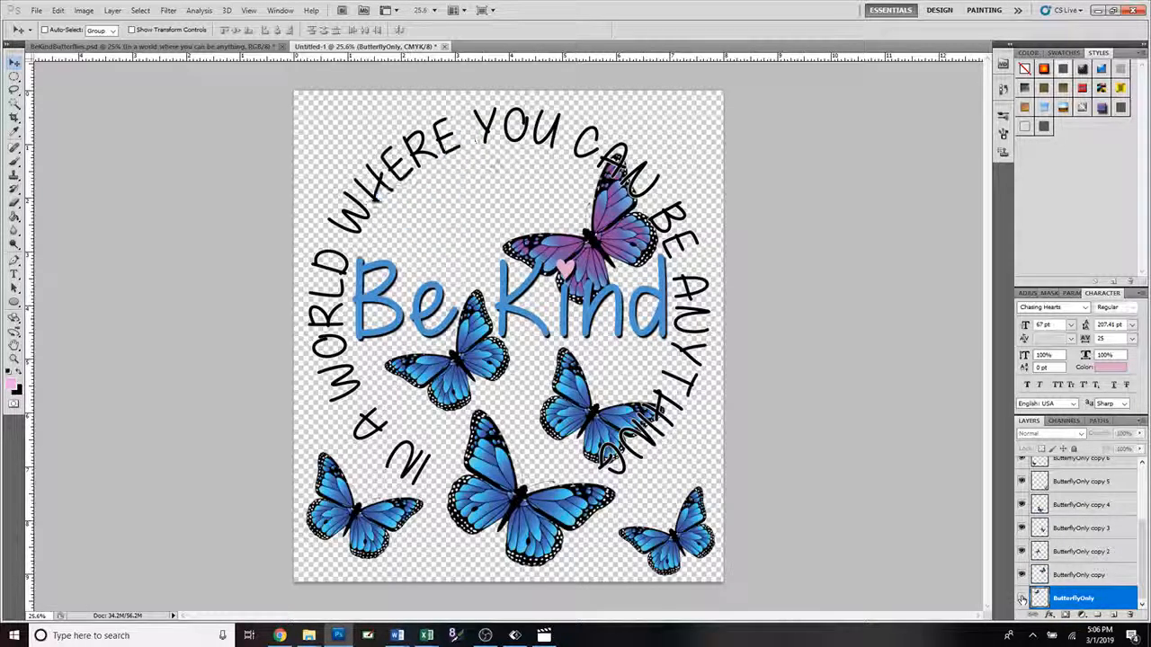
click(1021, 598)
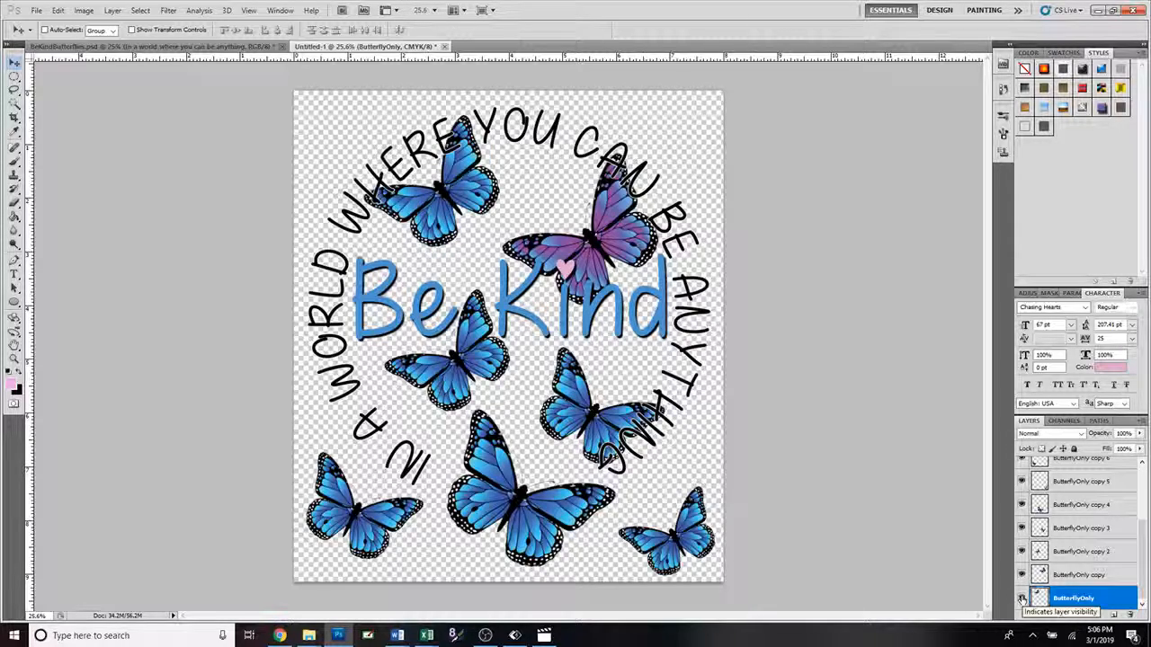
click(85, 11)
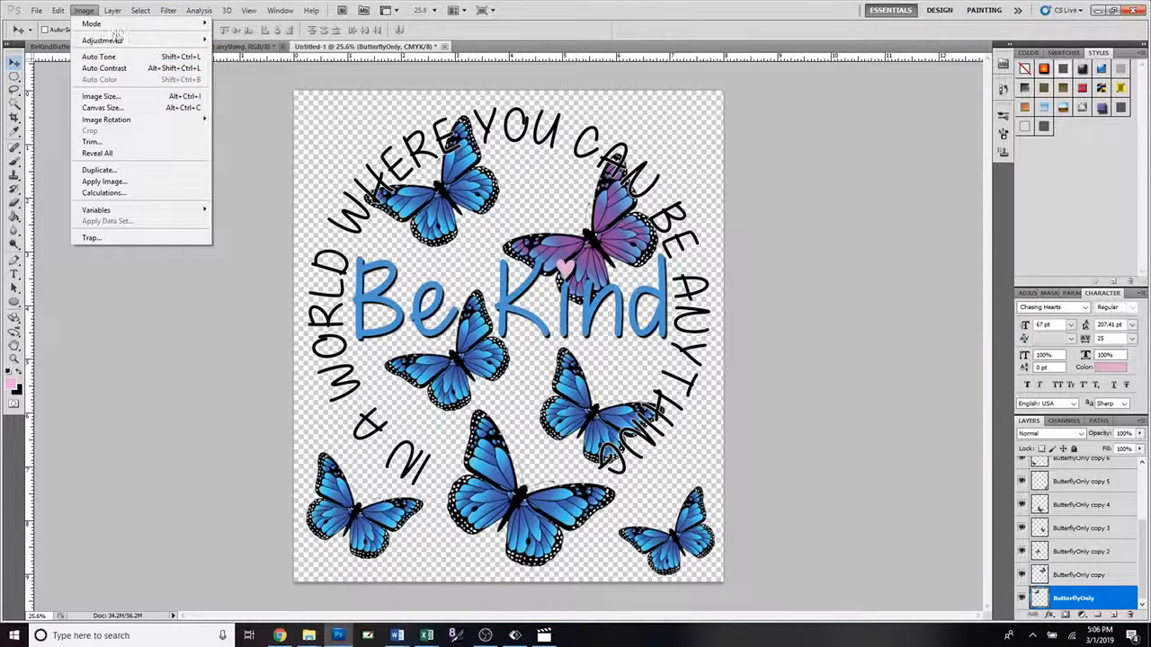
mouse_move(117, 40)
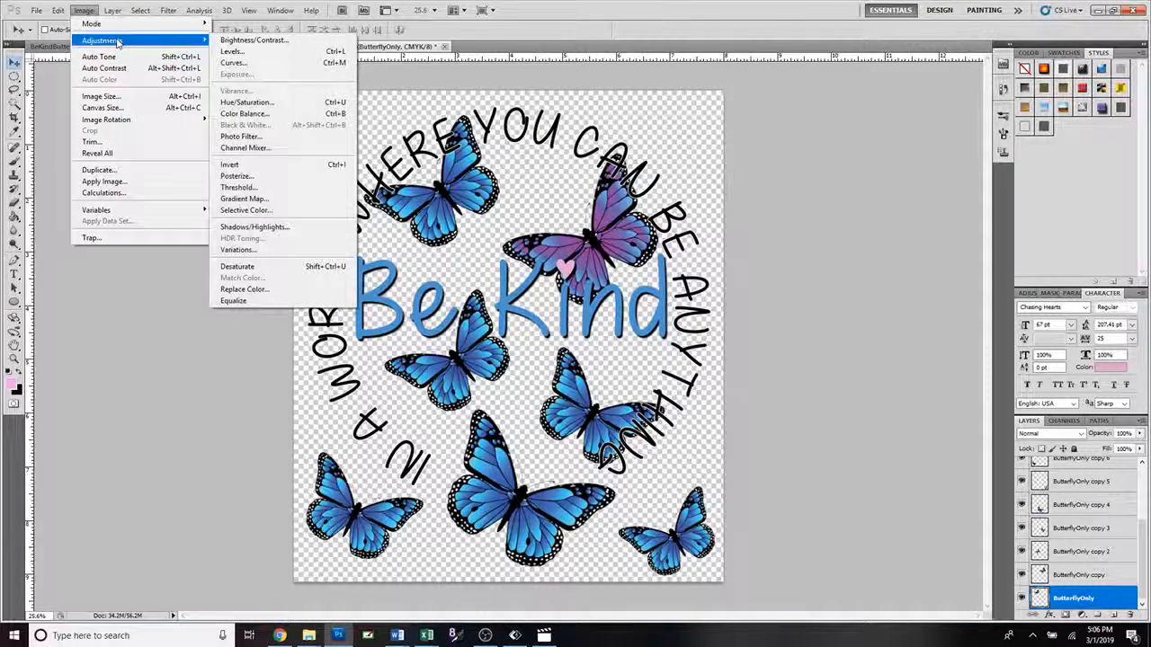
click(288, 67)
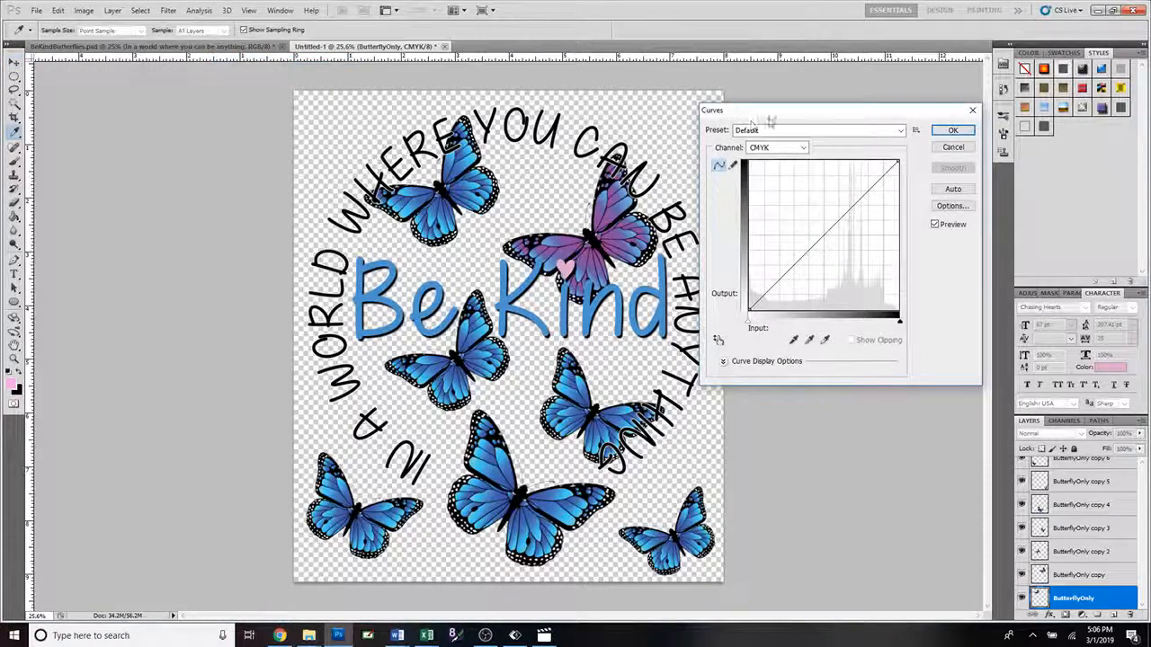
drag(820, 118, 854, 103)
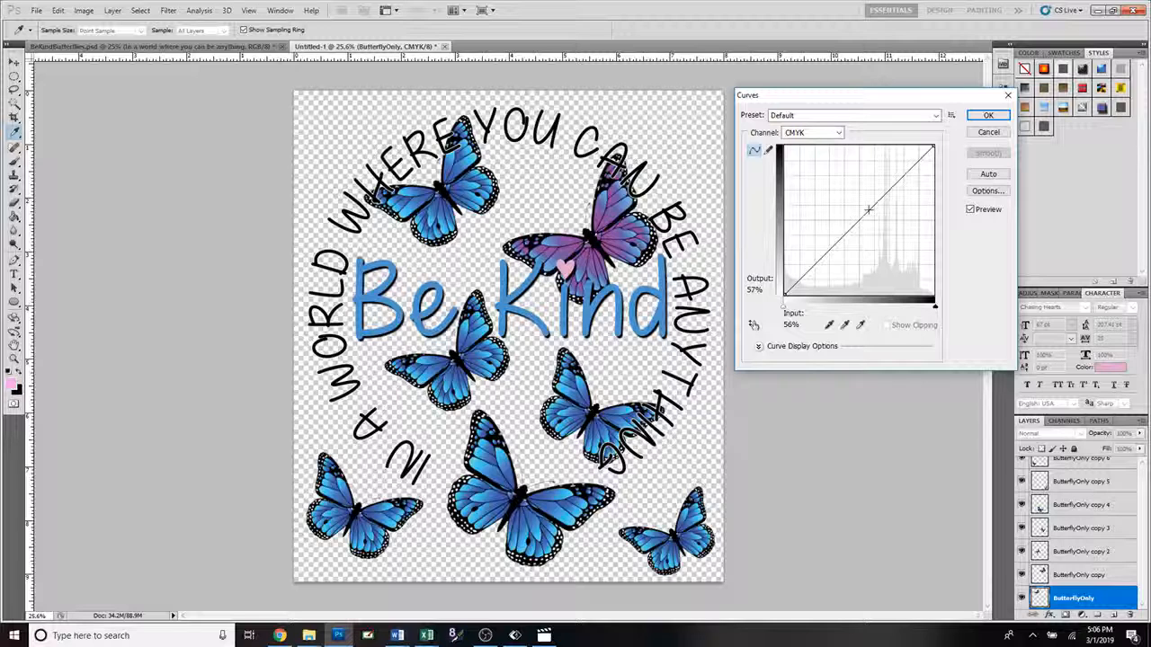
drag(868, 209, 885, 232)
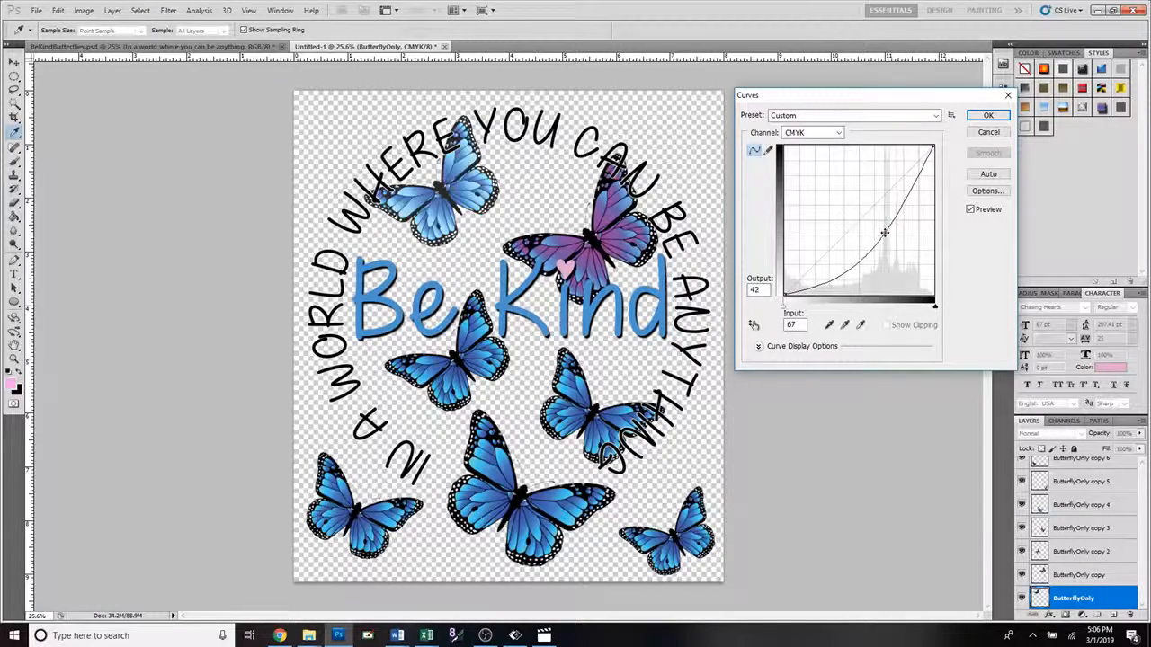
drag(921, 168, 897, 177)
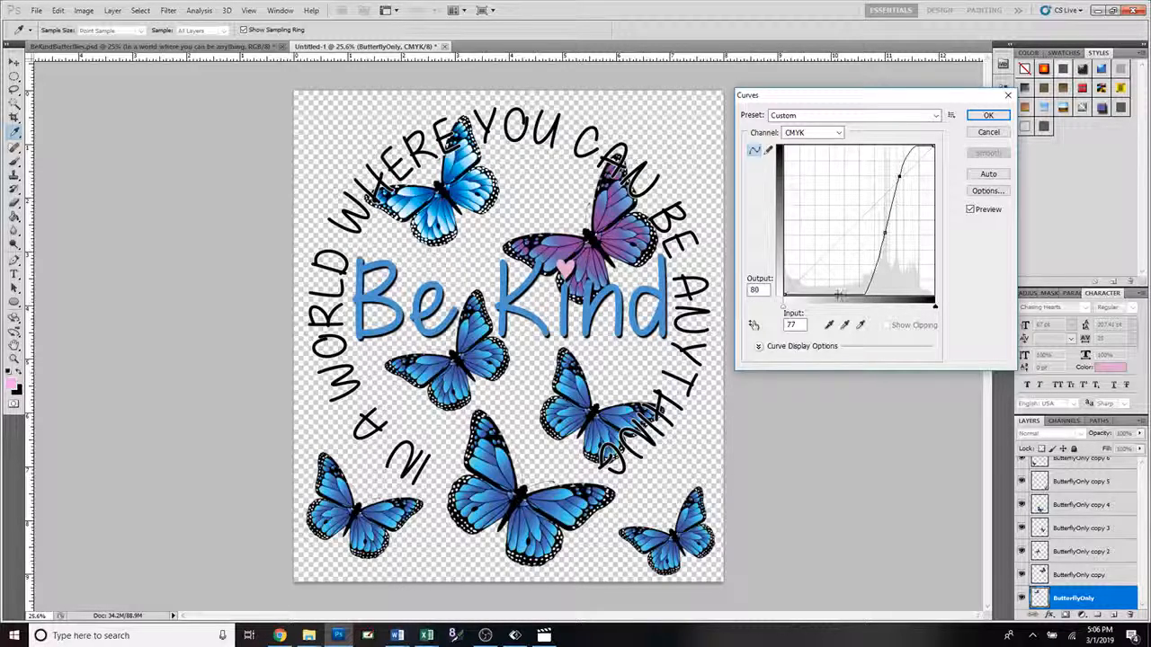
Step: Reshape the CMYK curve with input/output points 47/66, 34/34 and 91/82, and apply it to the ButterflyOnly layer
drag(838, 295, 854, 196)
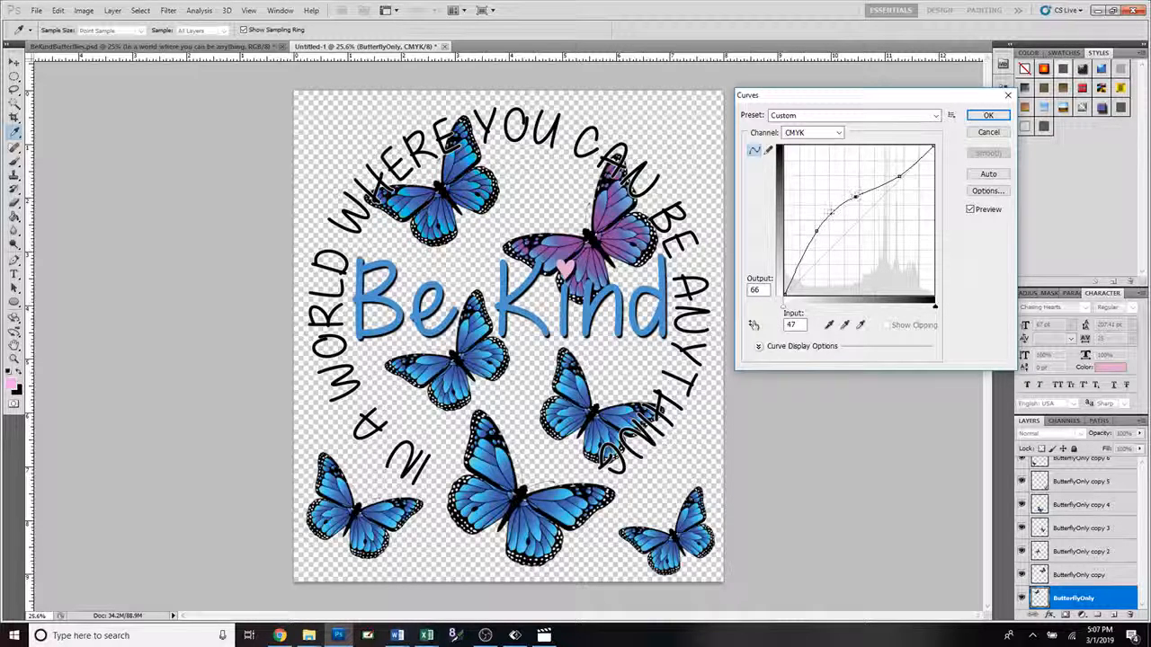
drag(817, 231, 834, 244)
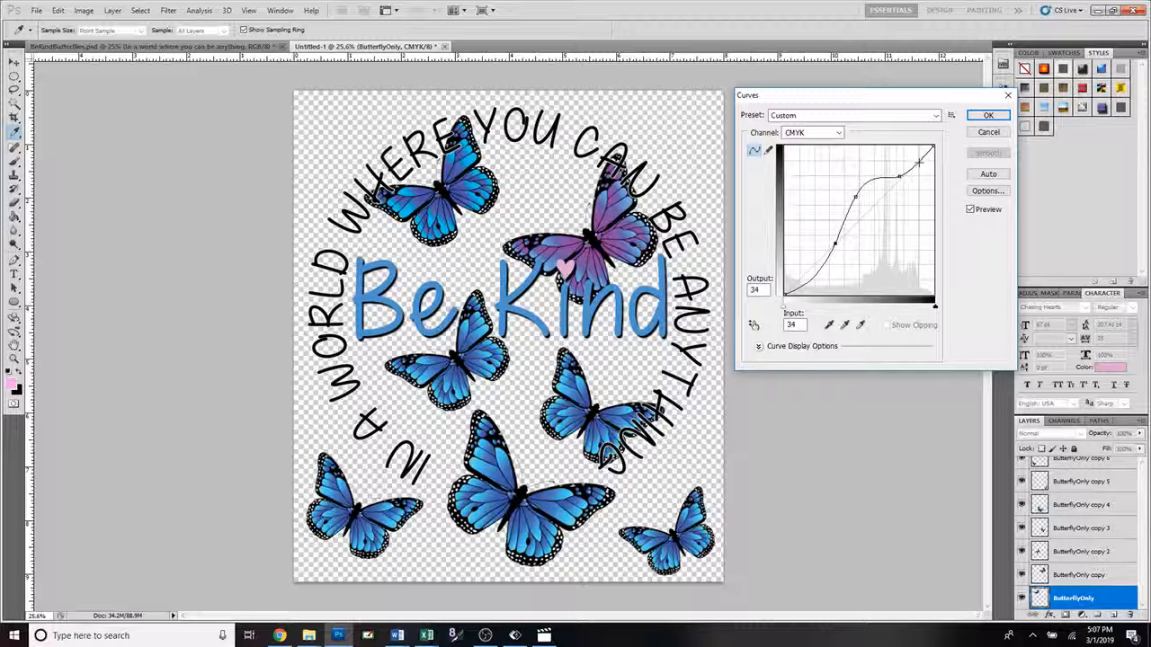
drag(919, 162, 921, 171)
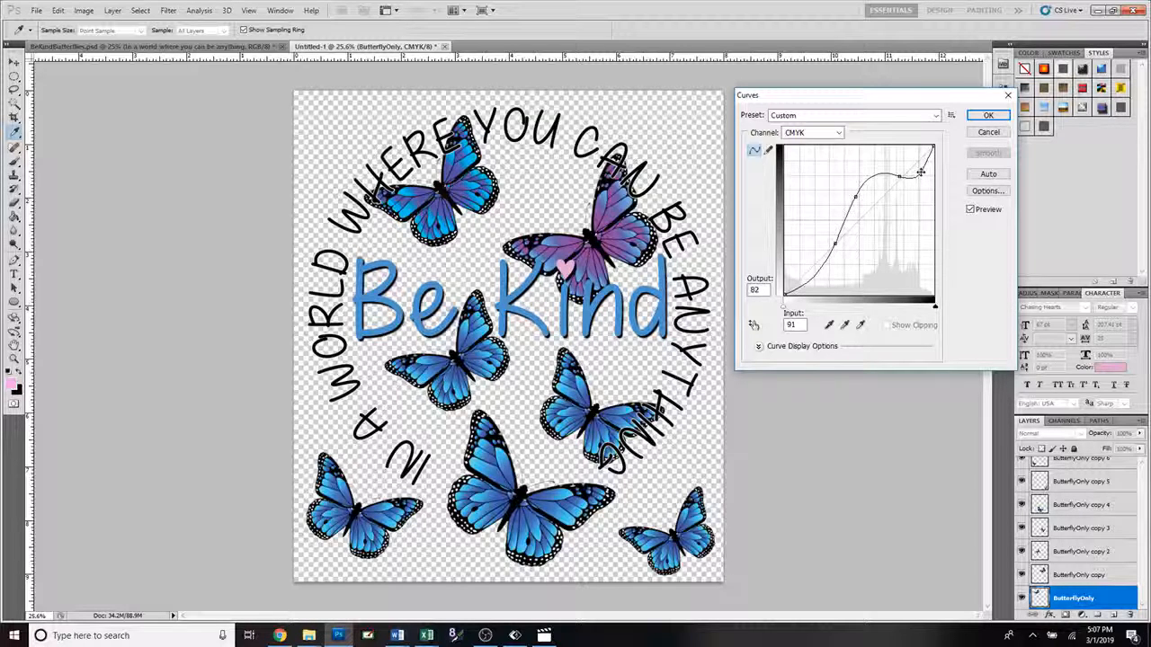
click(987, 116)
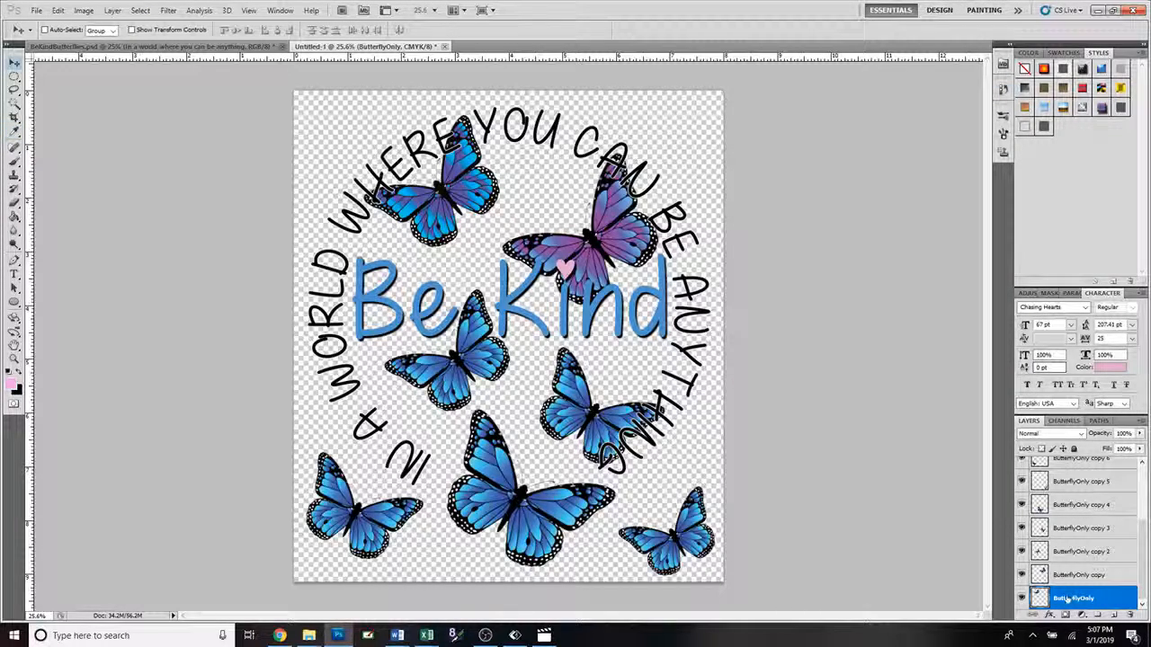
Step: Tint the butterfly on the ButterflyOnly copy 2 layer with midtone Color Balance levels +54, -69 and +80
click(1083, 551)
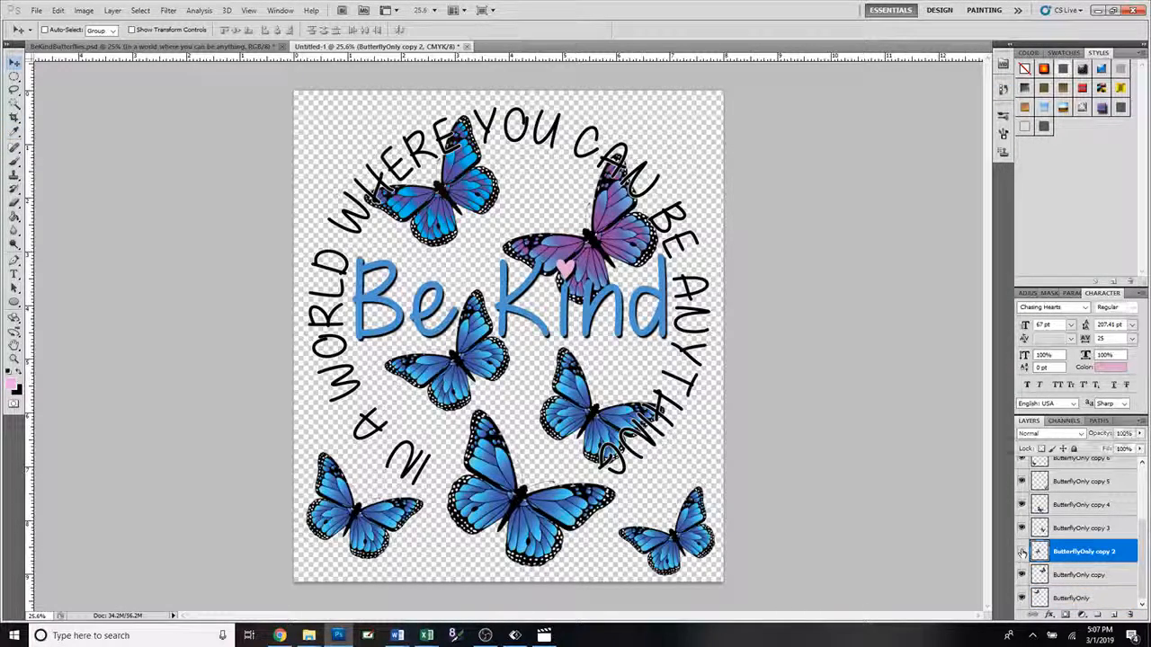
click(1022, 552)
click(1022, 552)
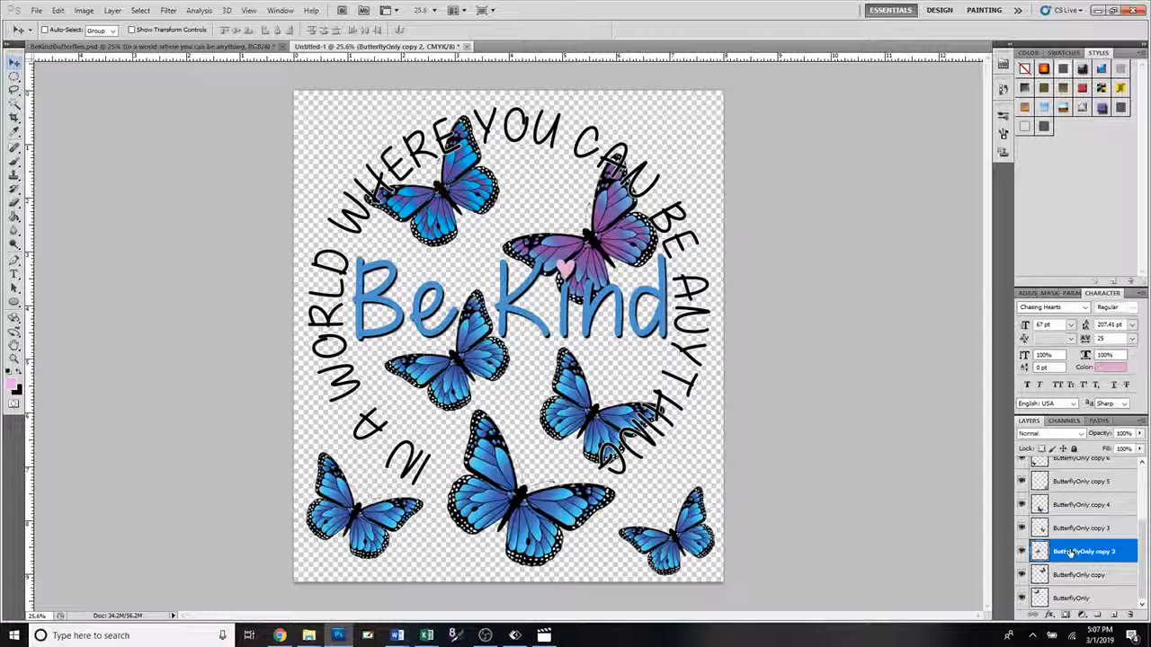
click(84, 10)
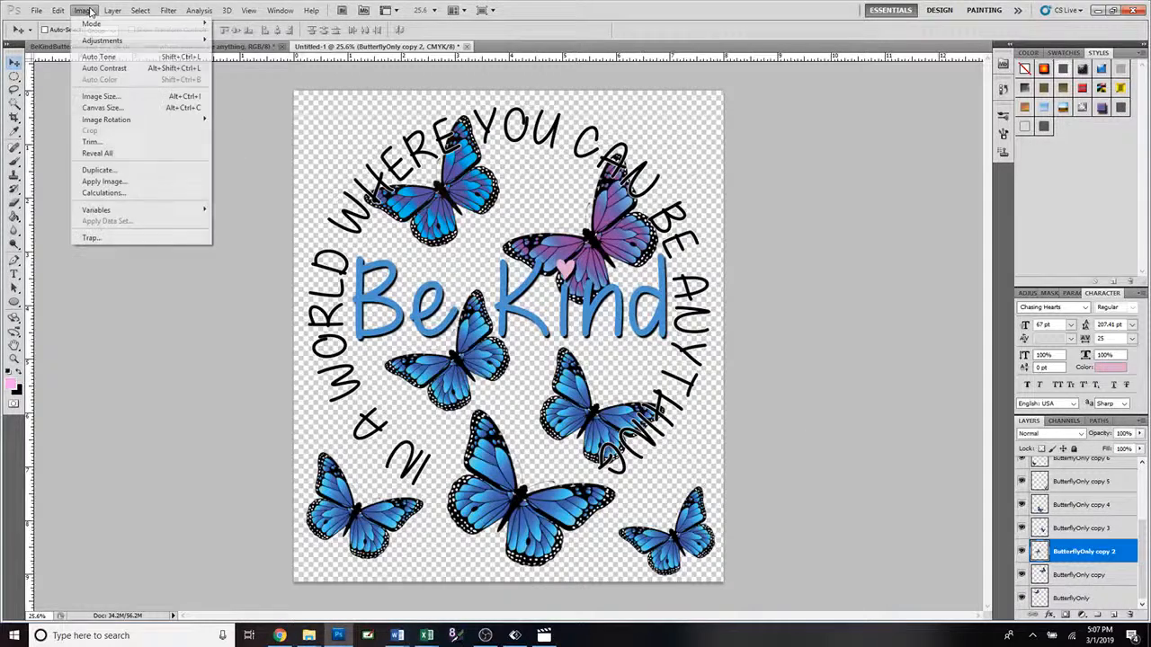
mouse_move(102, 41)
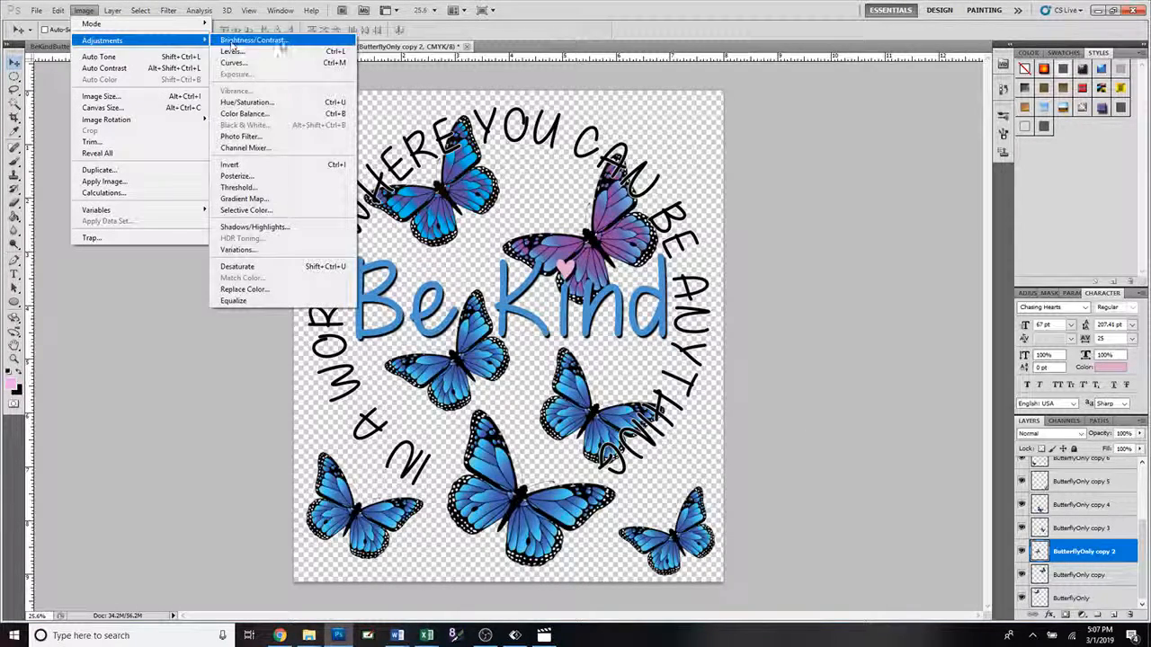
click(288, 118)
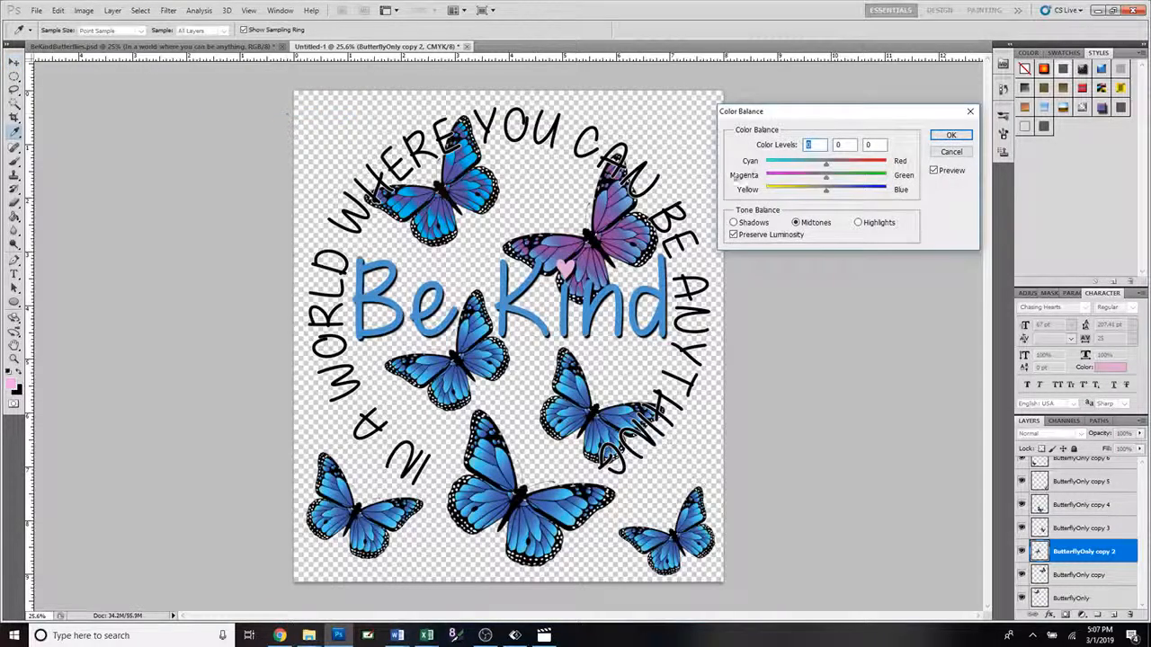
drag(827, 163, 876, 194)
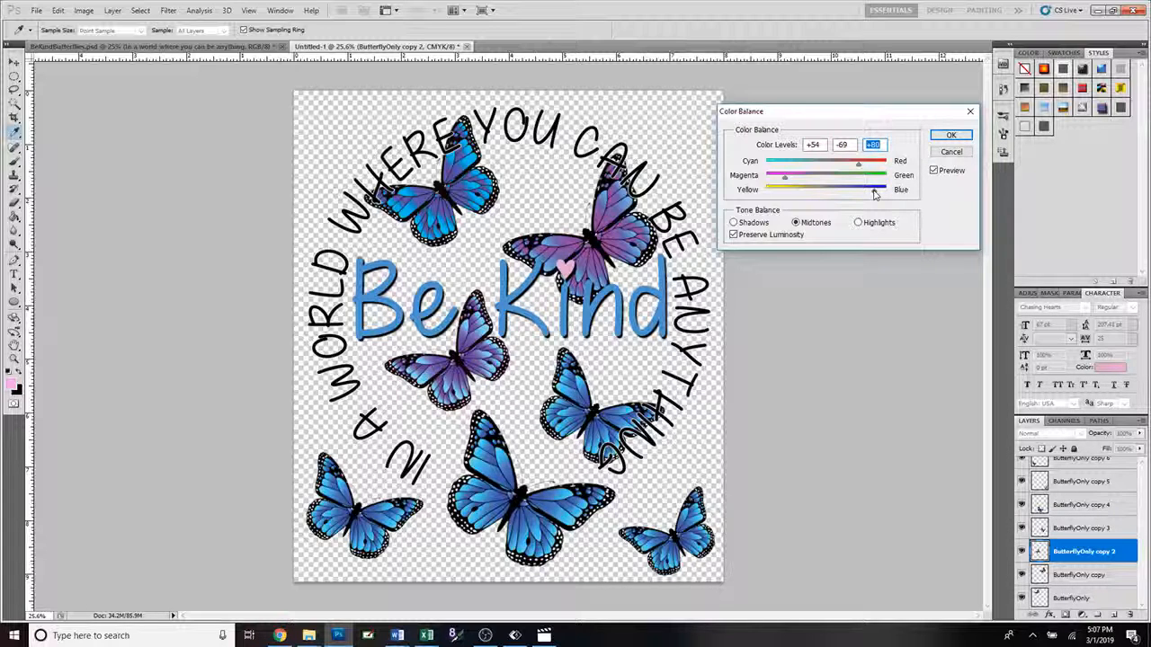
click(946, 137)
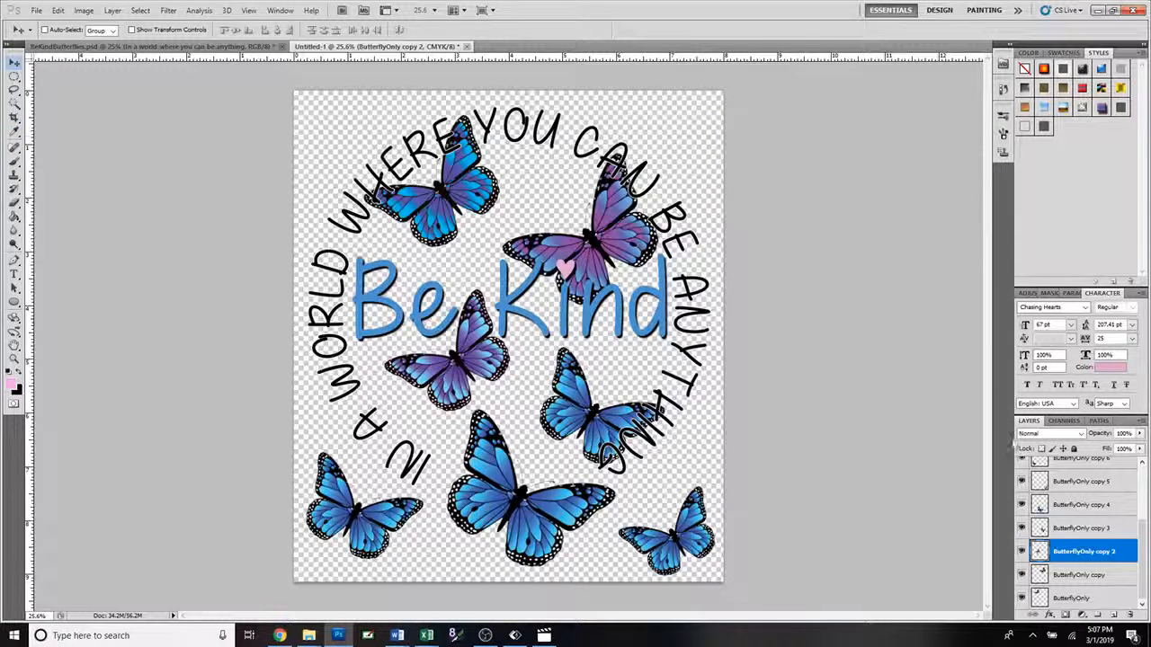
Step: Adjust Brightness/Contrast on the ButterflyOnly copy 3 layer, with brightness -15 and contrast -31
drag(1084, 552, 1088, 530)
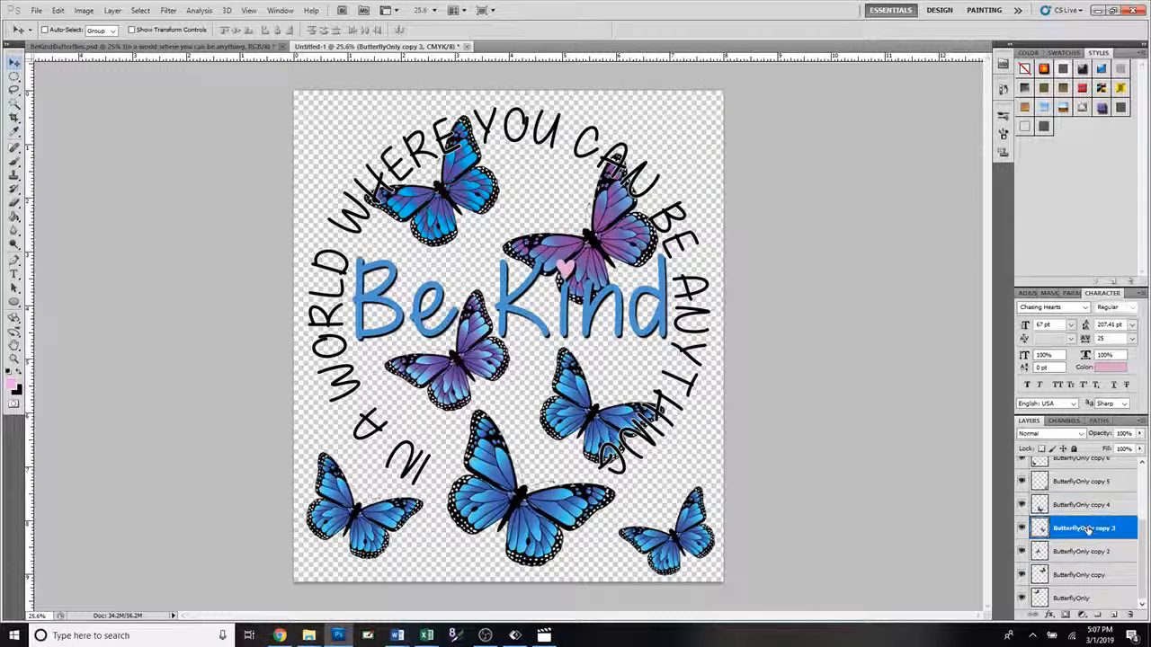
click(1021, 529)
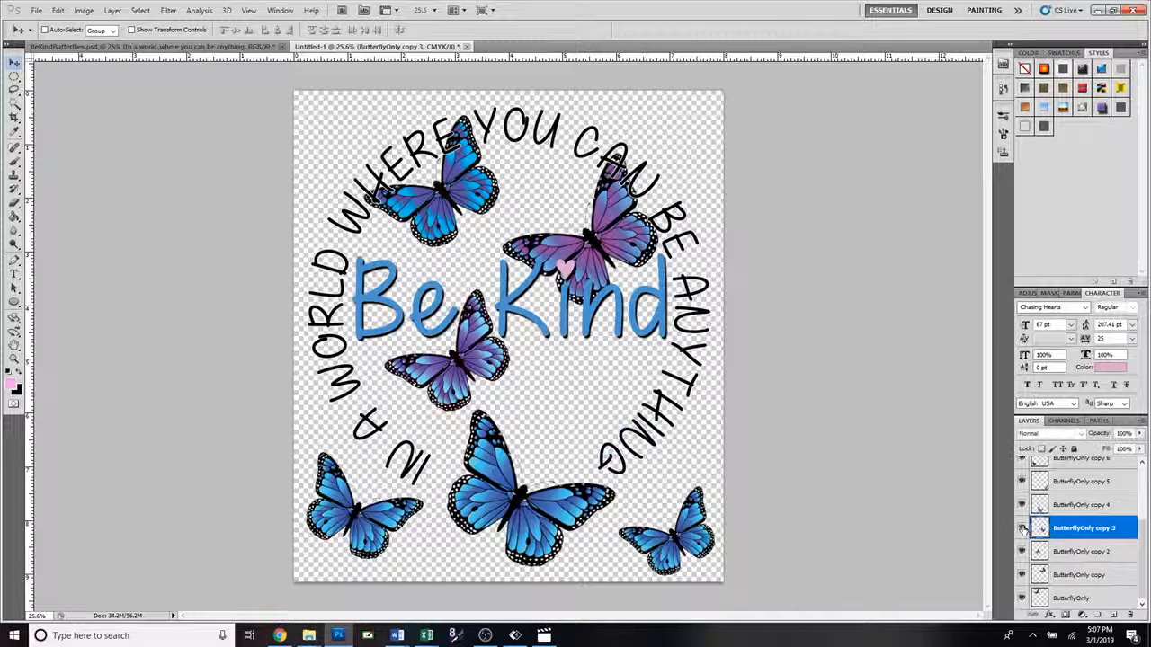
click(1021, 529)
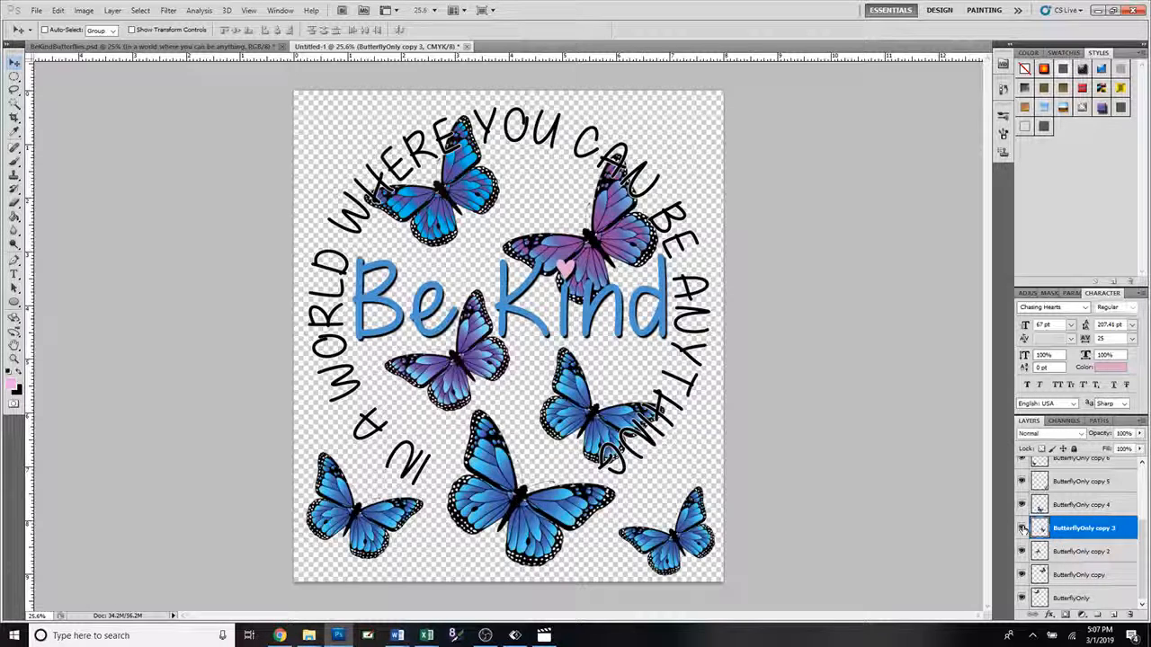
click(86, 11)
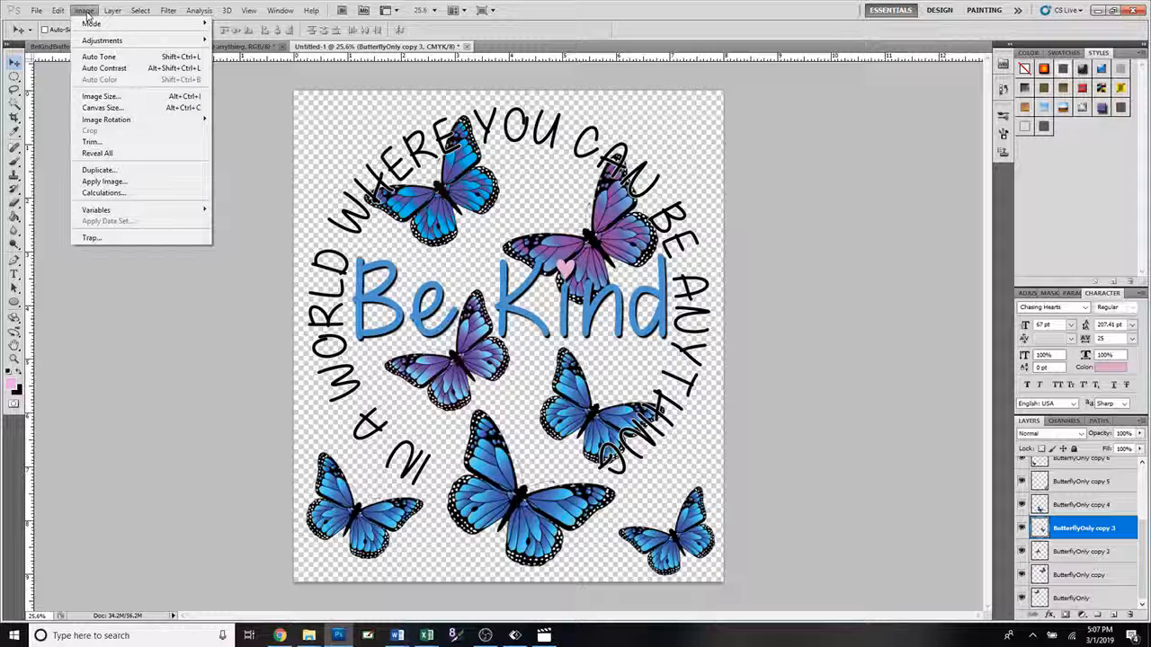
mouse_move(89, 41)
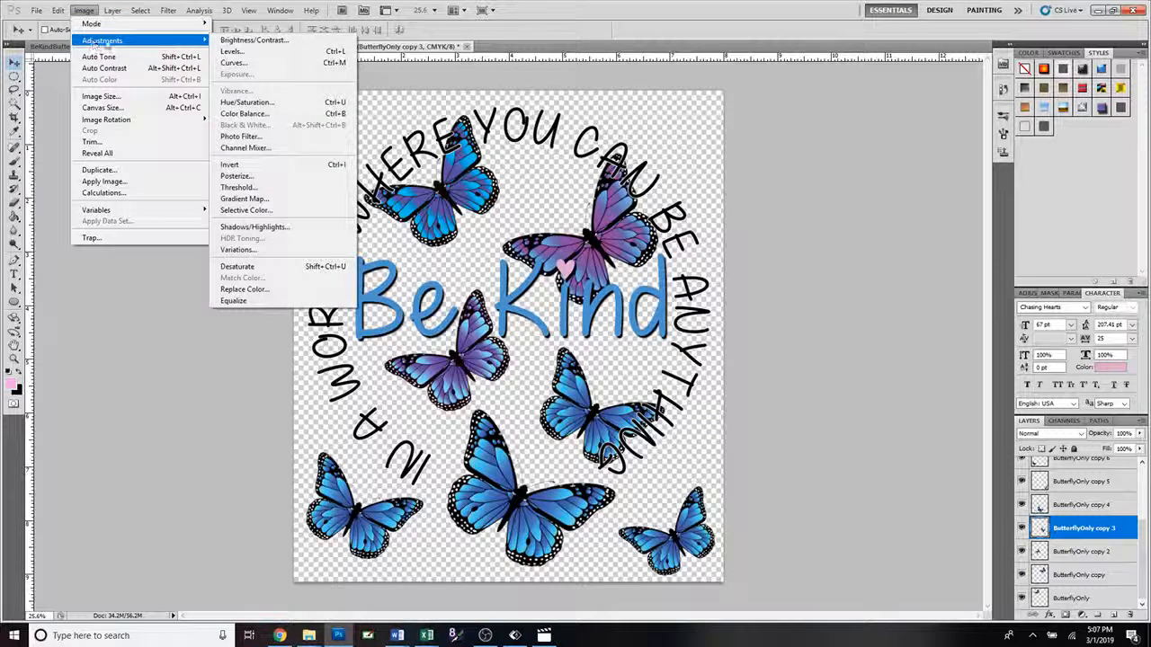
click(308, 46)
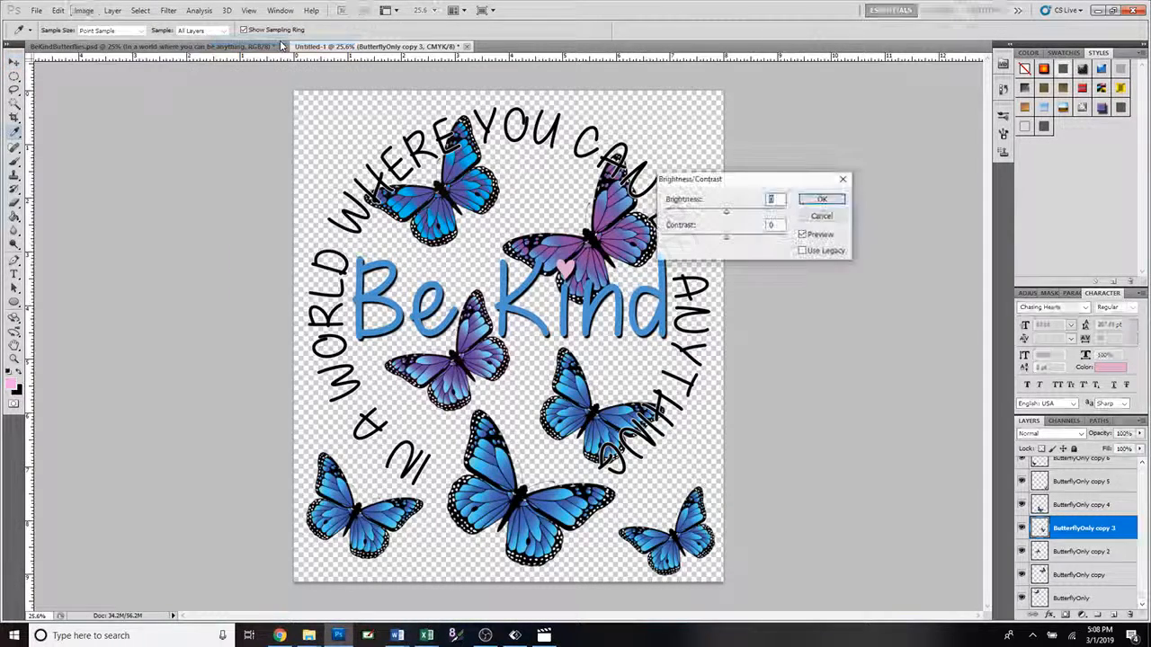
drag(726, 216, 694, 241)
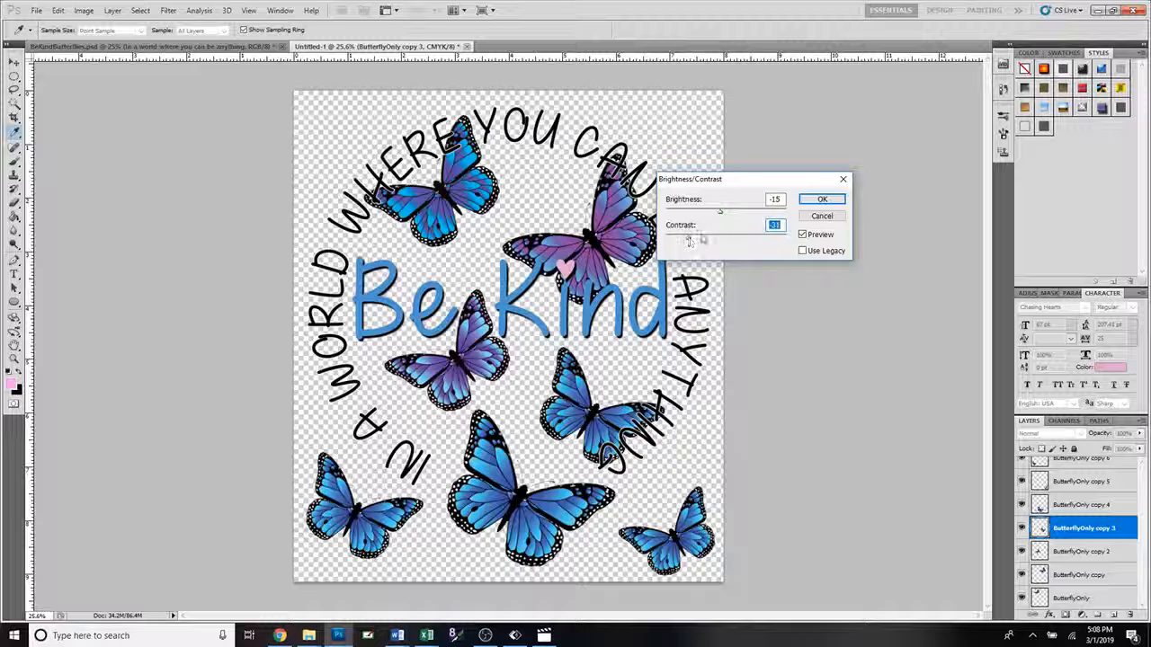
click(819, 202)
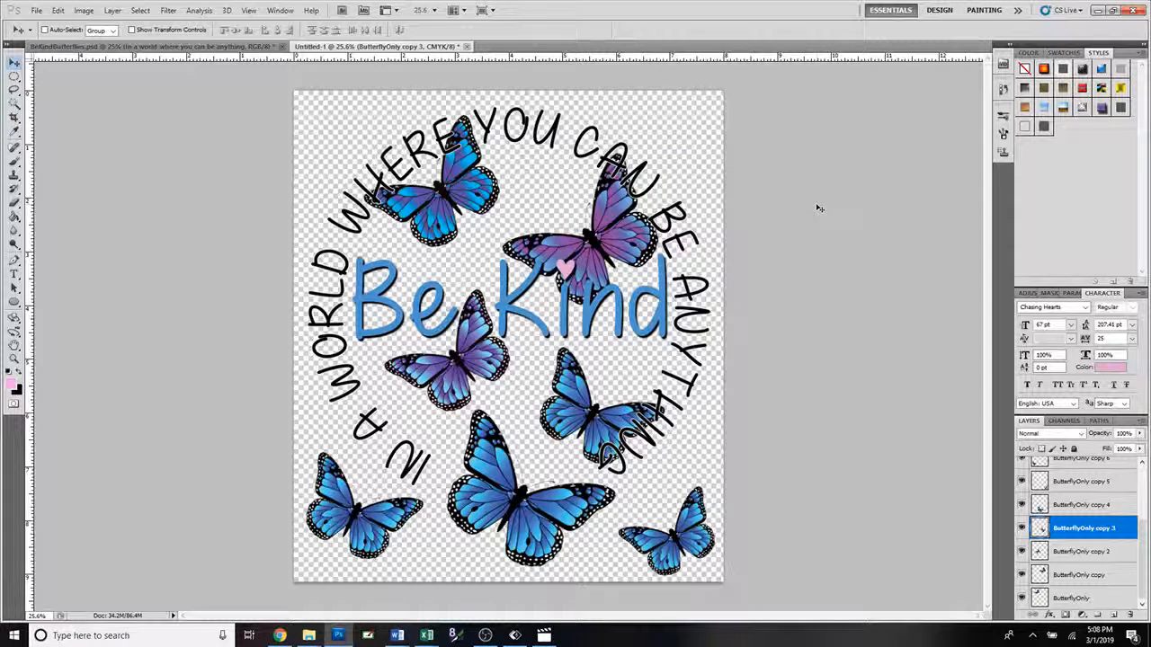
Step: Try a duplicate of the ButterflyOnly copy layer, placed up and to the left near YOU CAN, and delete that duplicate
key(alt+bracketleft)
key(alt+bracketleft)
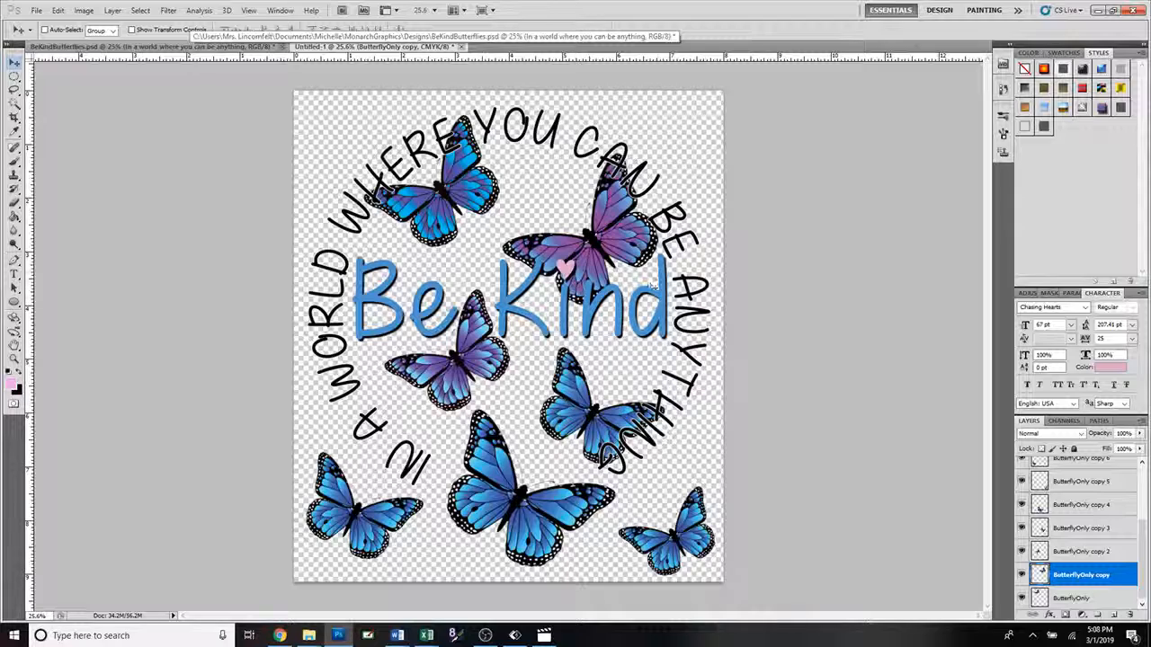
right_click(1083, 580)
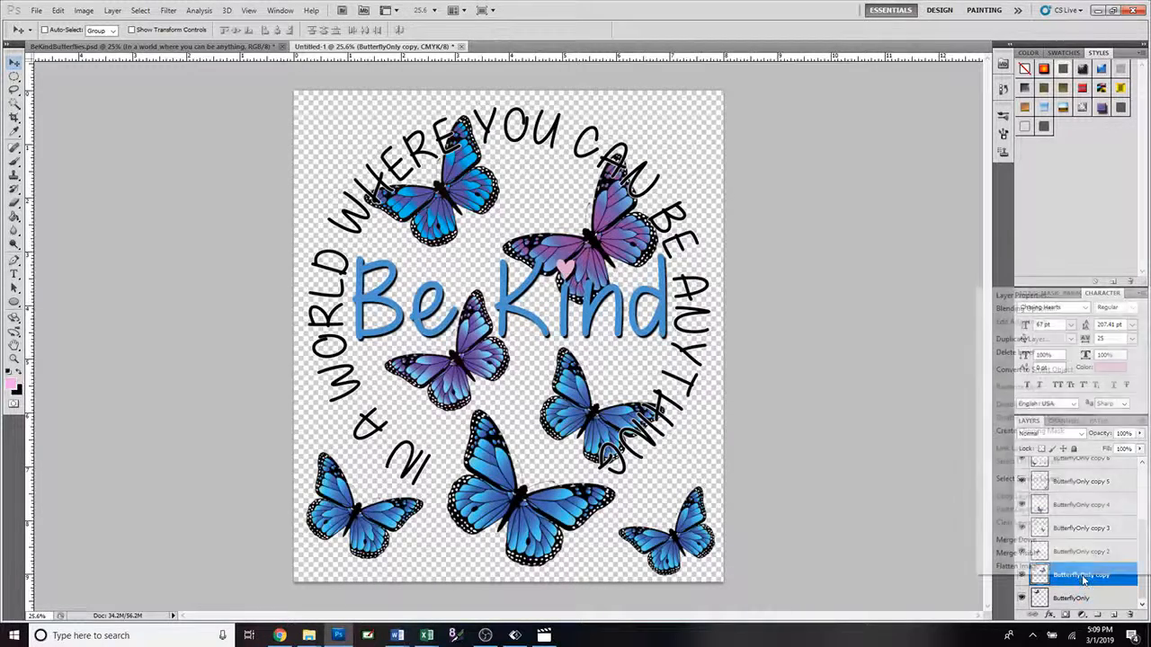
click(1048, 339)
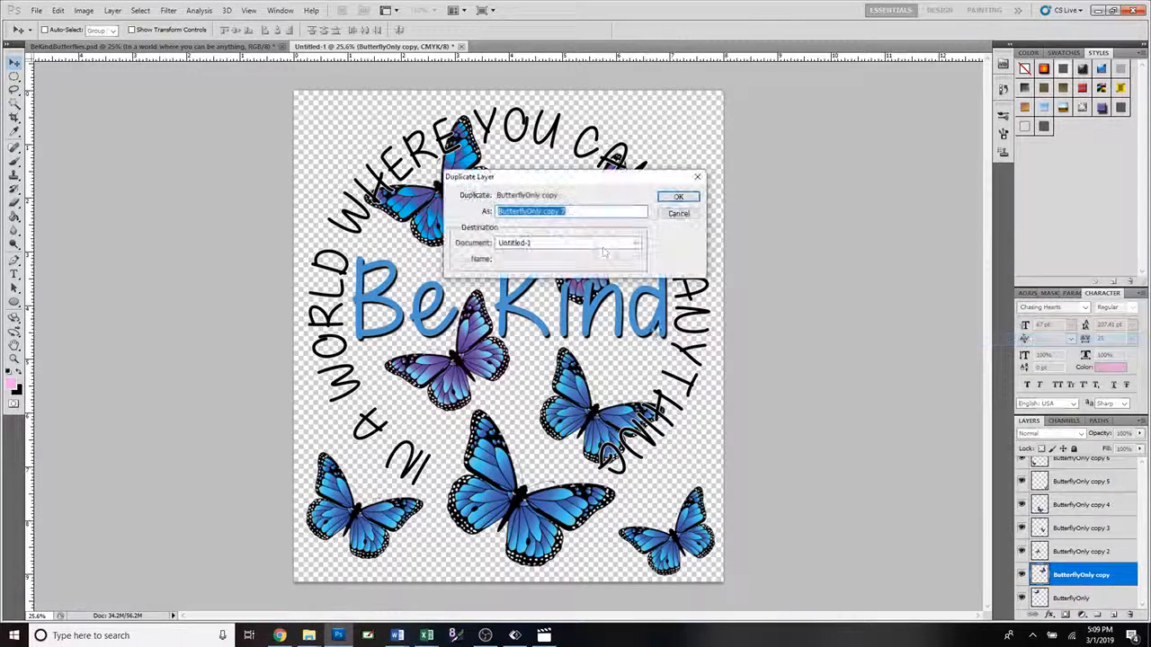
click(678, 196)
drag(621, 240, 576, 148)
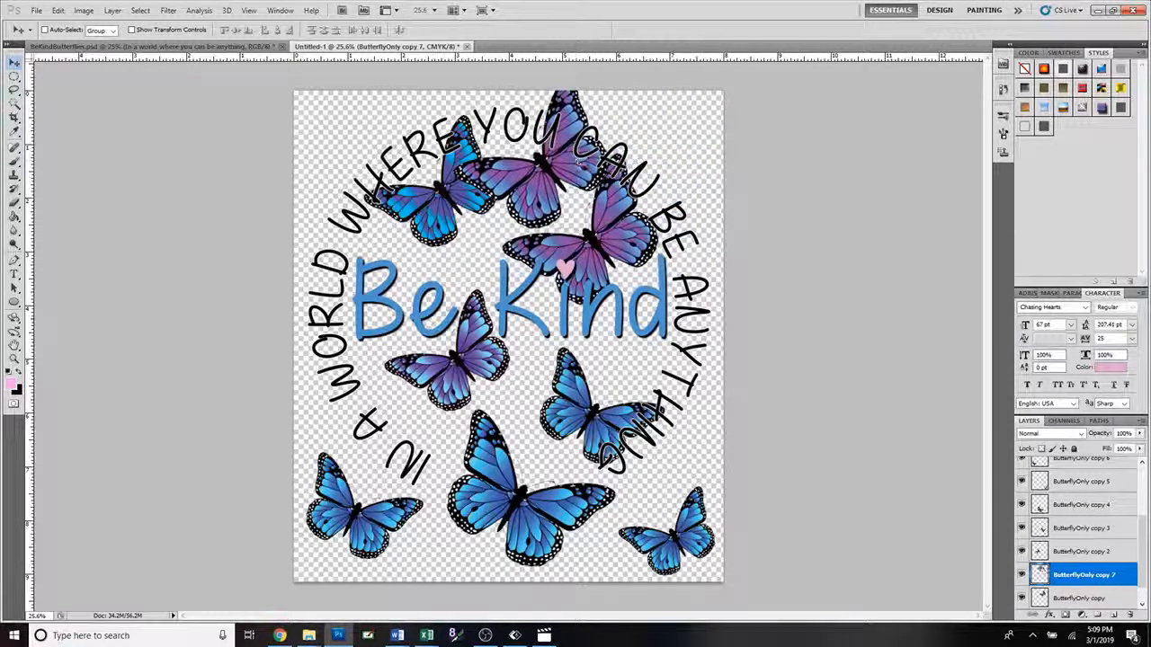
key(Delete)
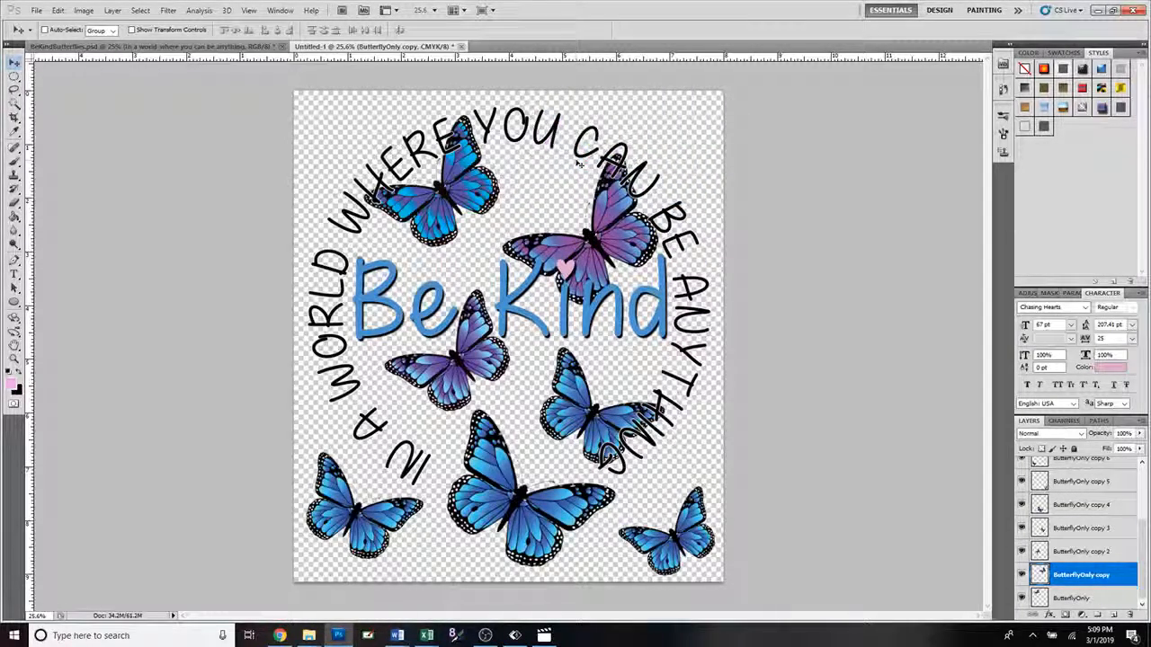